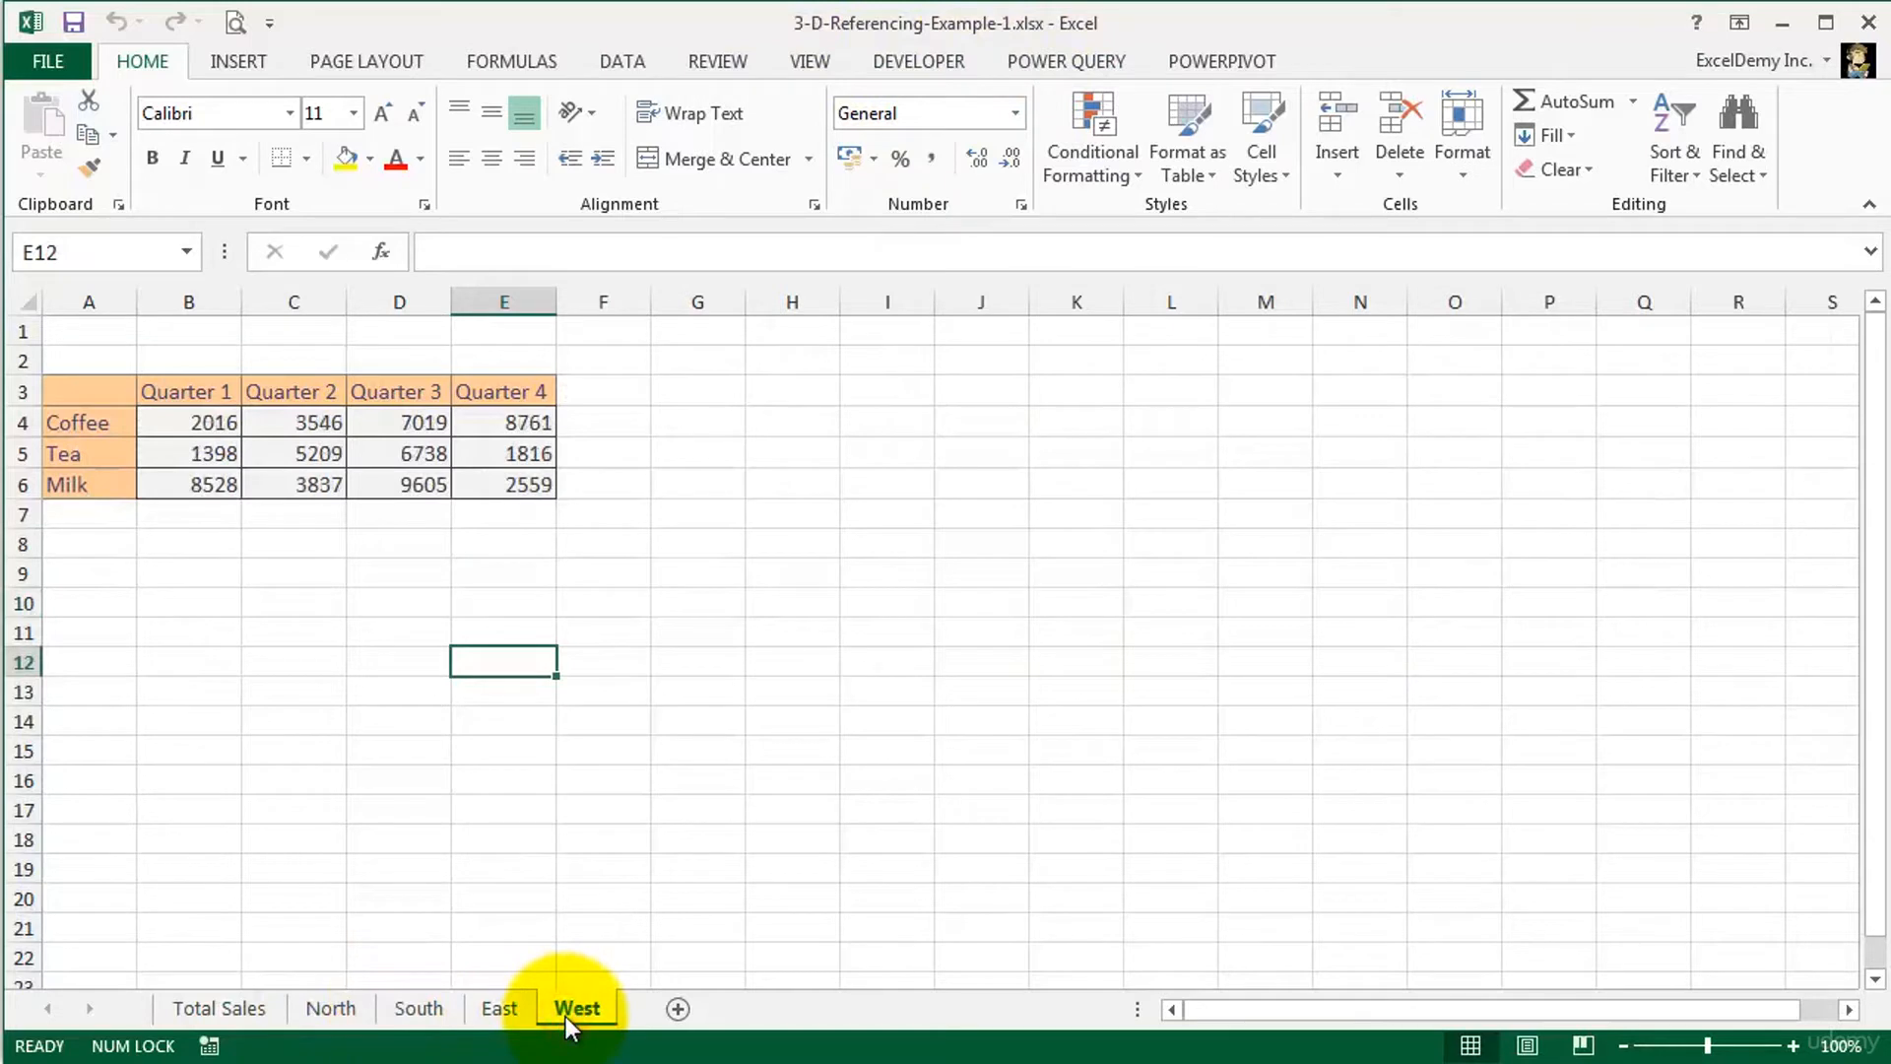
Group the North through West sheets and fill cells B4:E6 with yellow on all of them, reviewing the grouped sheets
left_click(335, 1009)
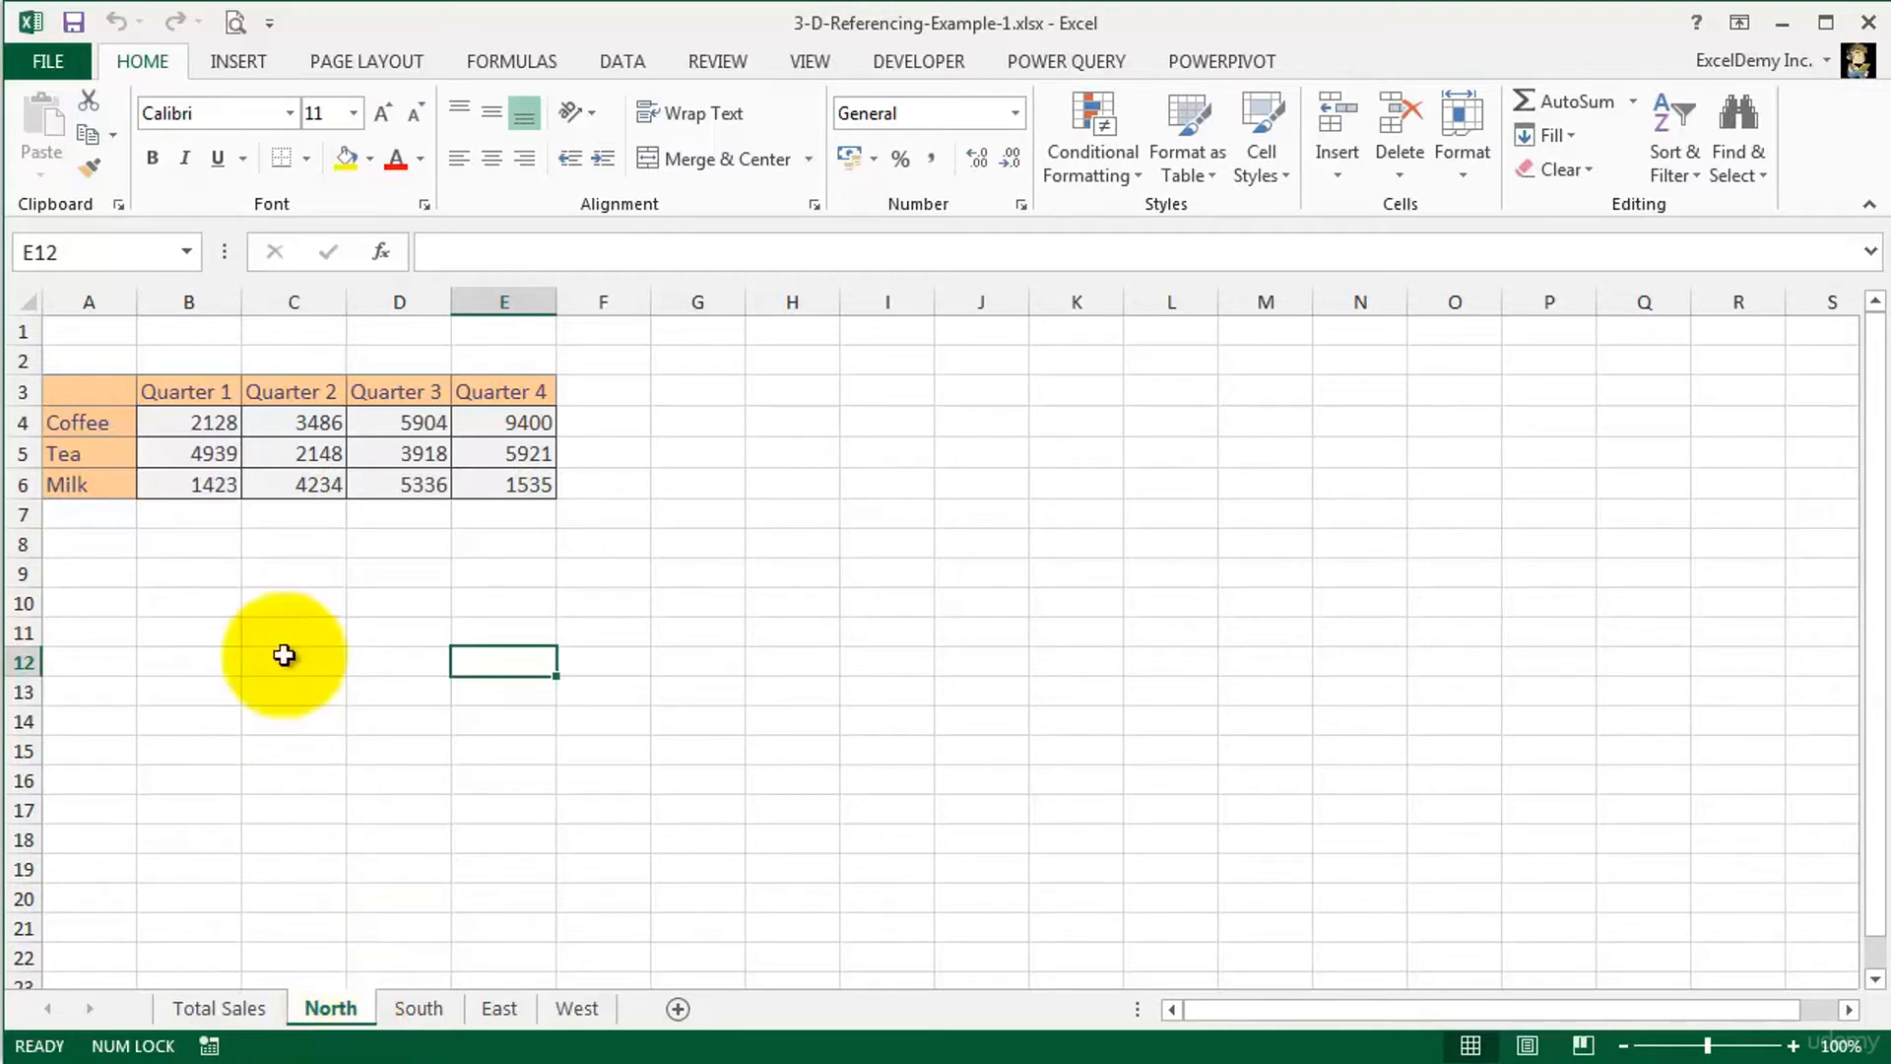
left_click_drag(172, 421, 474, 483)
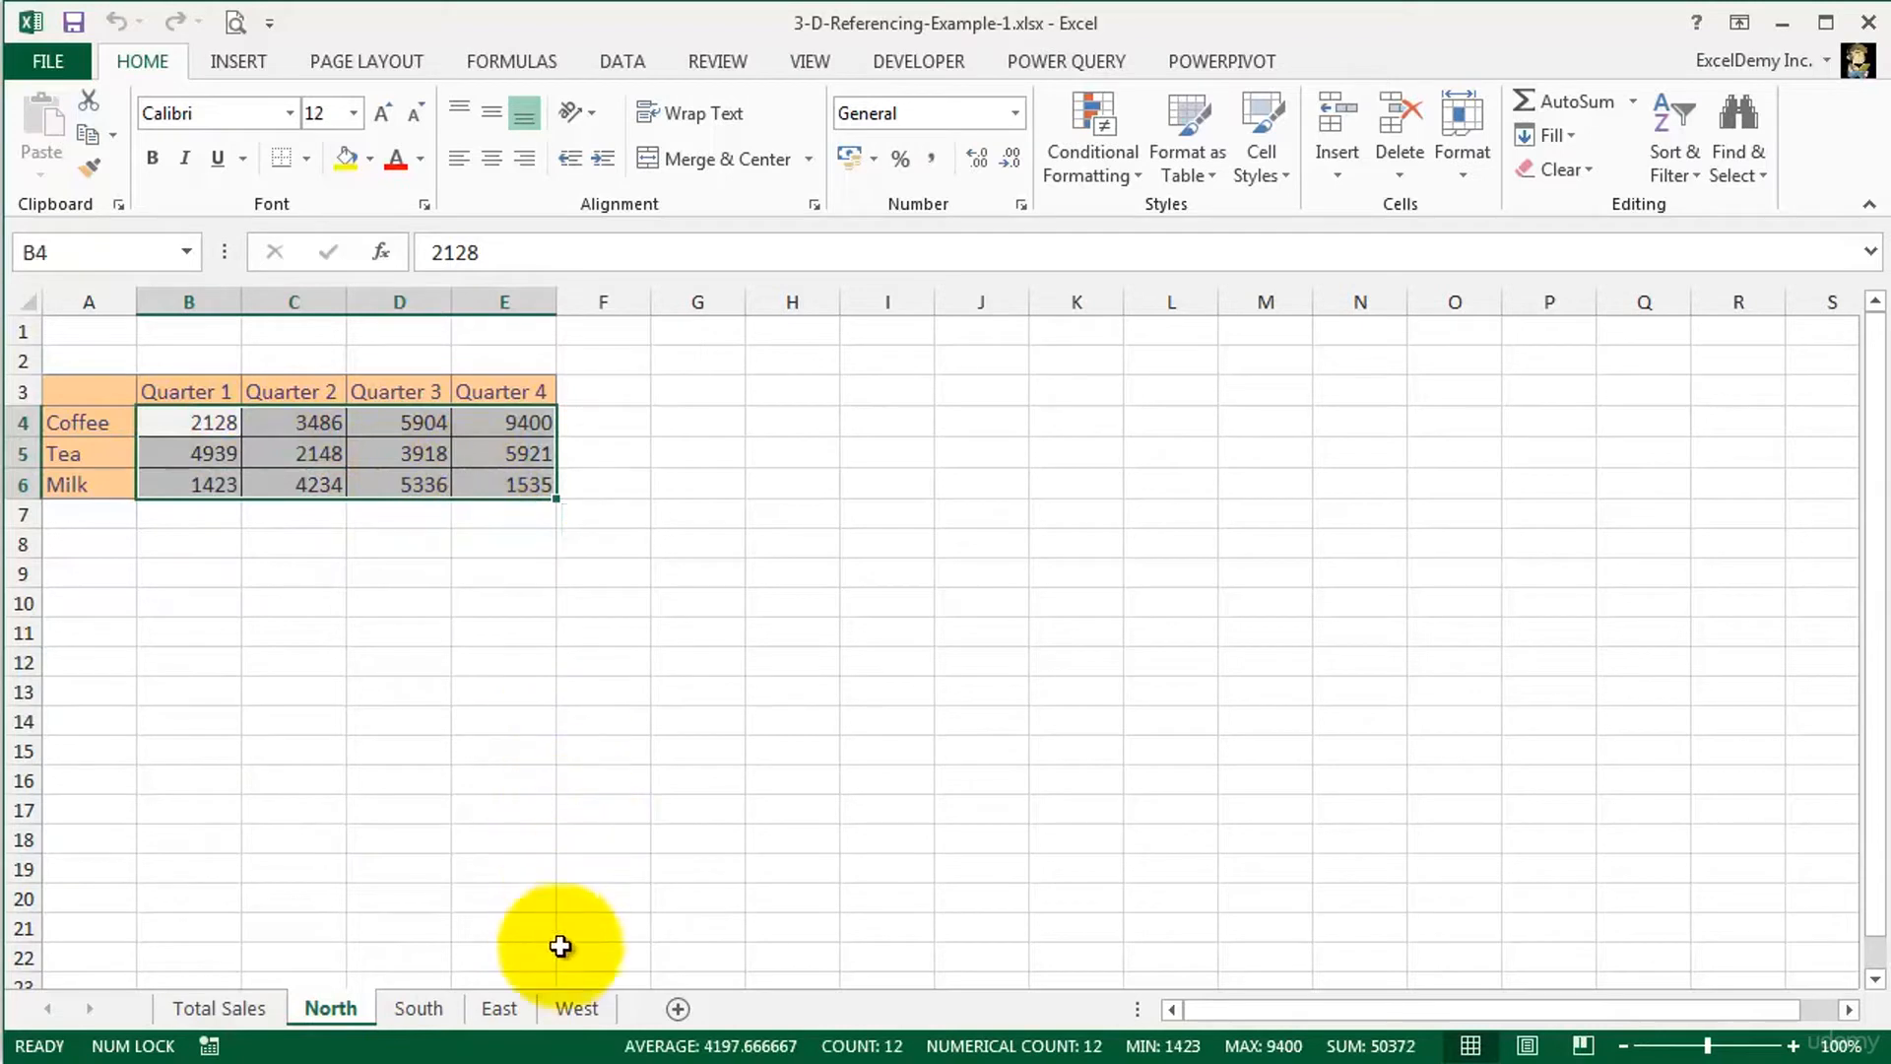
left_click(578, 1010, "shift")
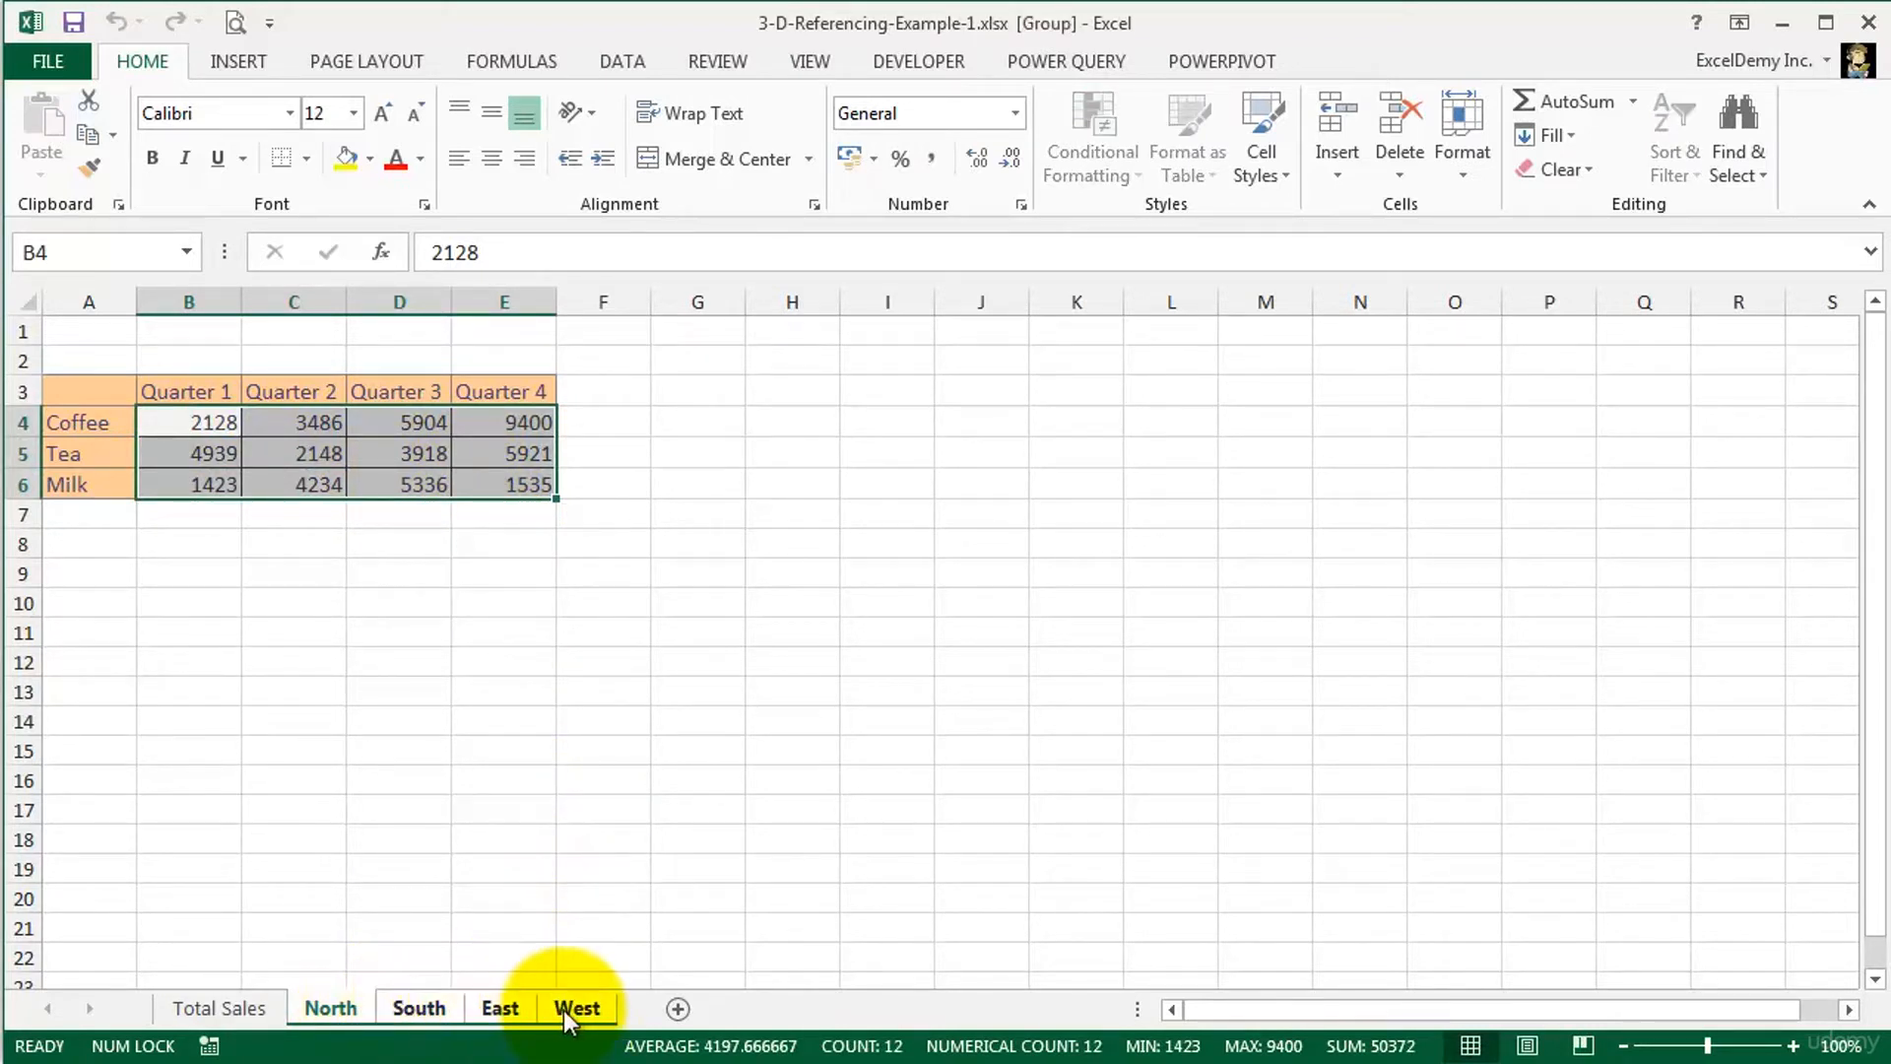
left_click(419, 1008)
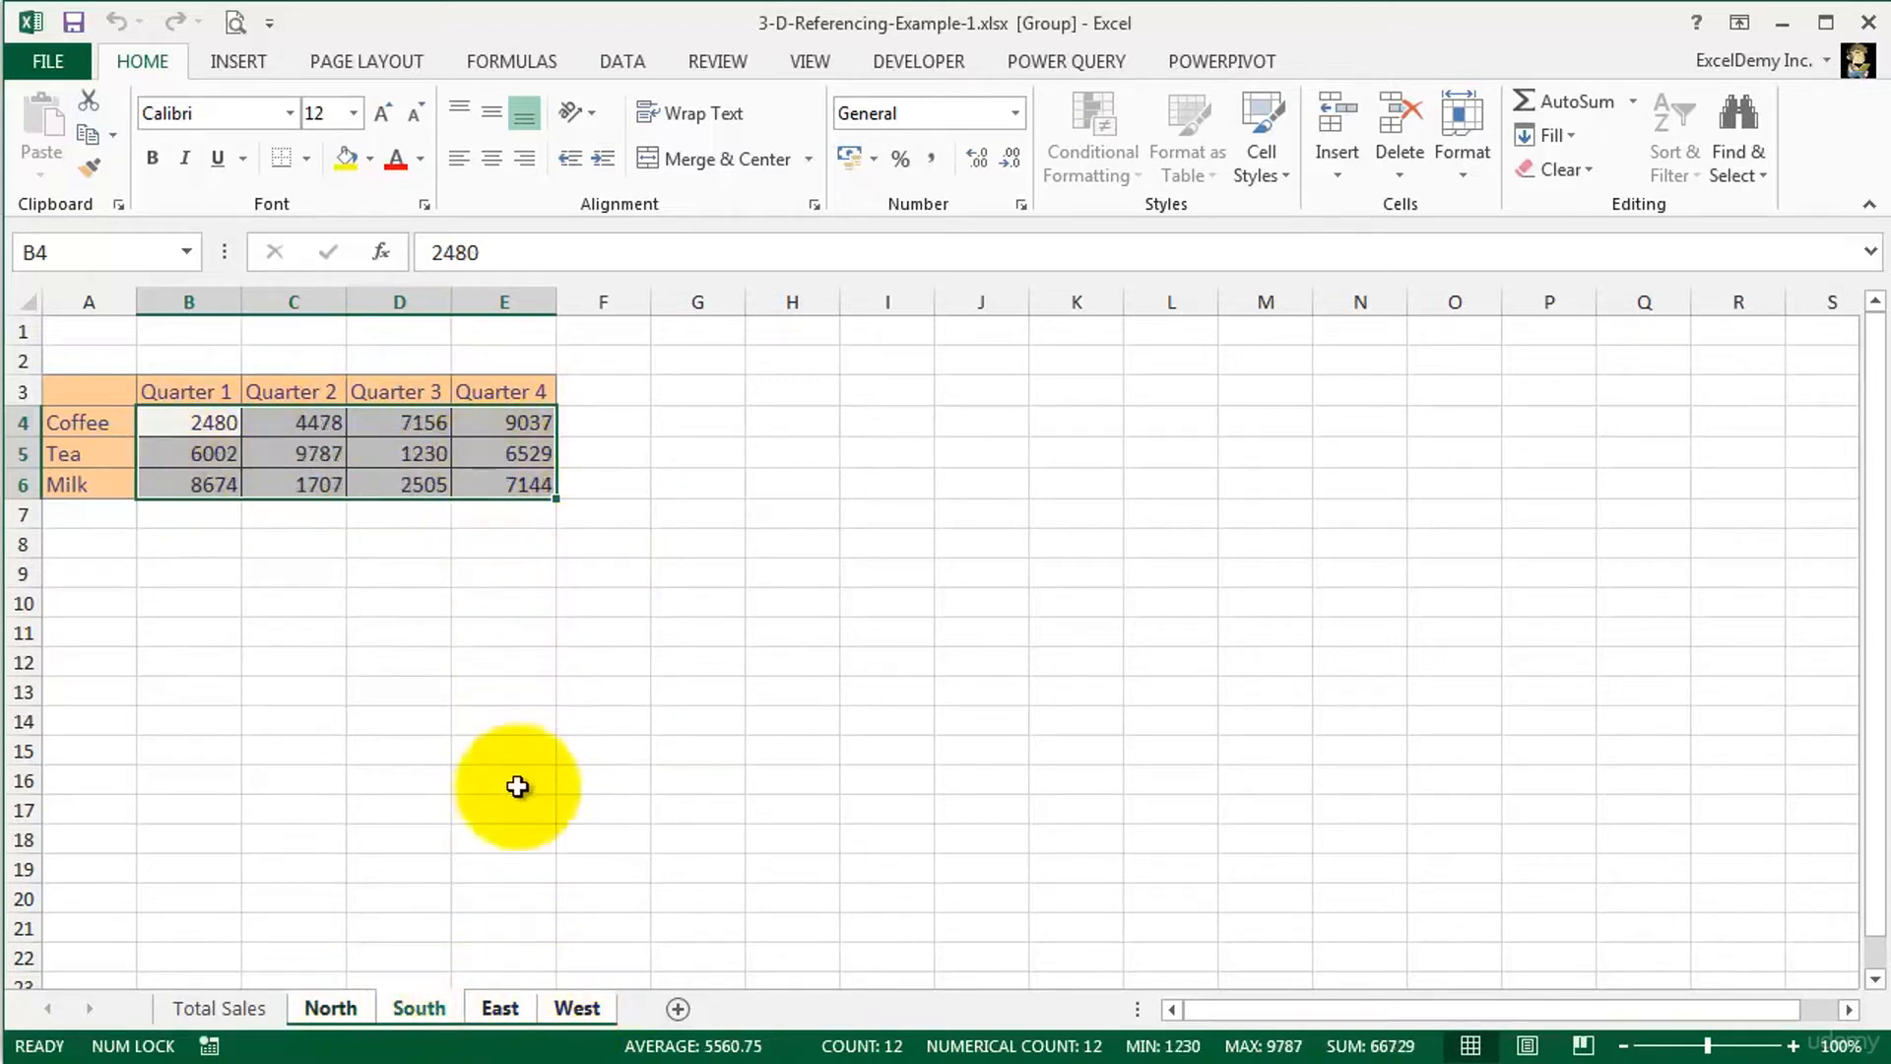
left_click(499, 1008)
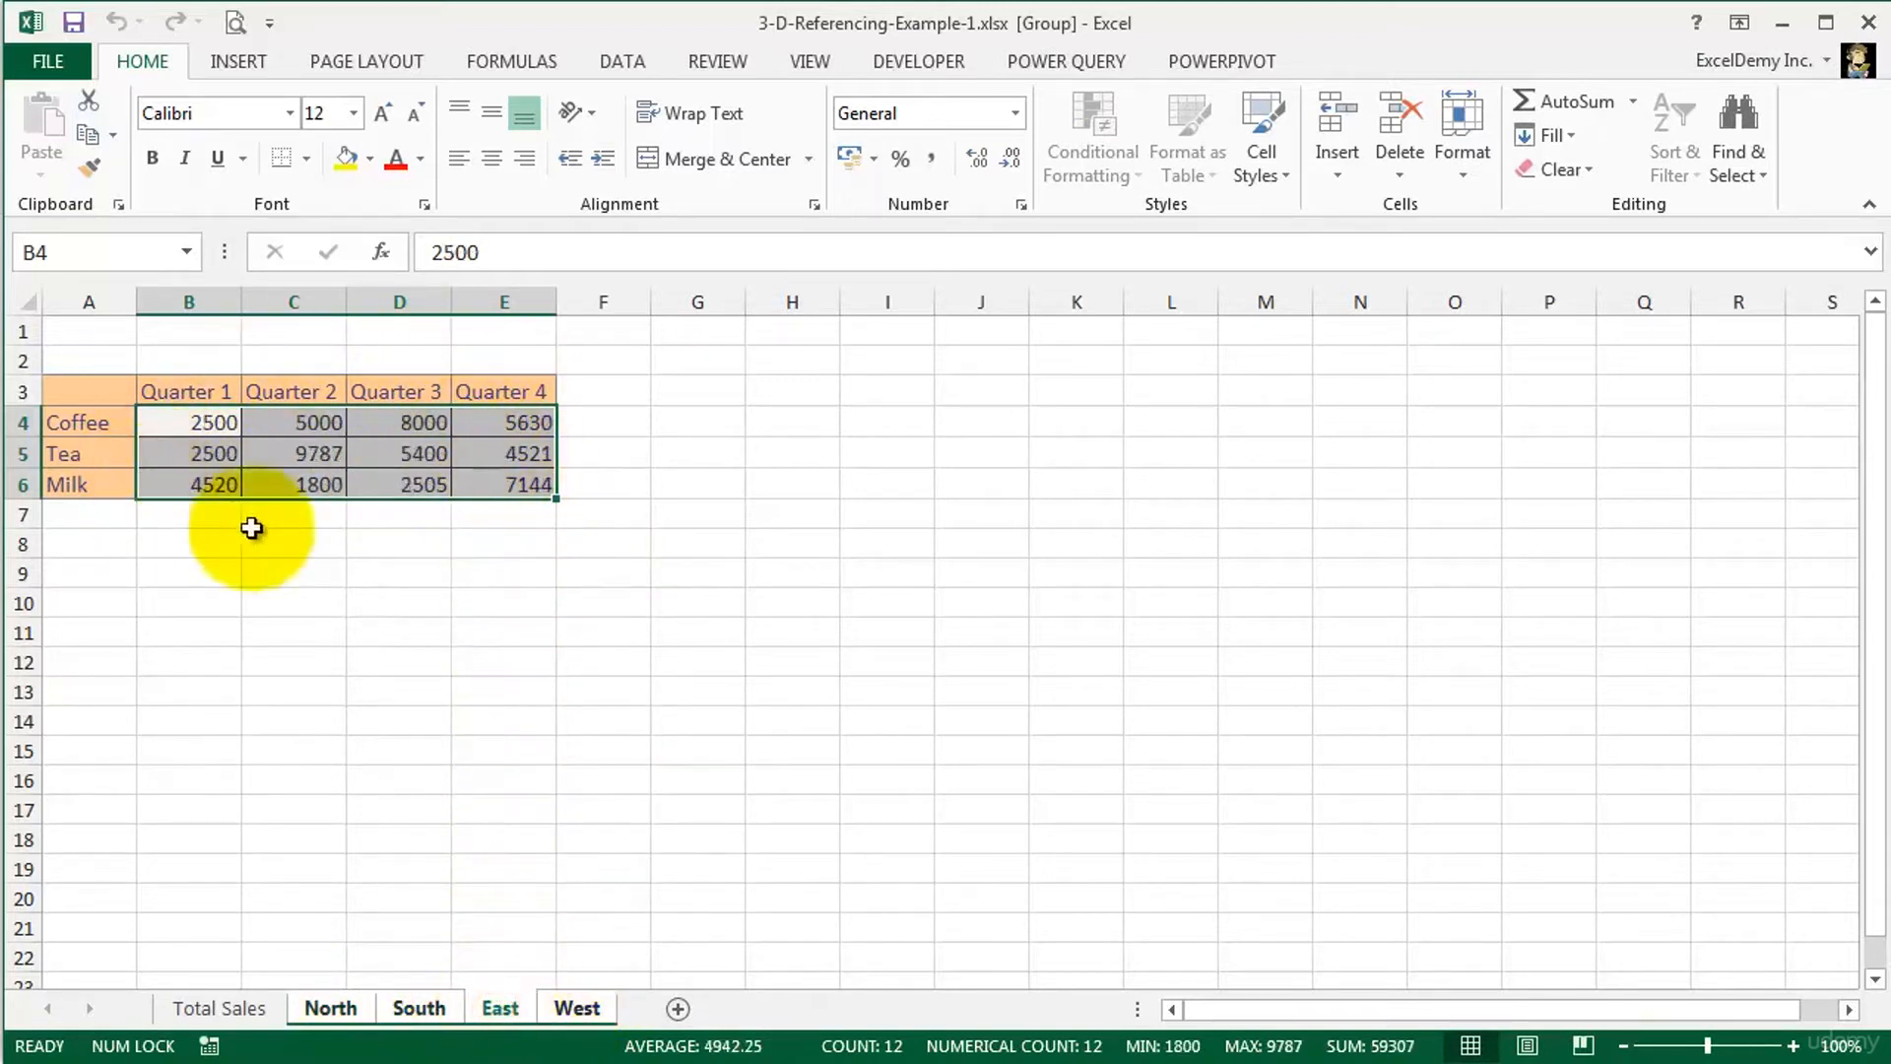
left_click(577, 1006)
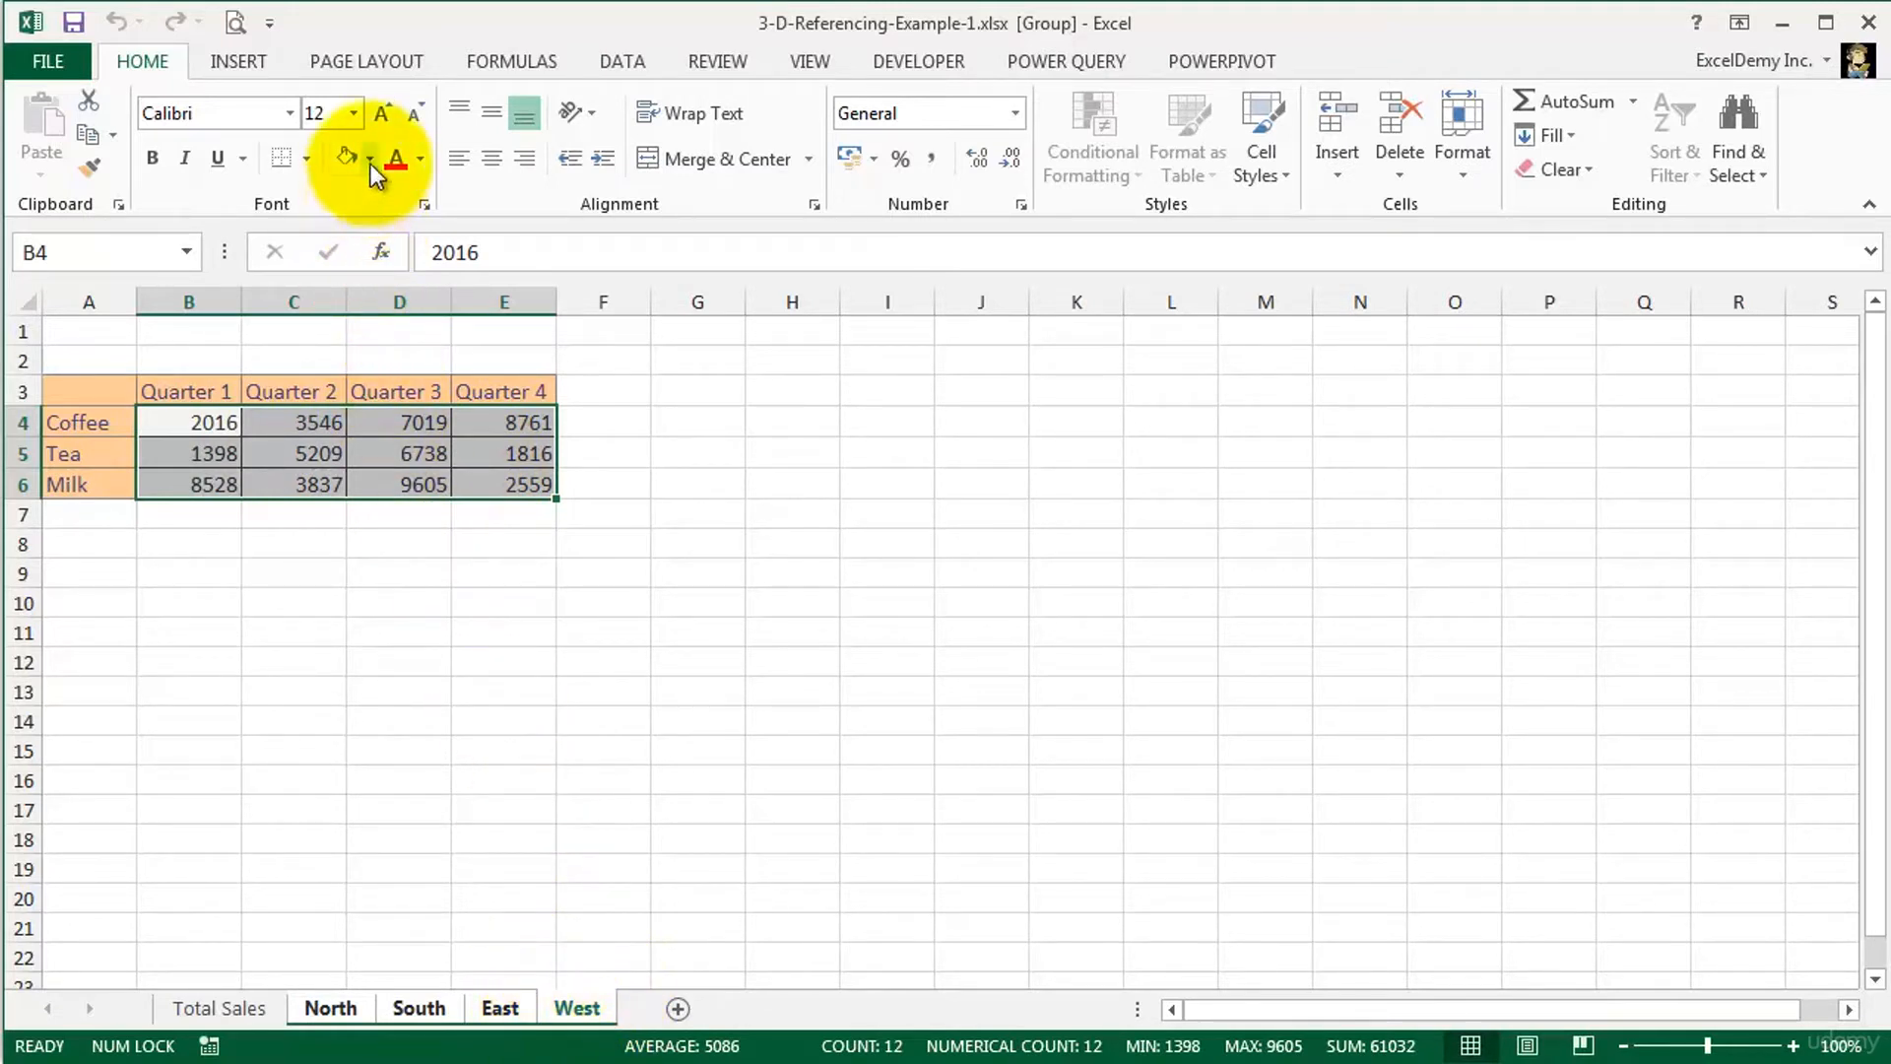
left_click(341, 158)
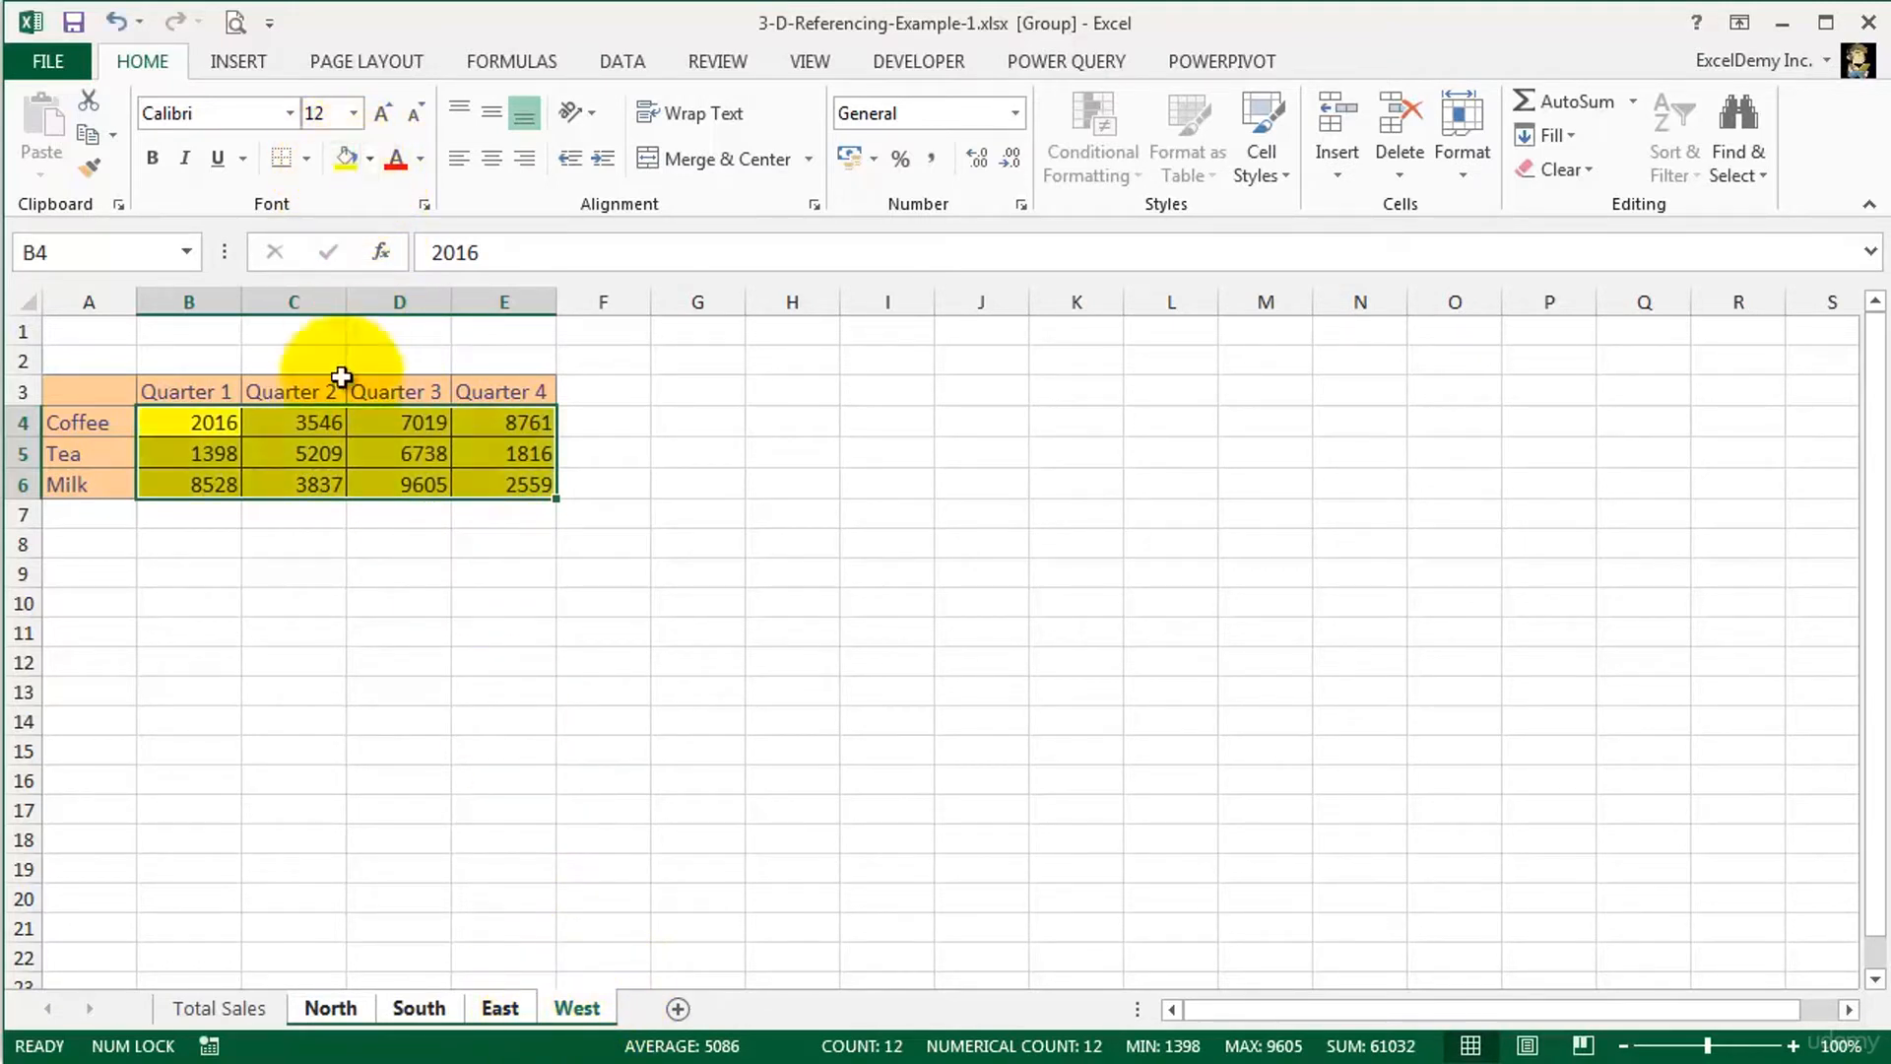
left_click(330, 1008)
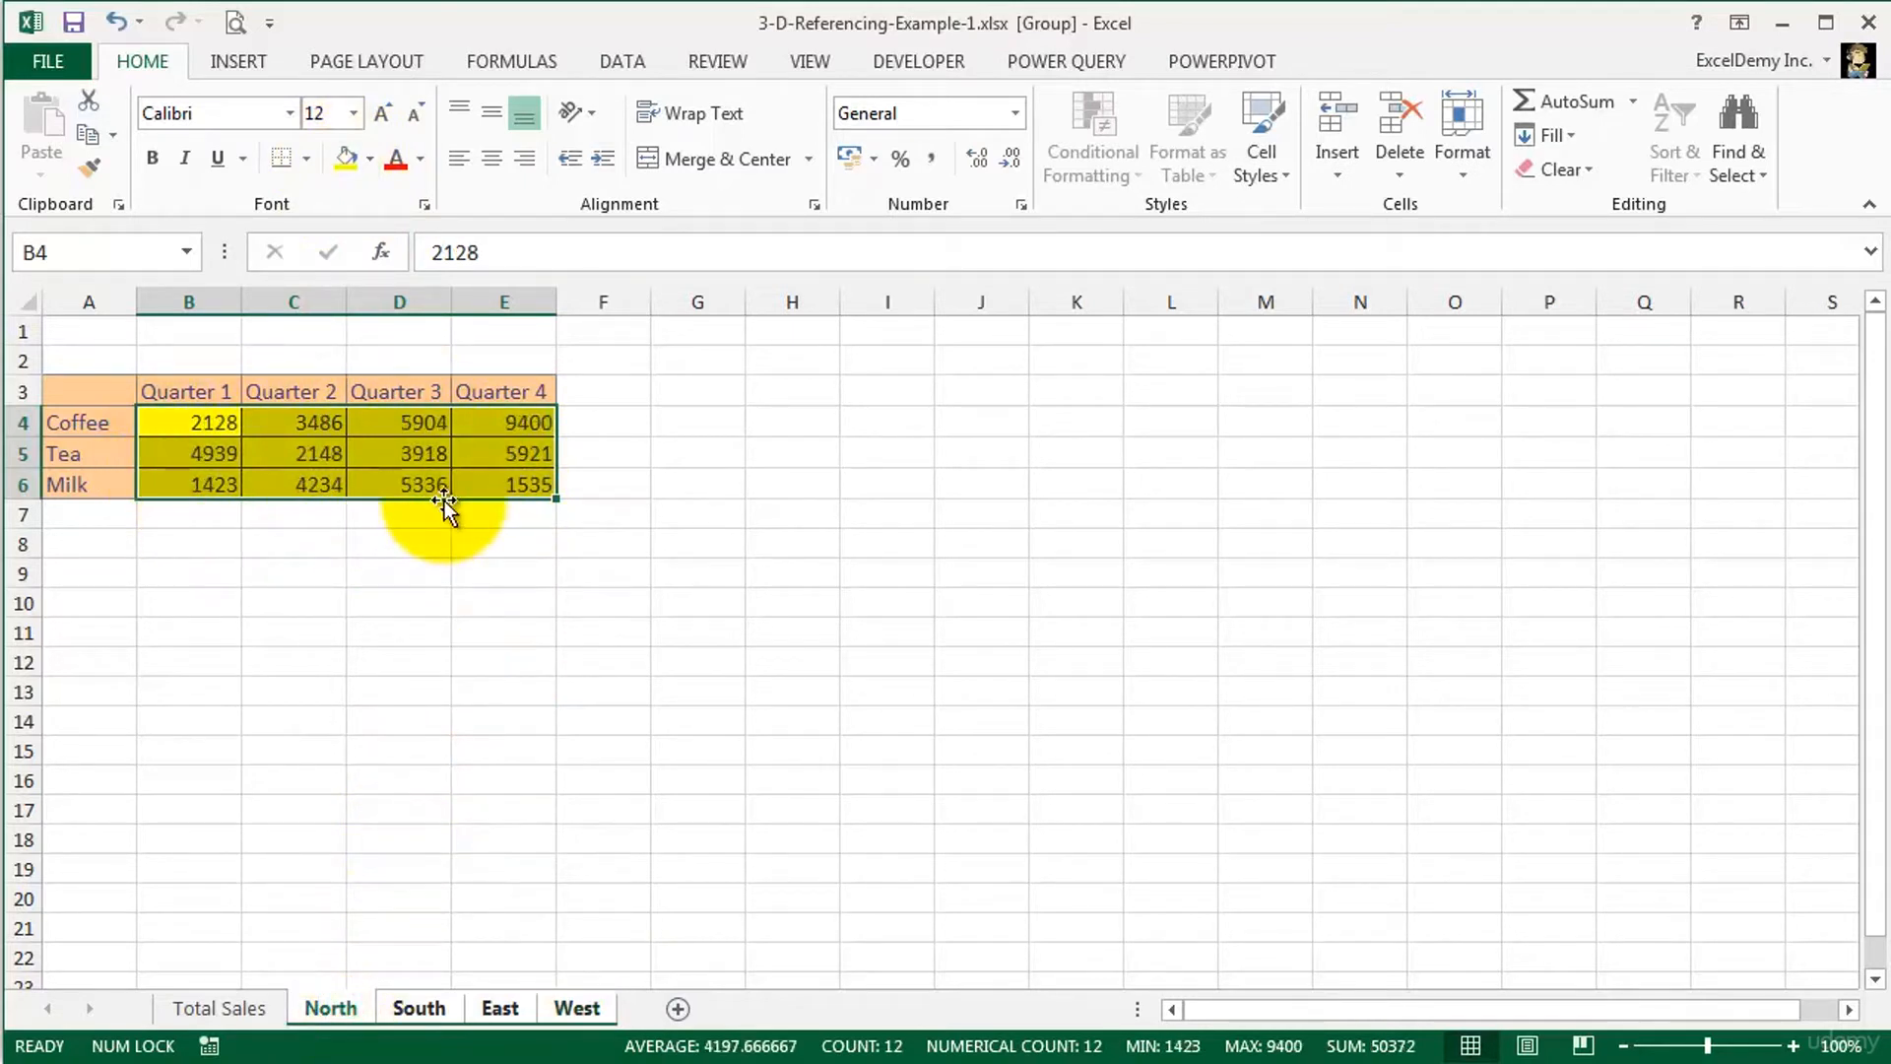
left_click(431, 1007)
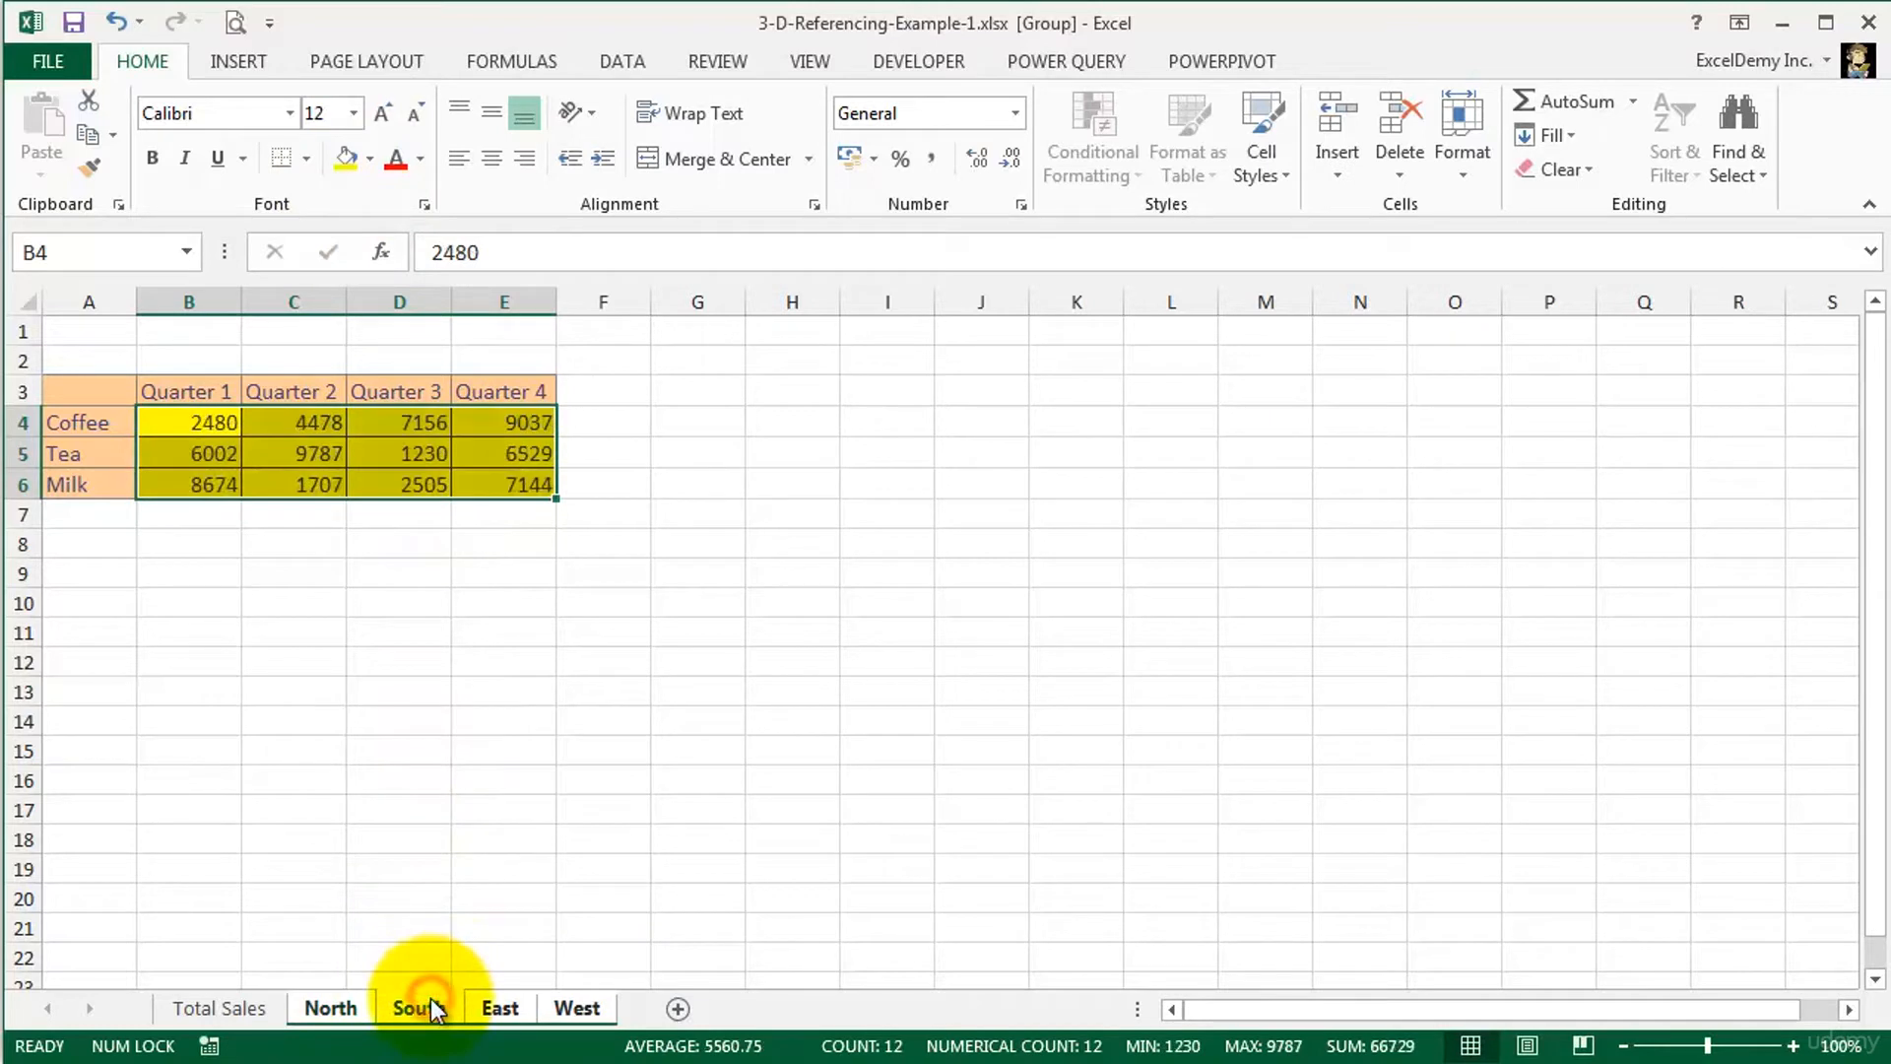
left_click(498, 1007)
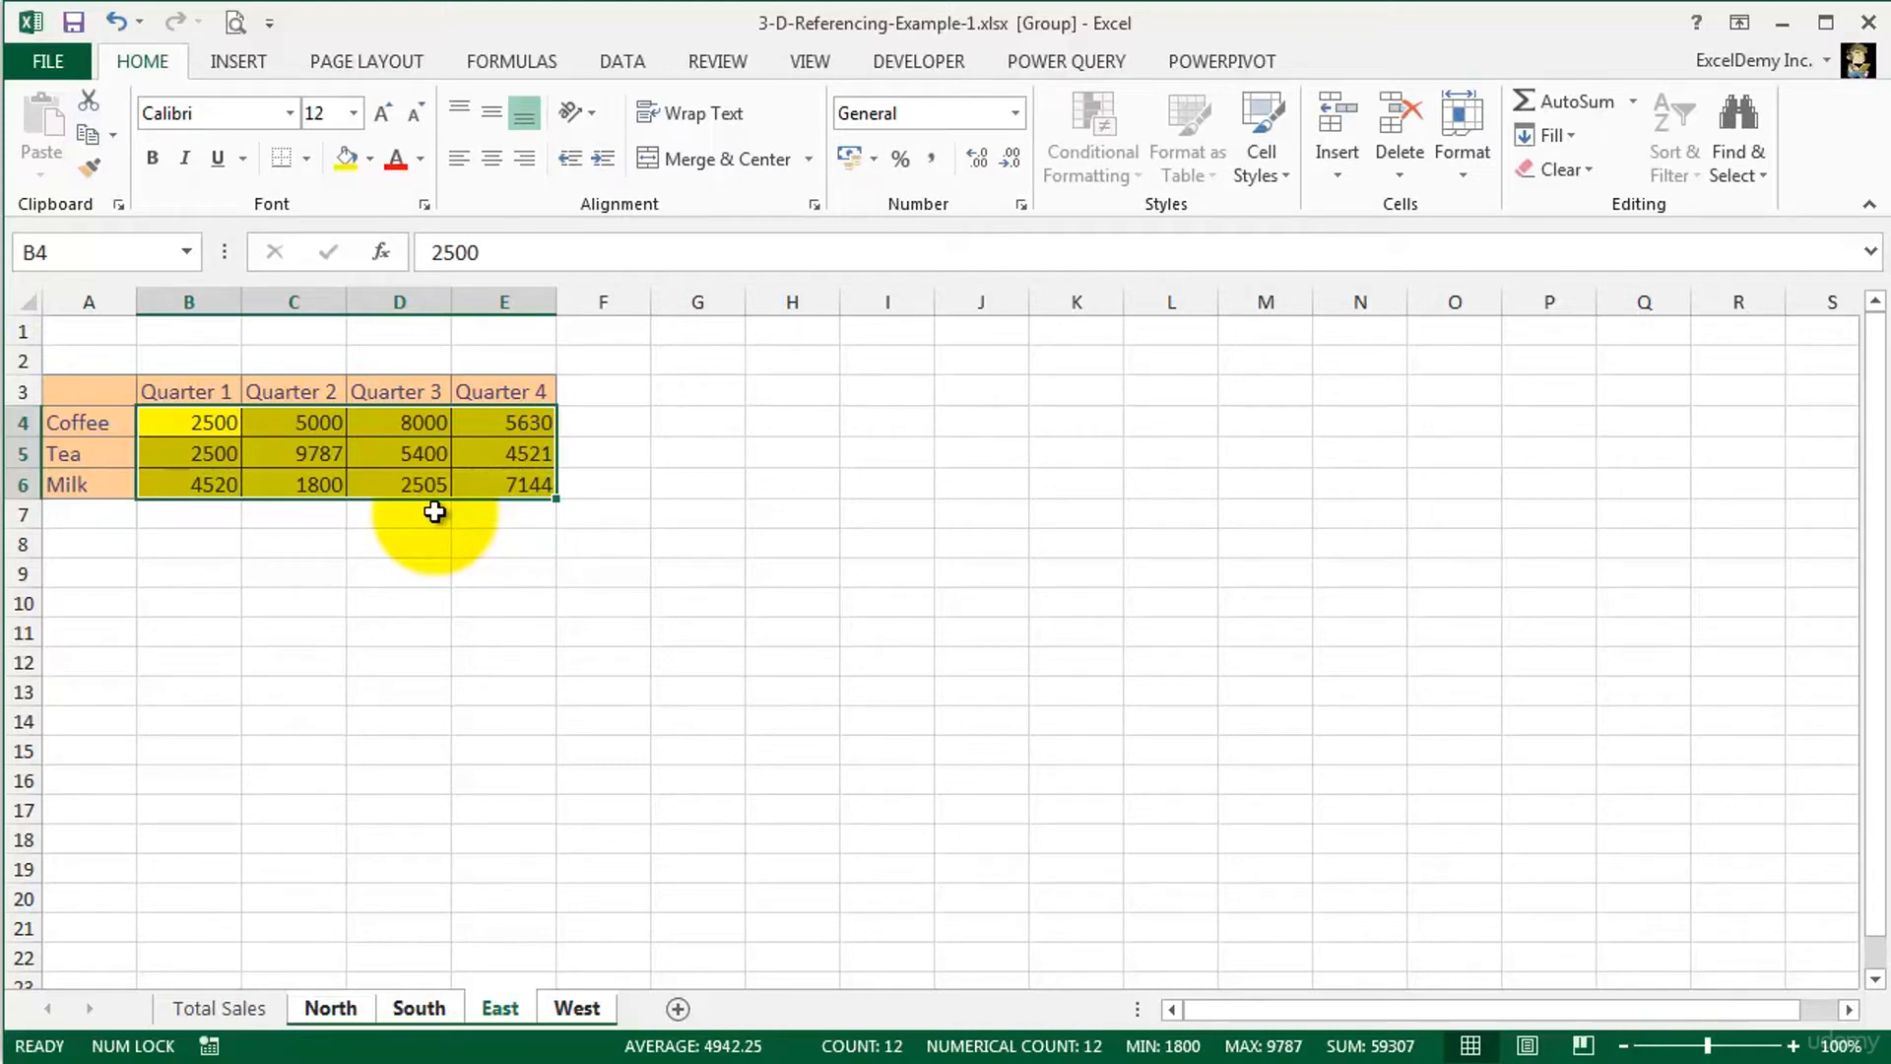
In cell B4 of the Total Sales sheet, enter the formula =North!B4+South!B4+East!B4+West!B4
left_click(219, 1008)
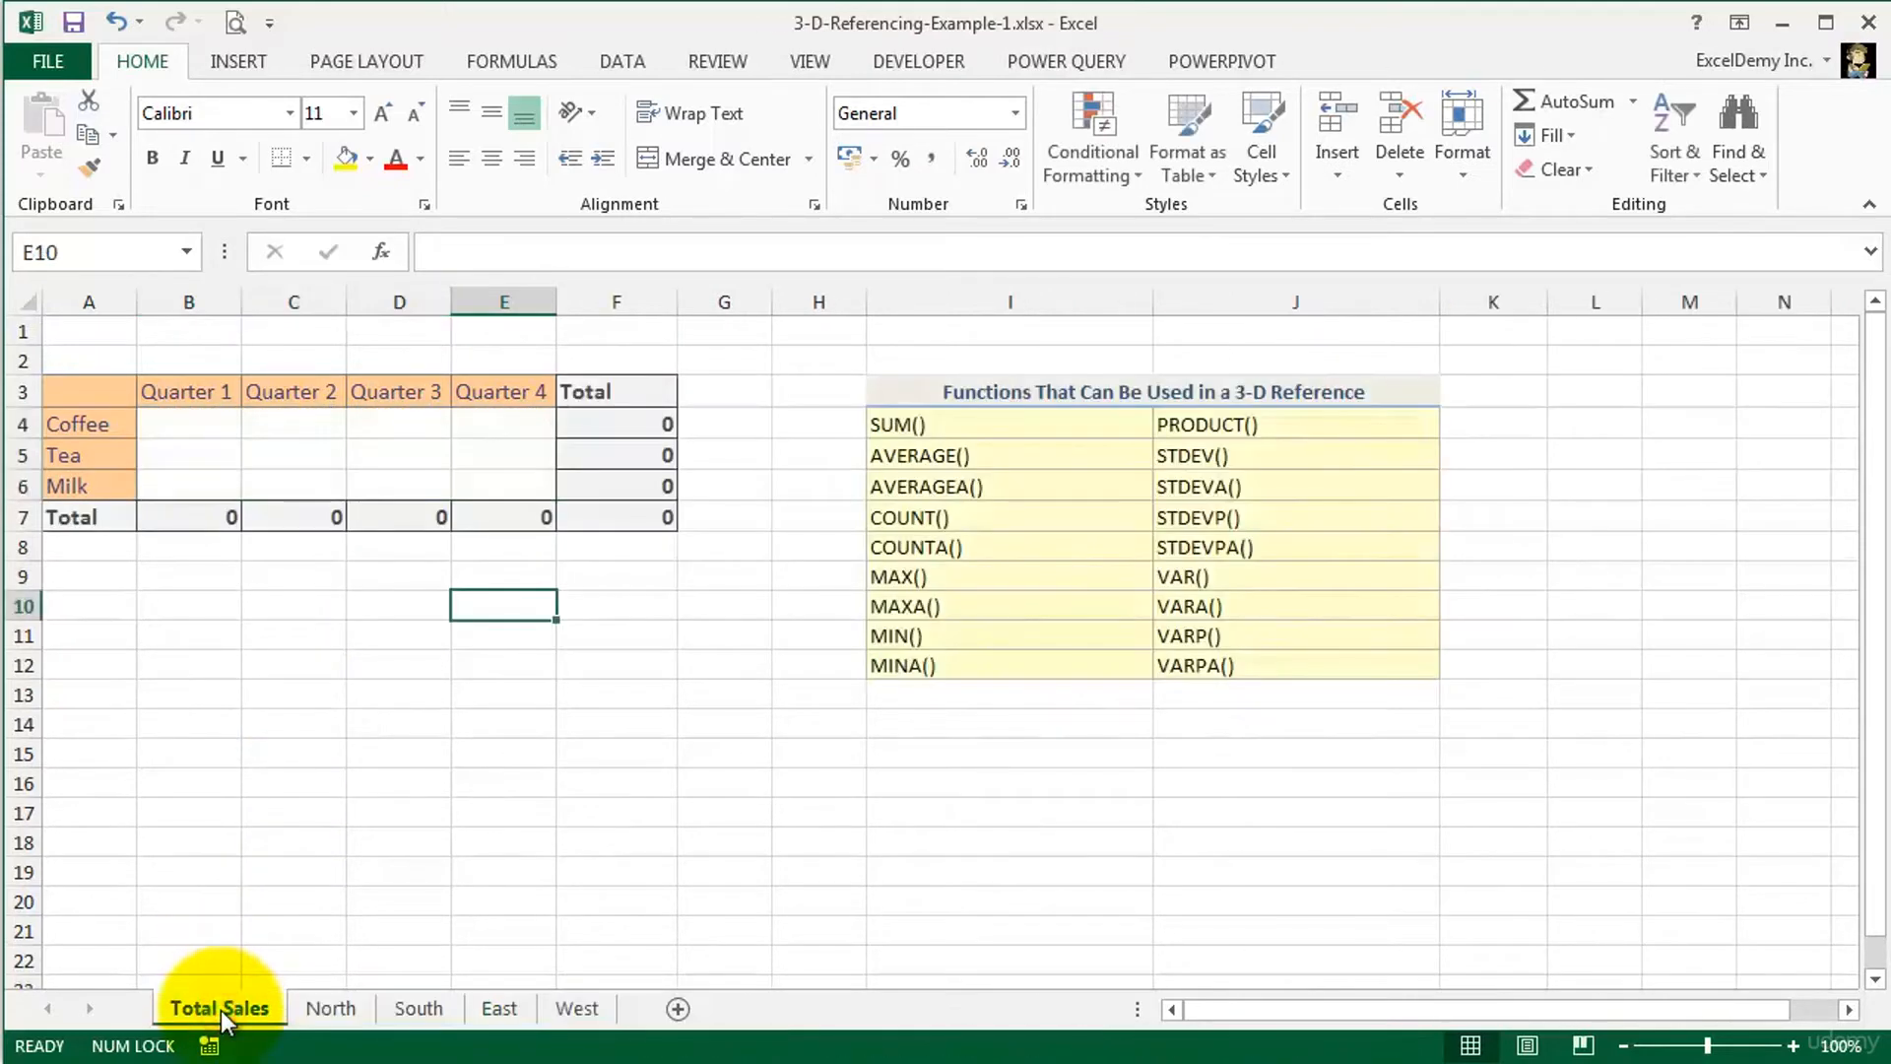
left_click(195, 424)
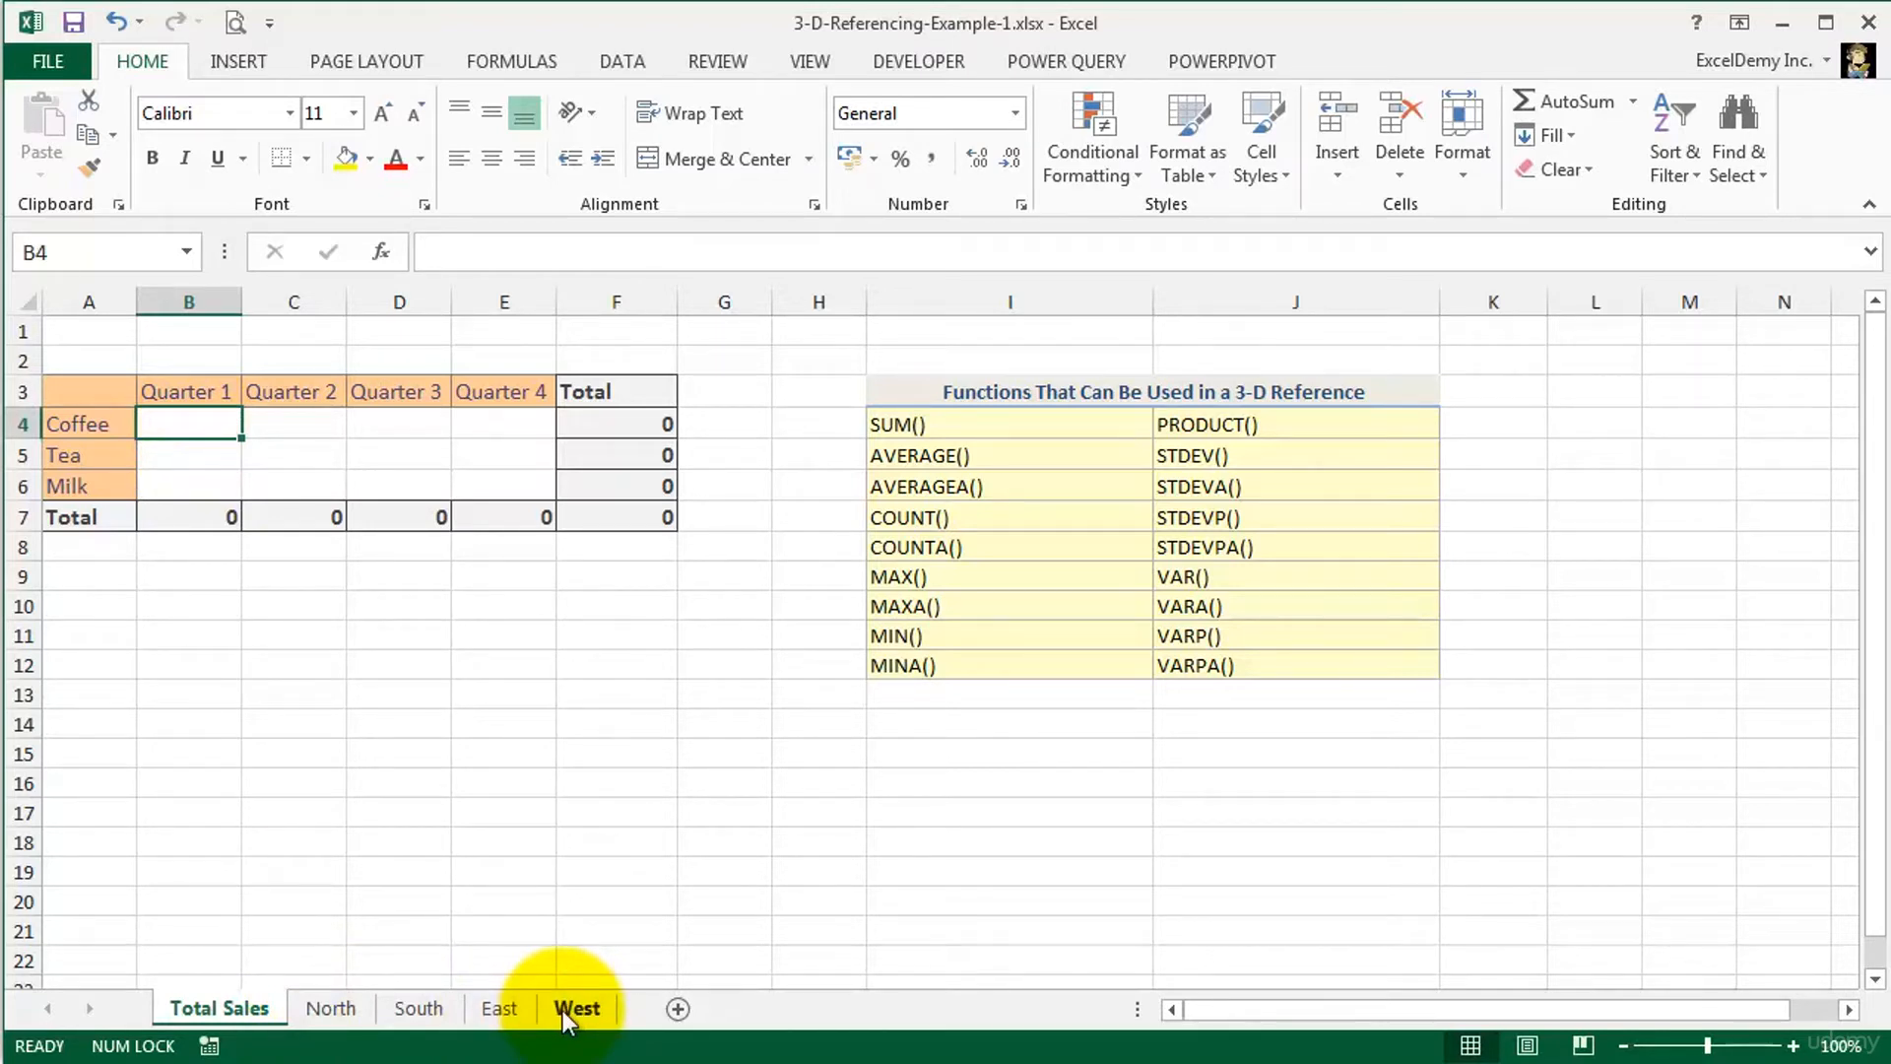
type("=")
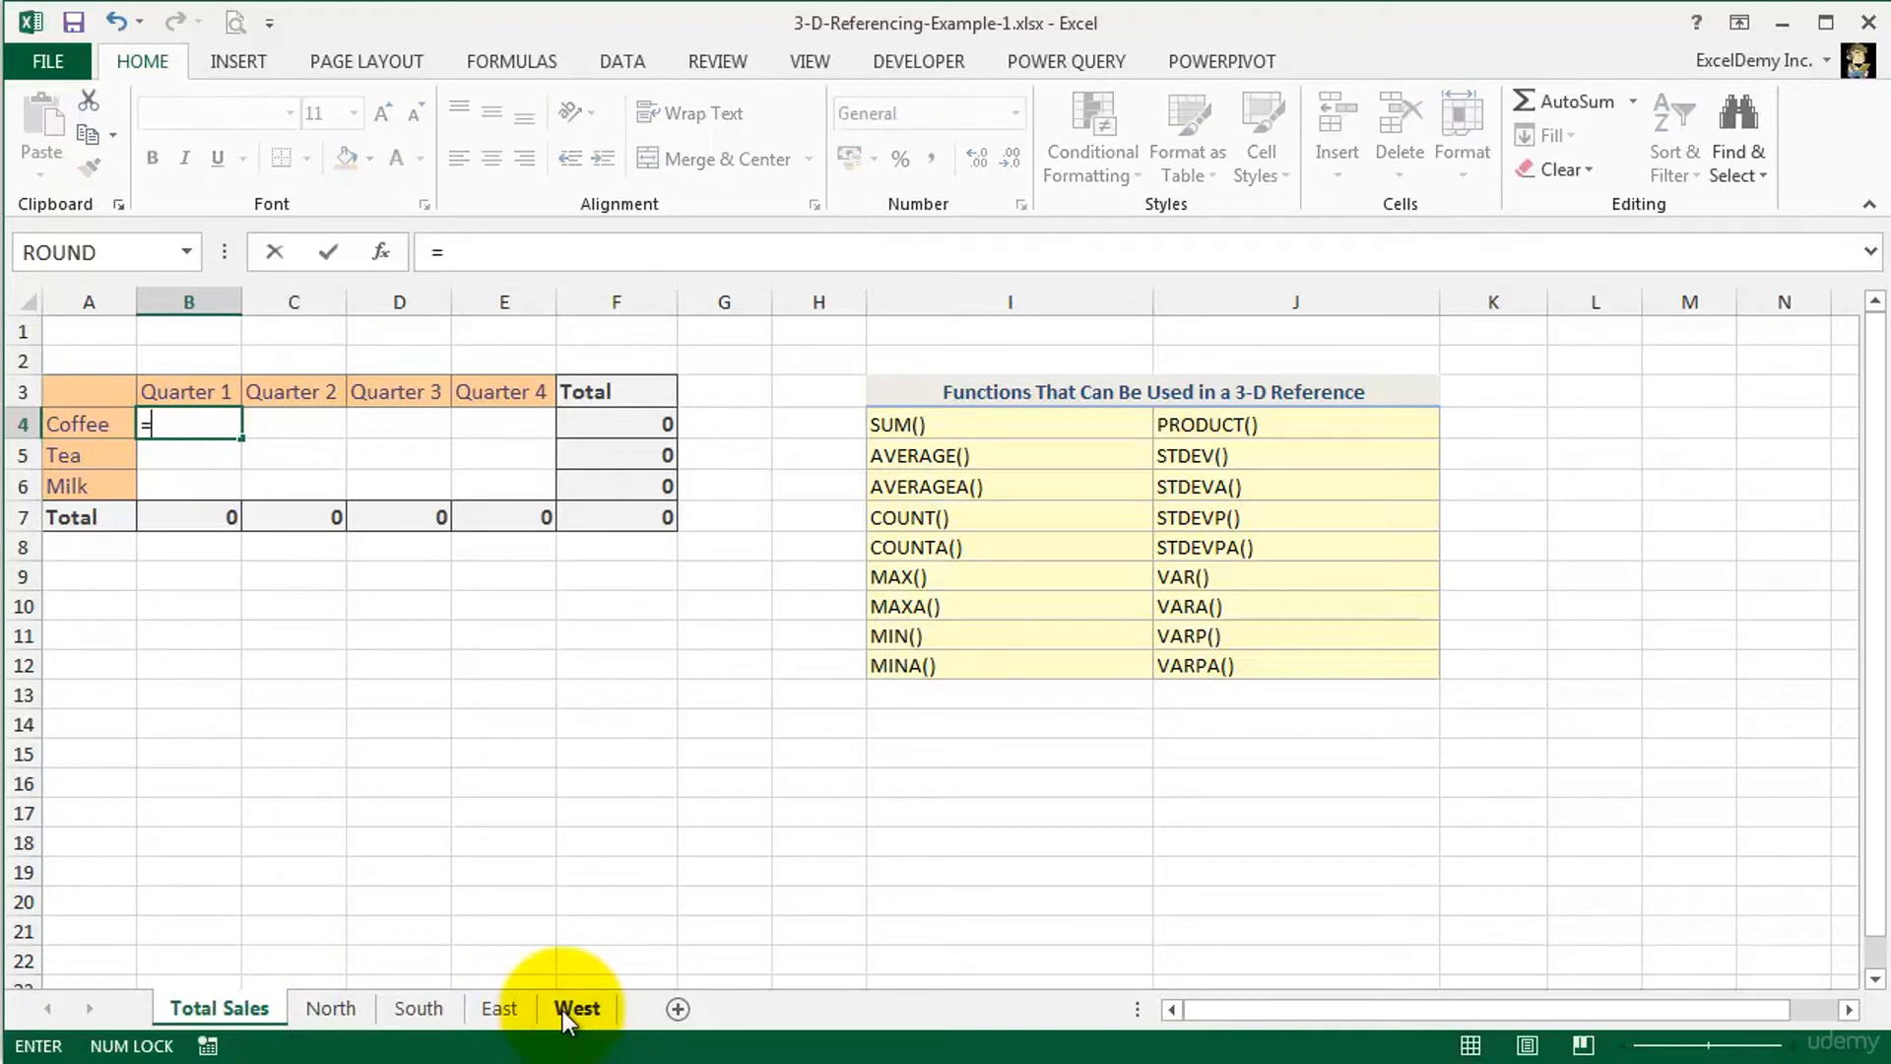
left_click(333, 1009)
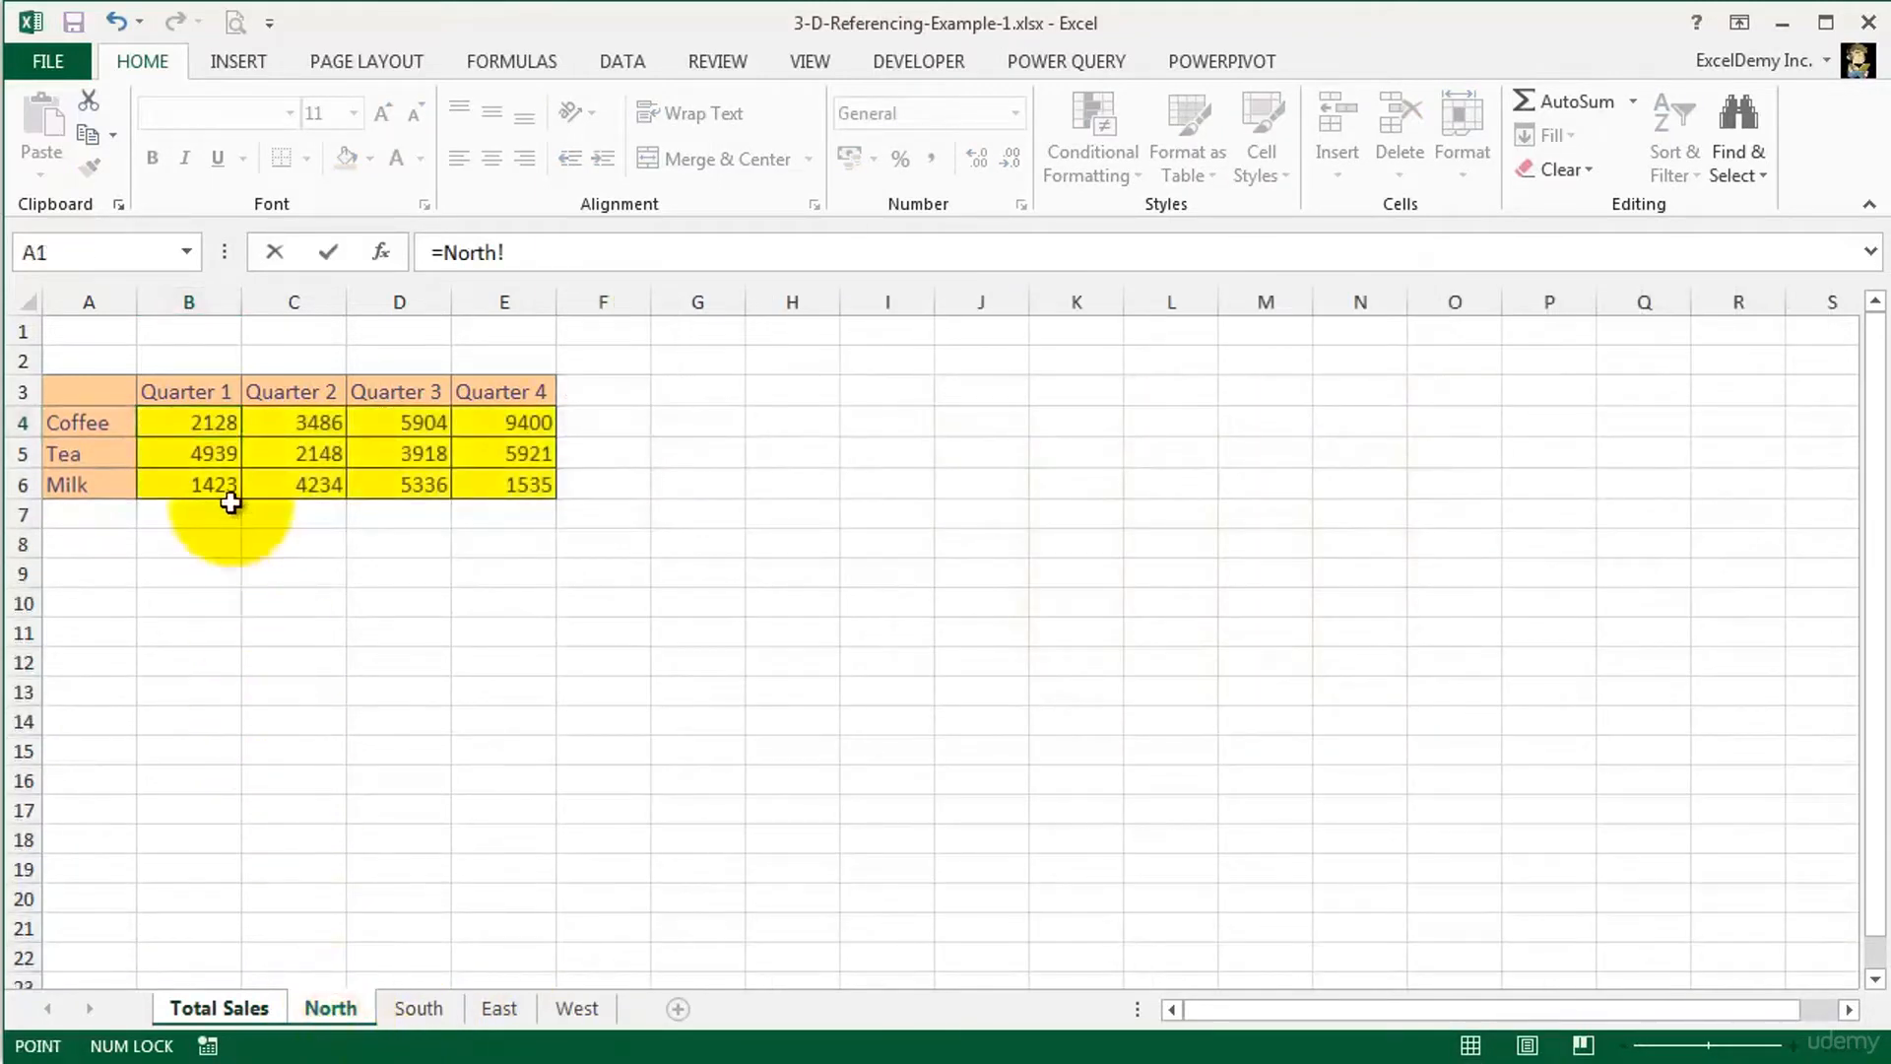
left_click(198, 422)
type("+")
left_click(420, 1007)
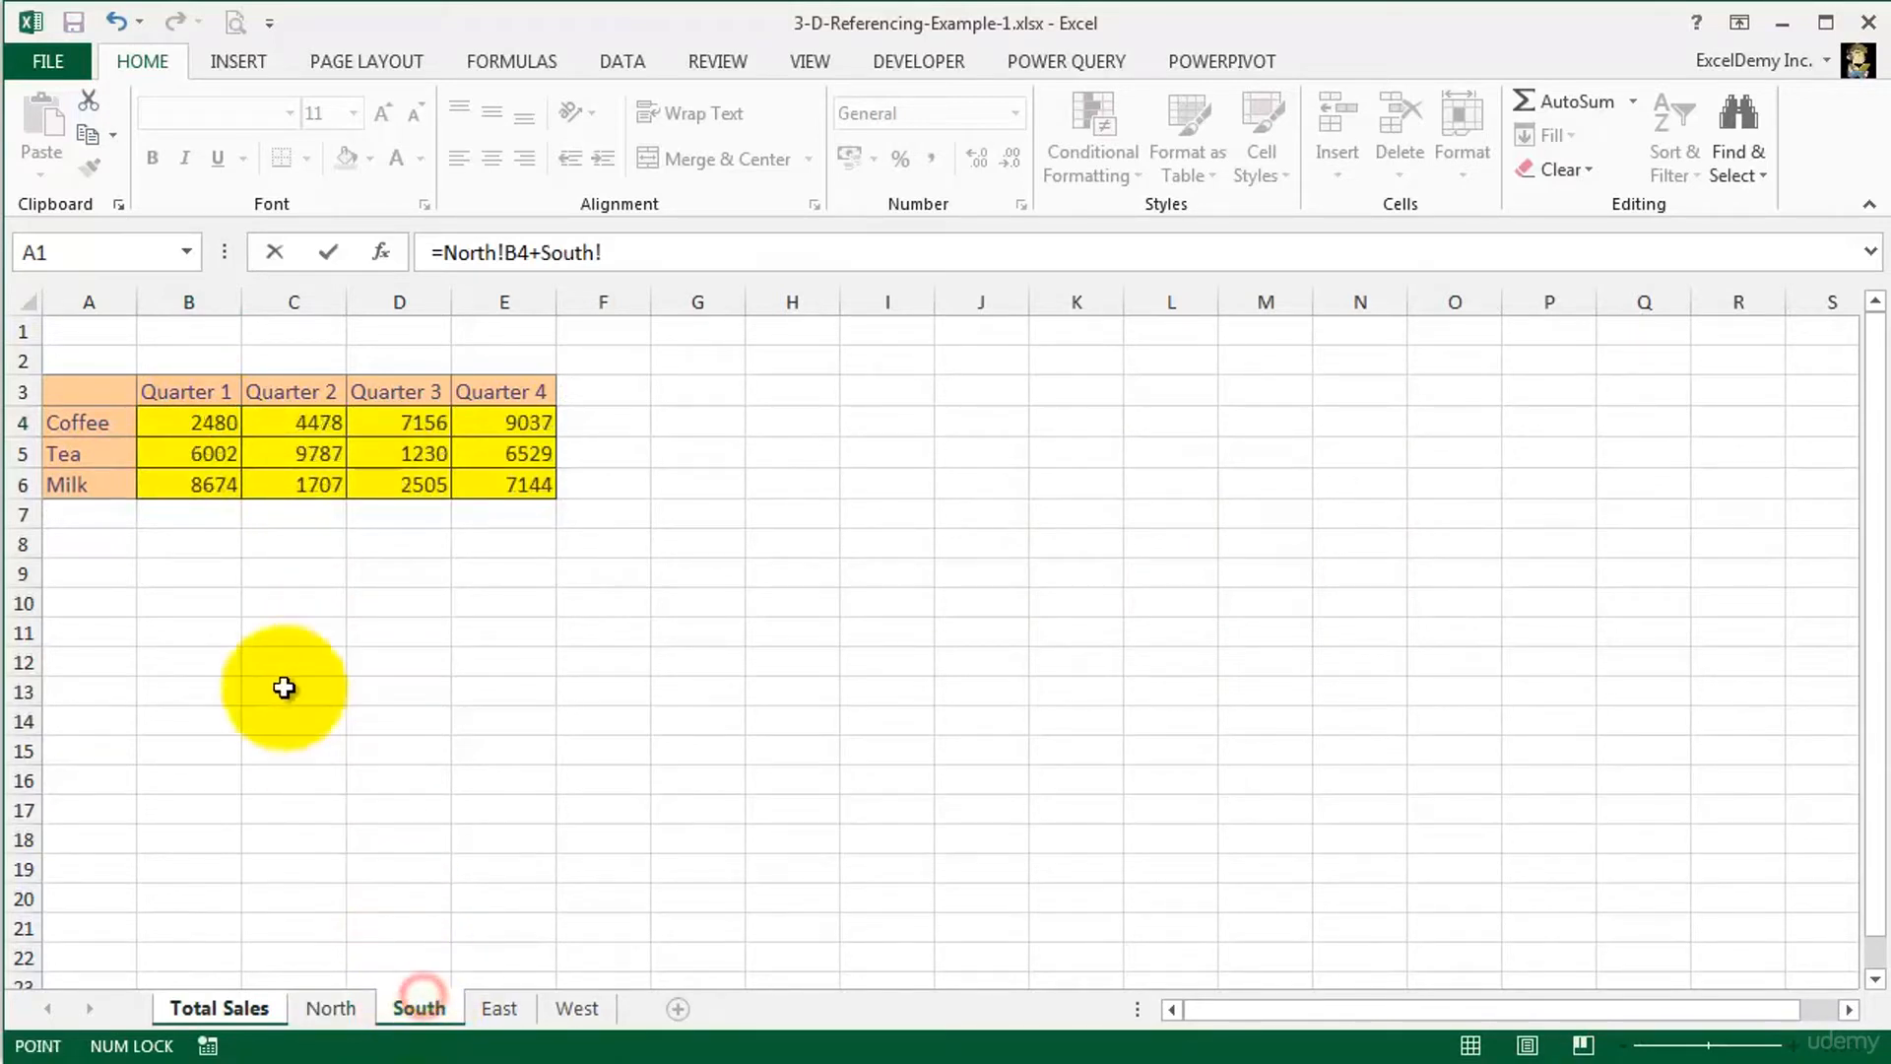
left_click(192, 424)
type("+")
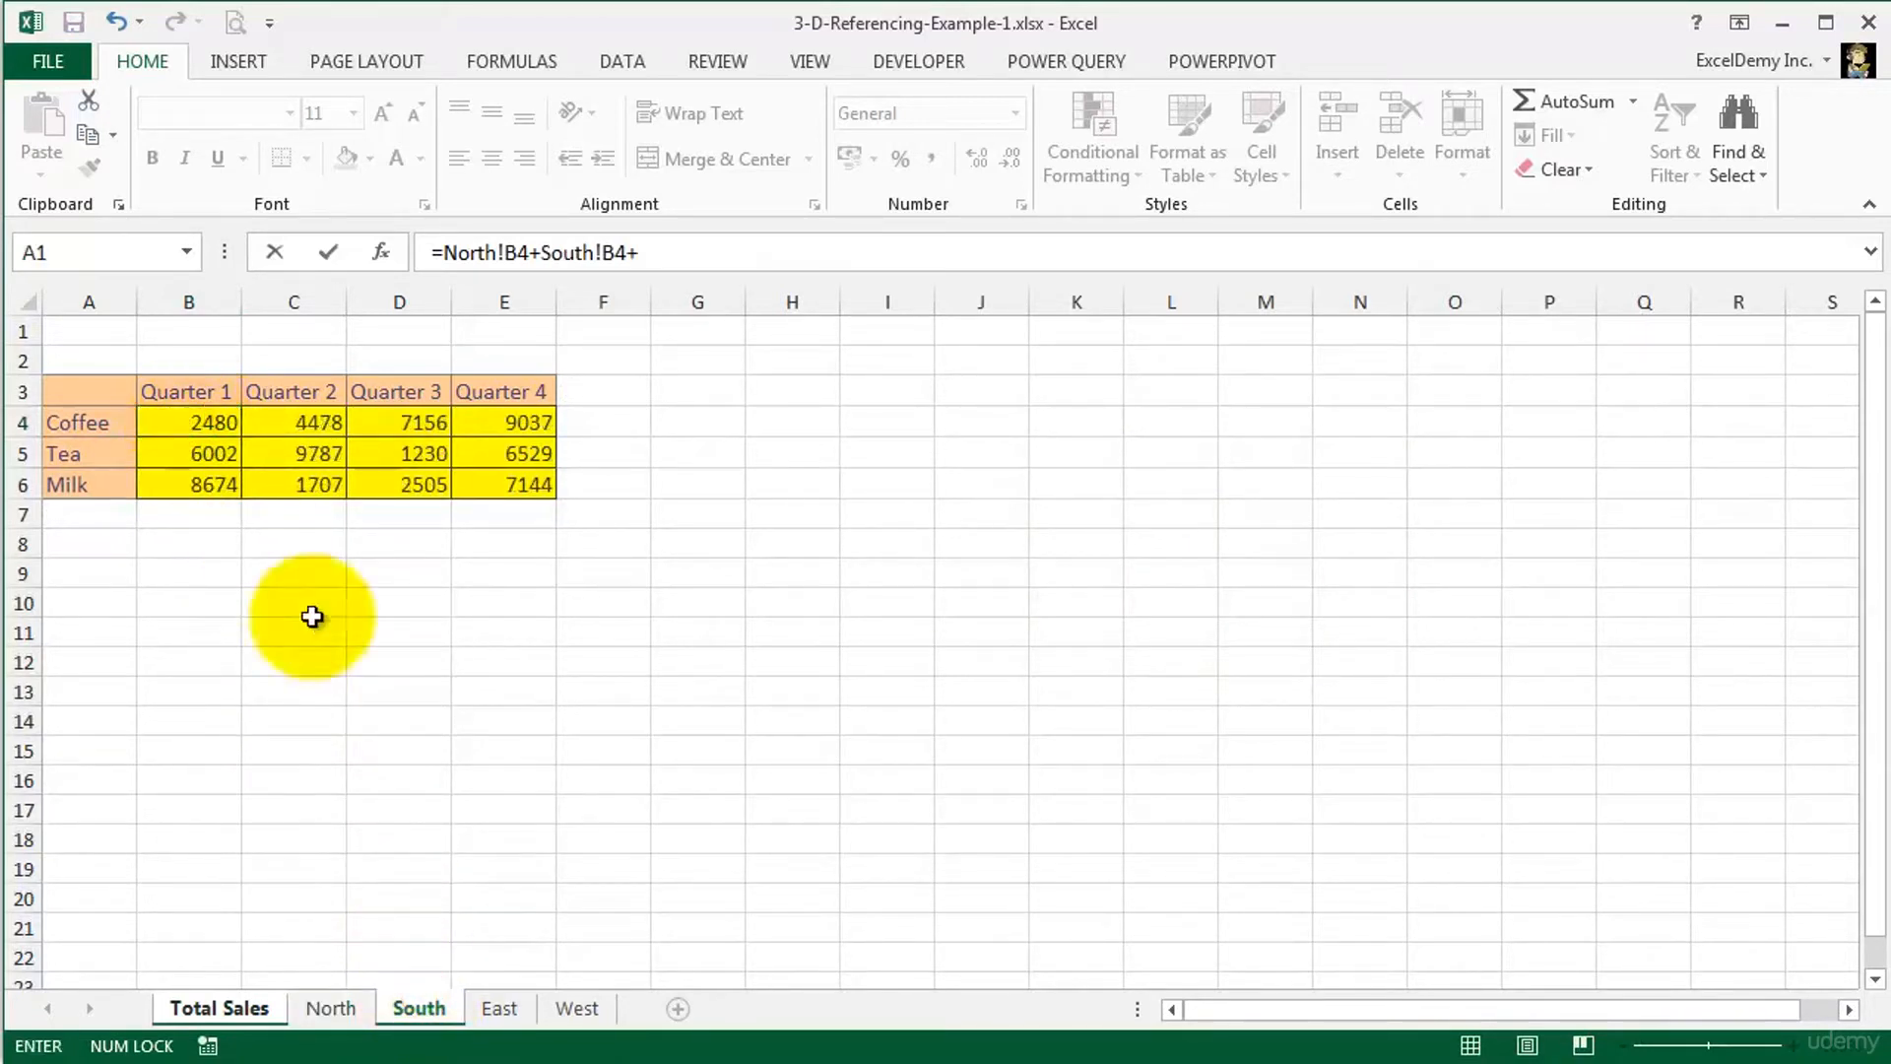
left_click(499, 1005)
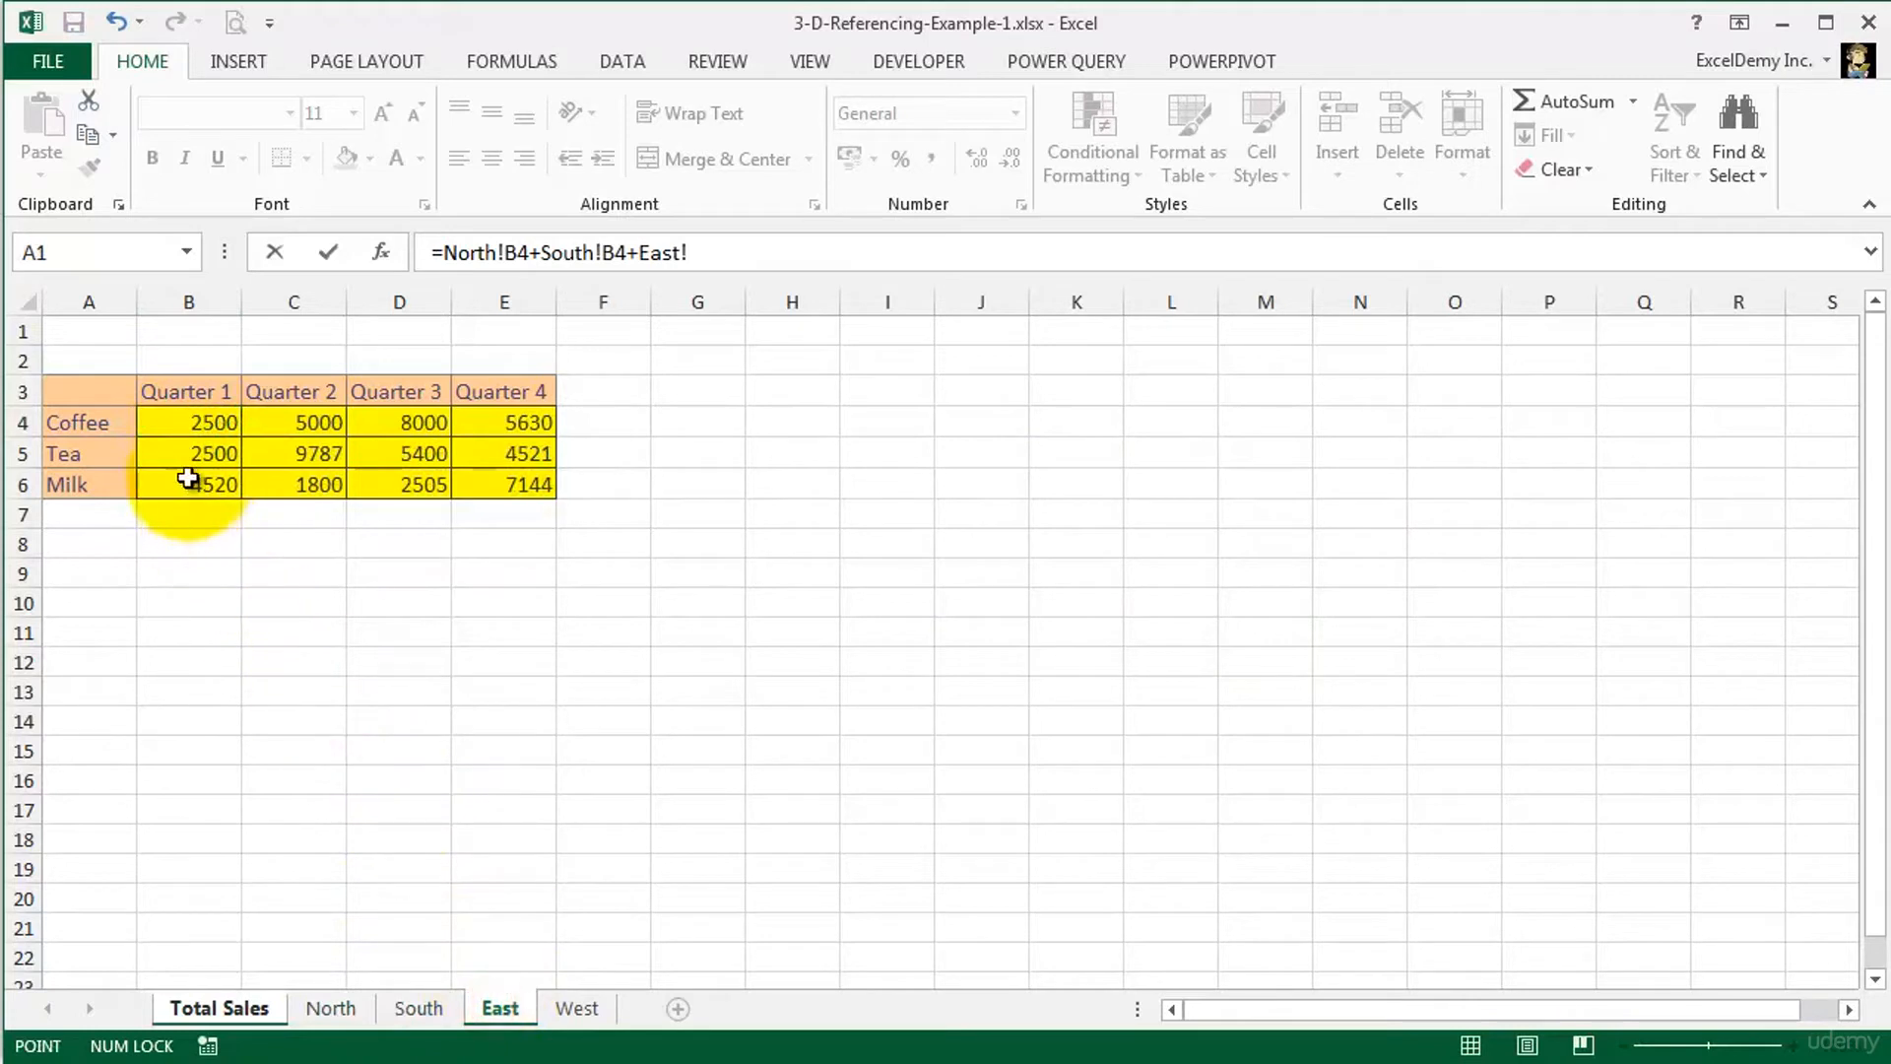
left_click(177, 423)
type("+")
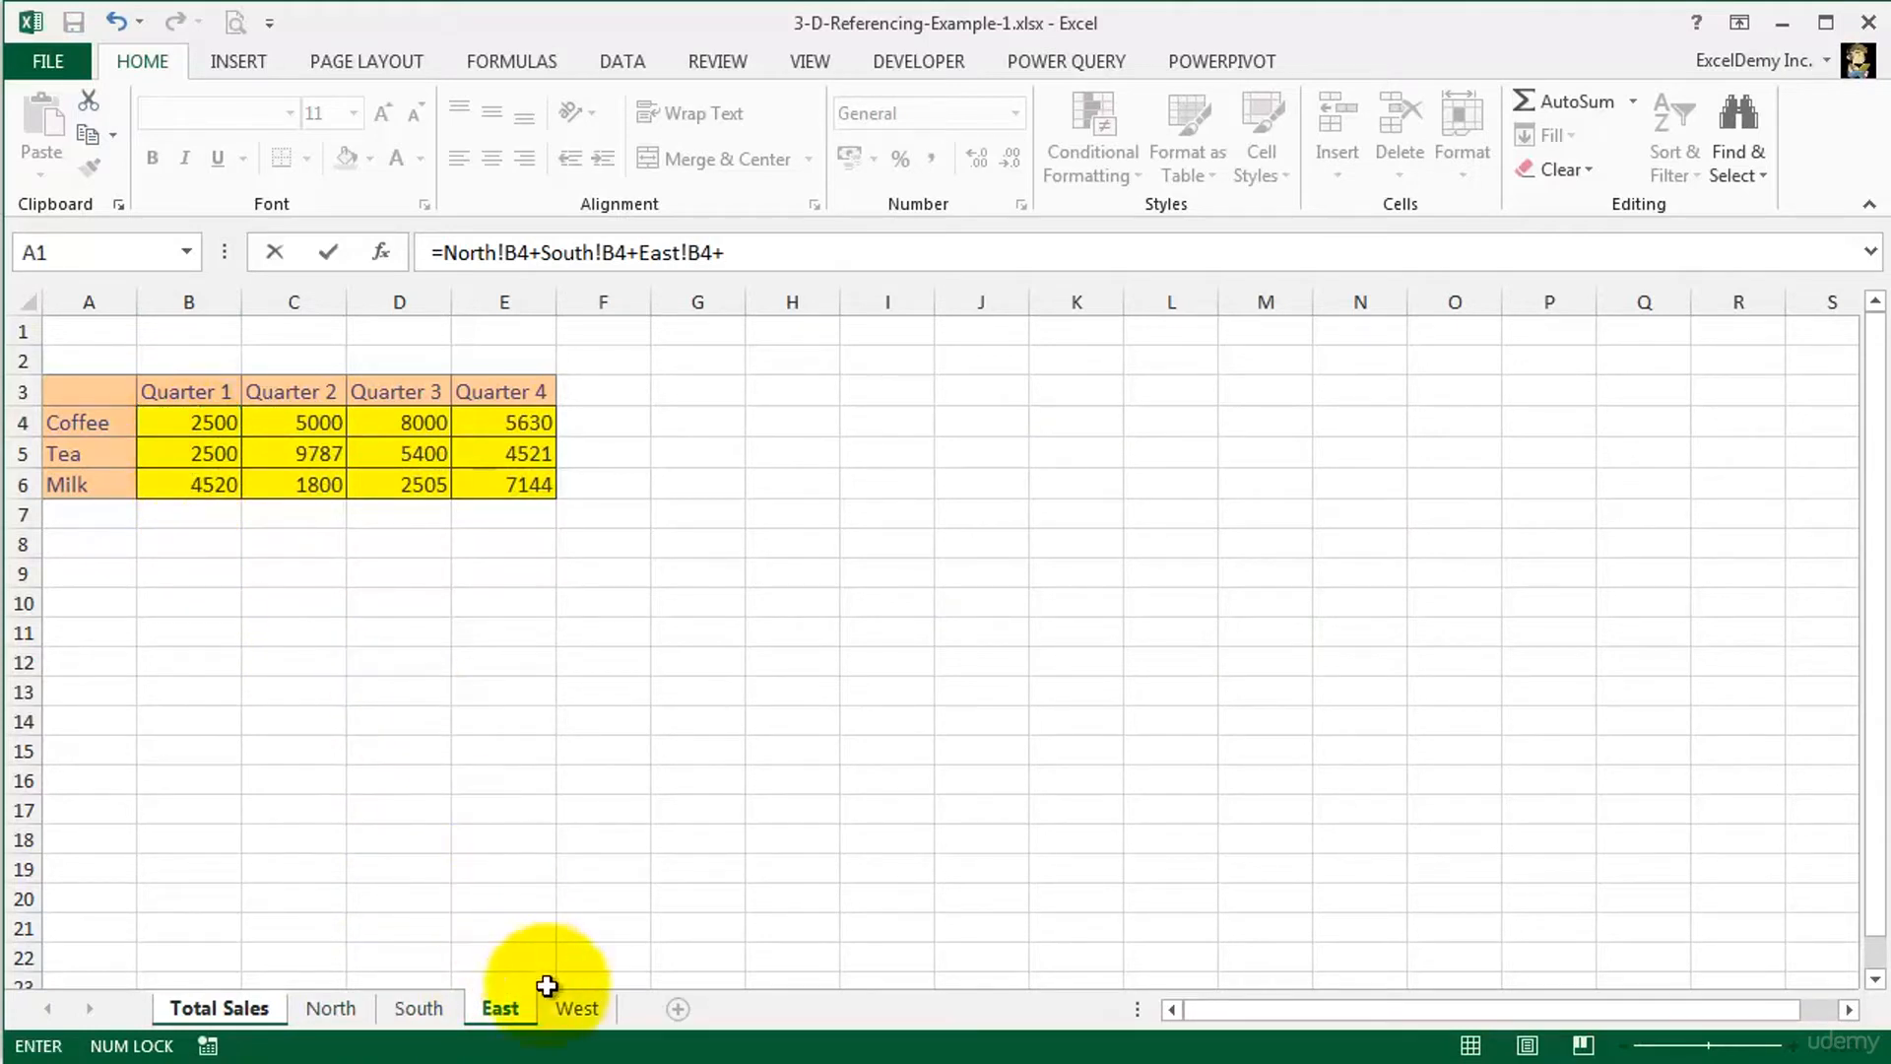
left_click(571, 1007)
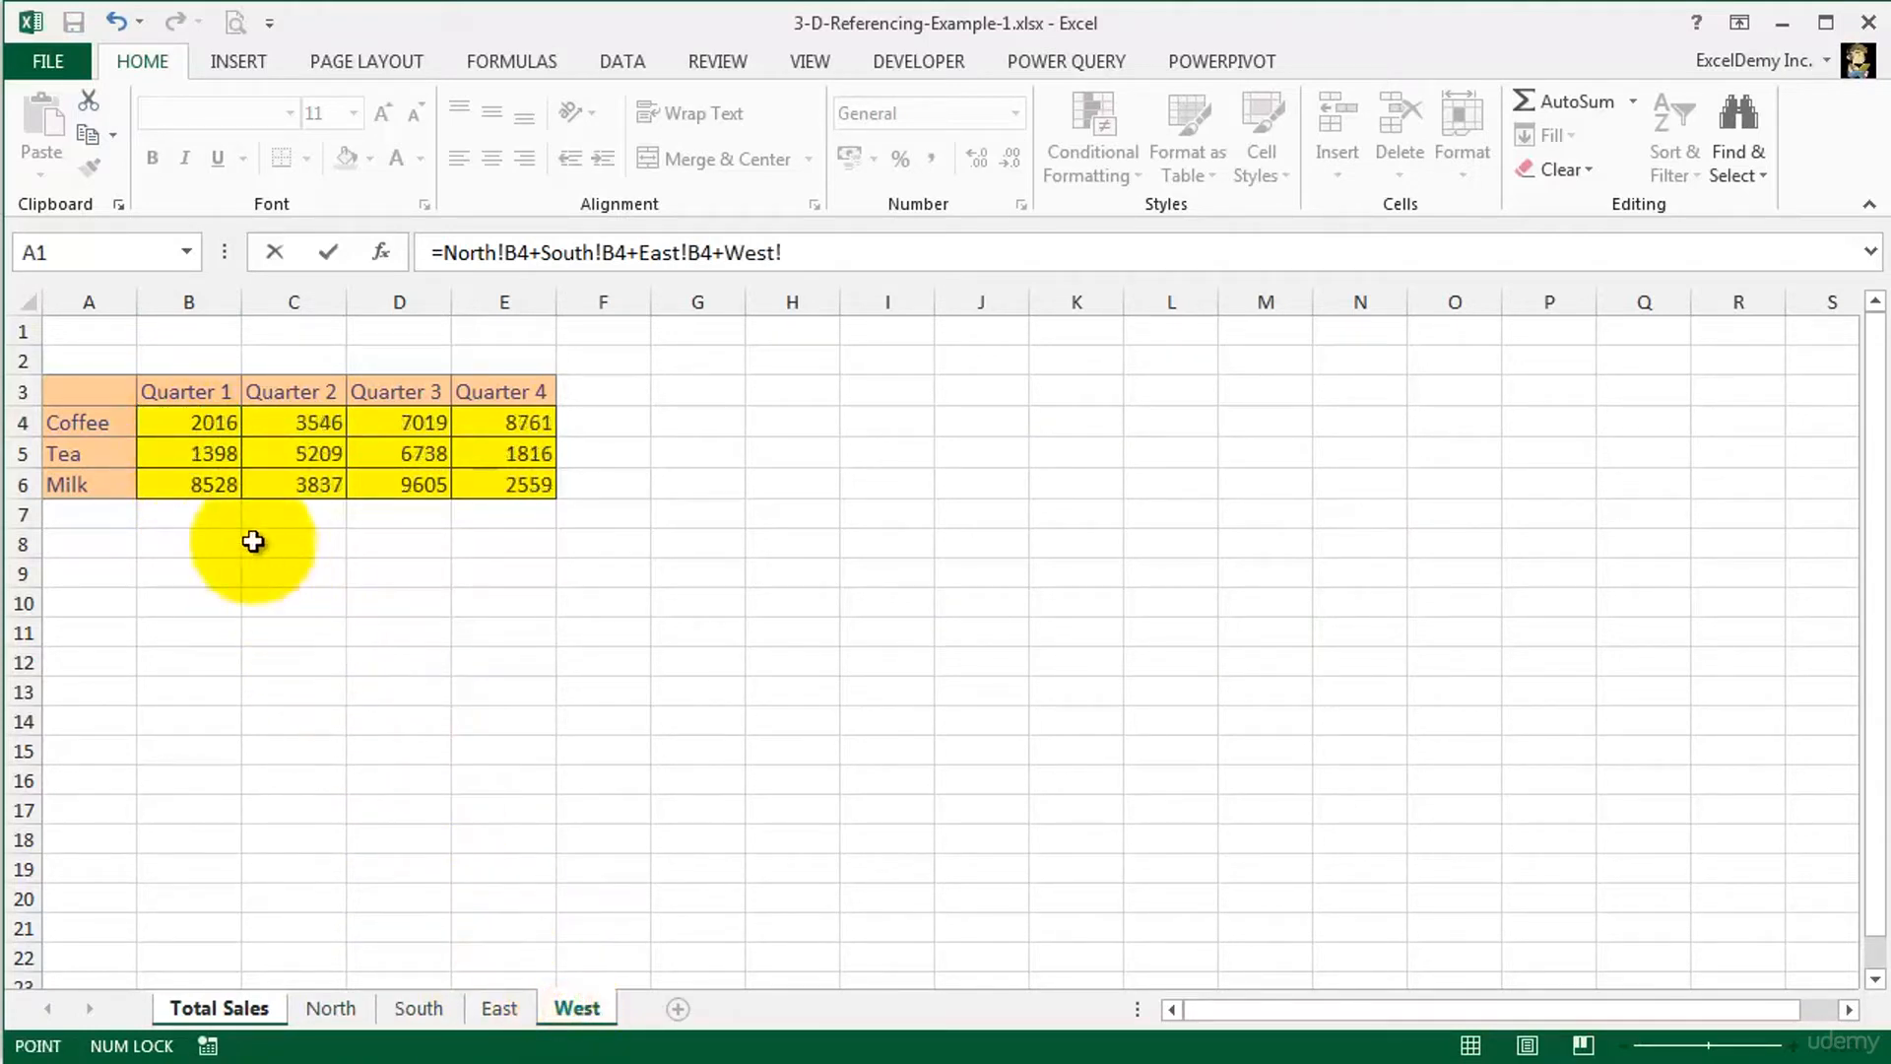
left_click(198, 416)
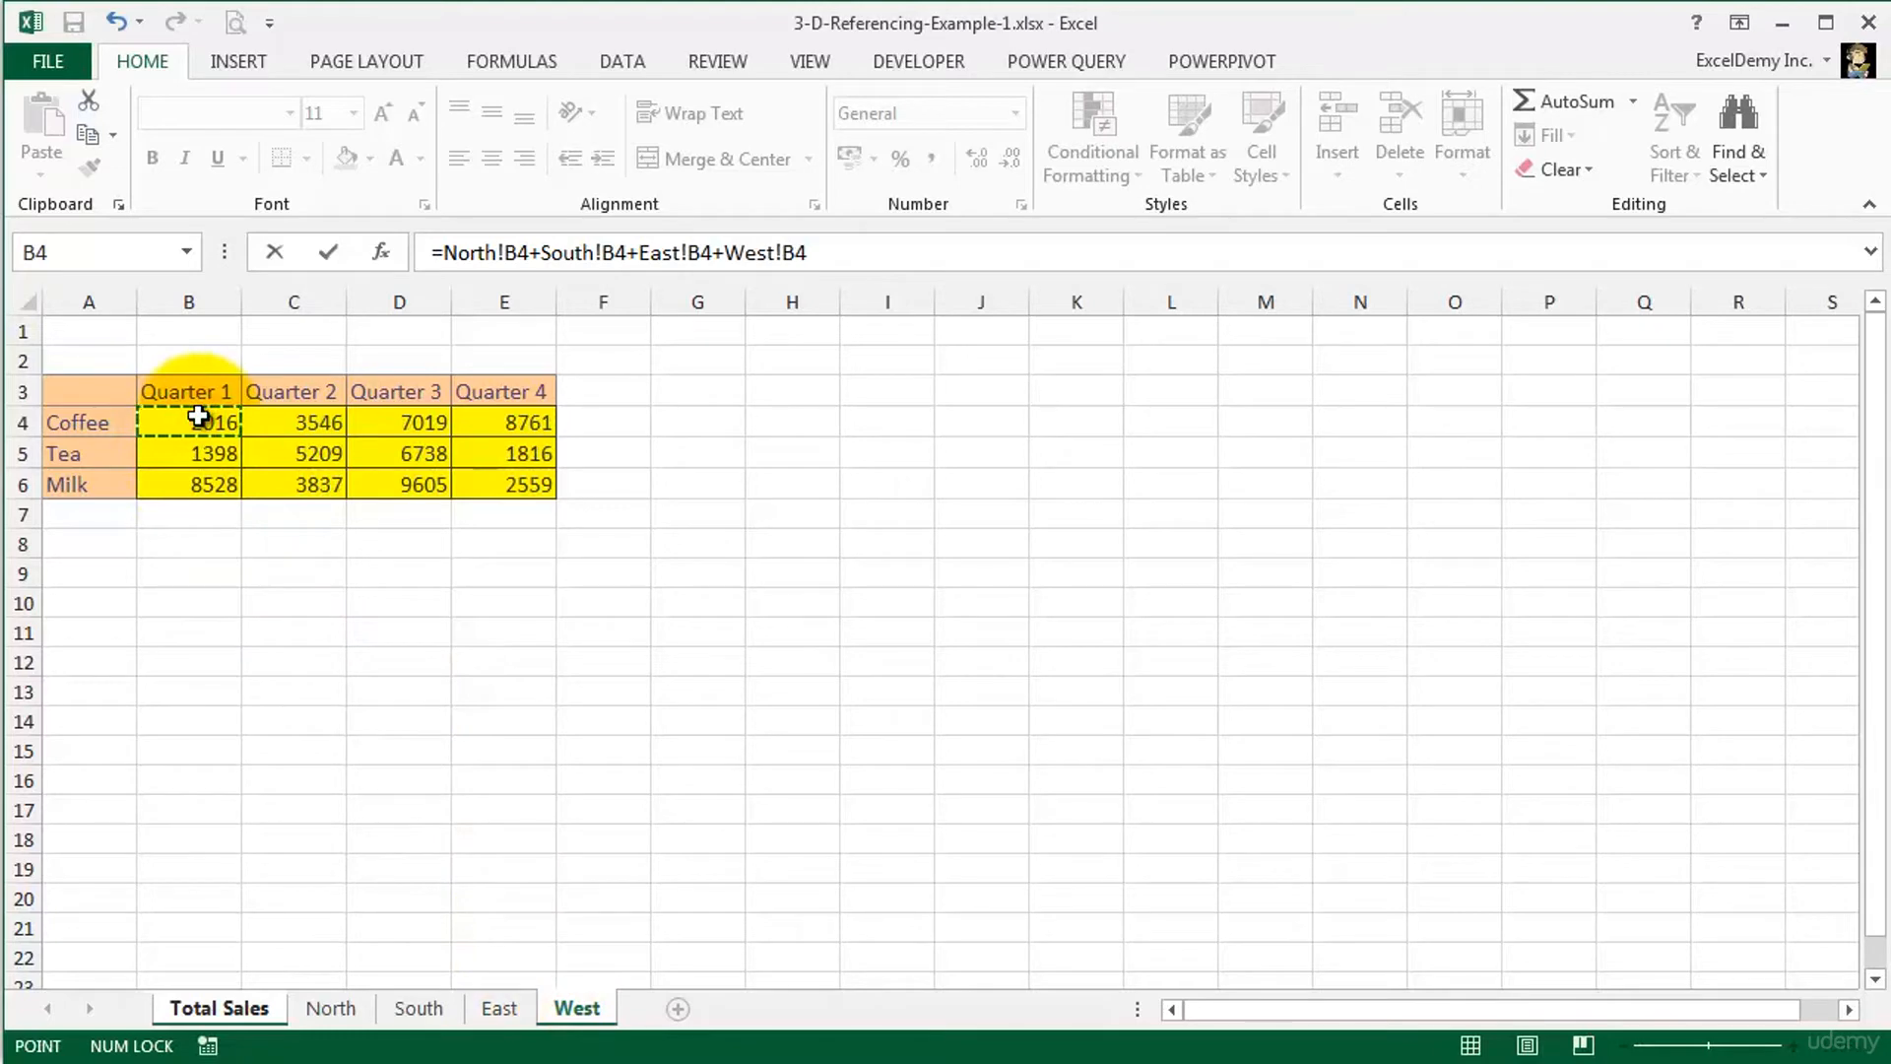
key("Return")
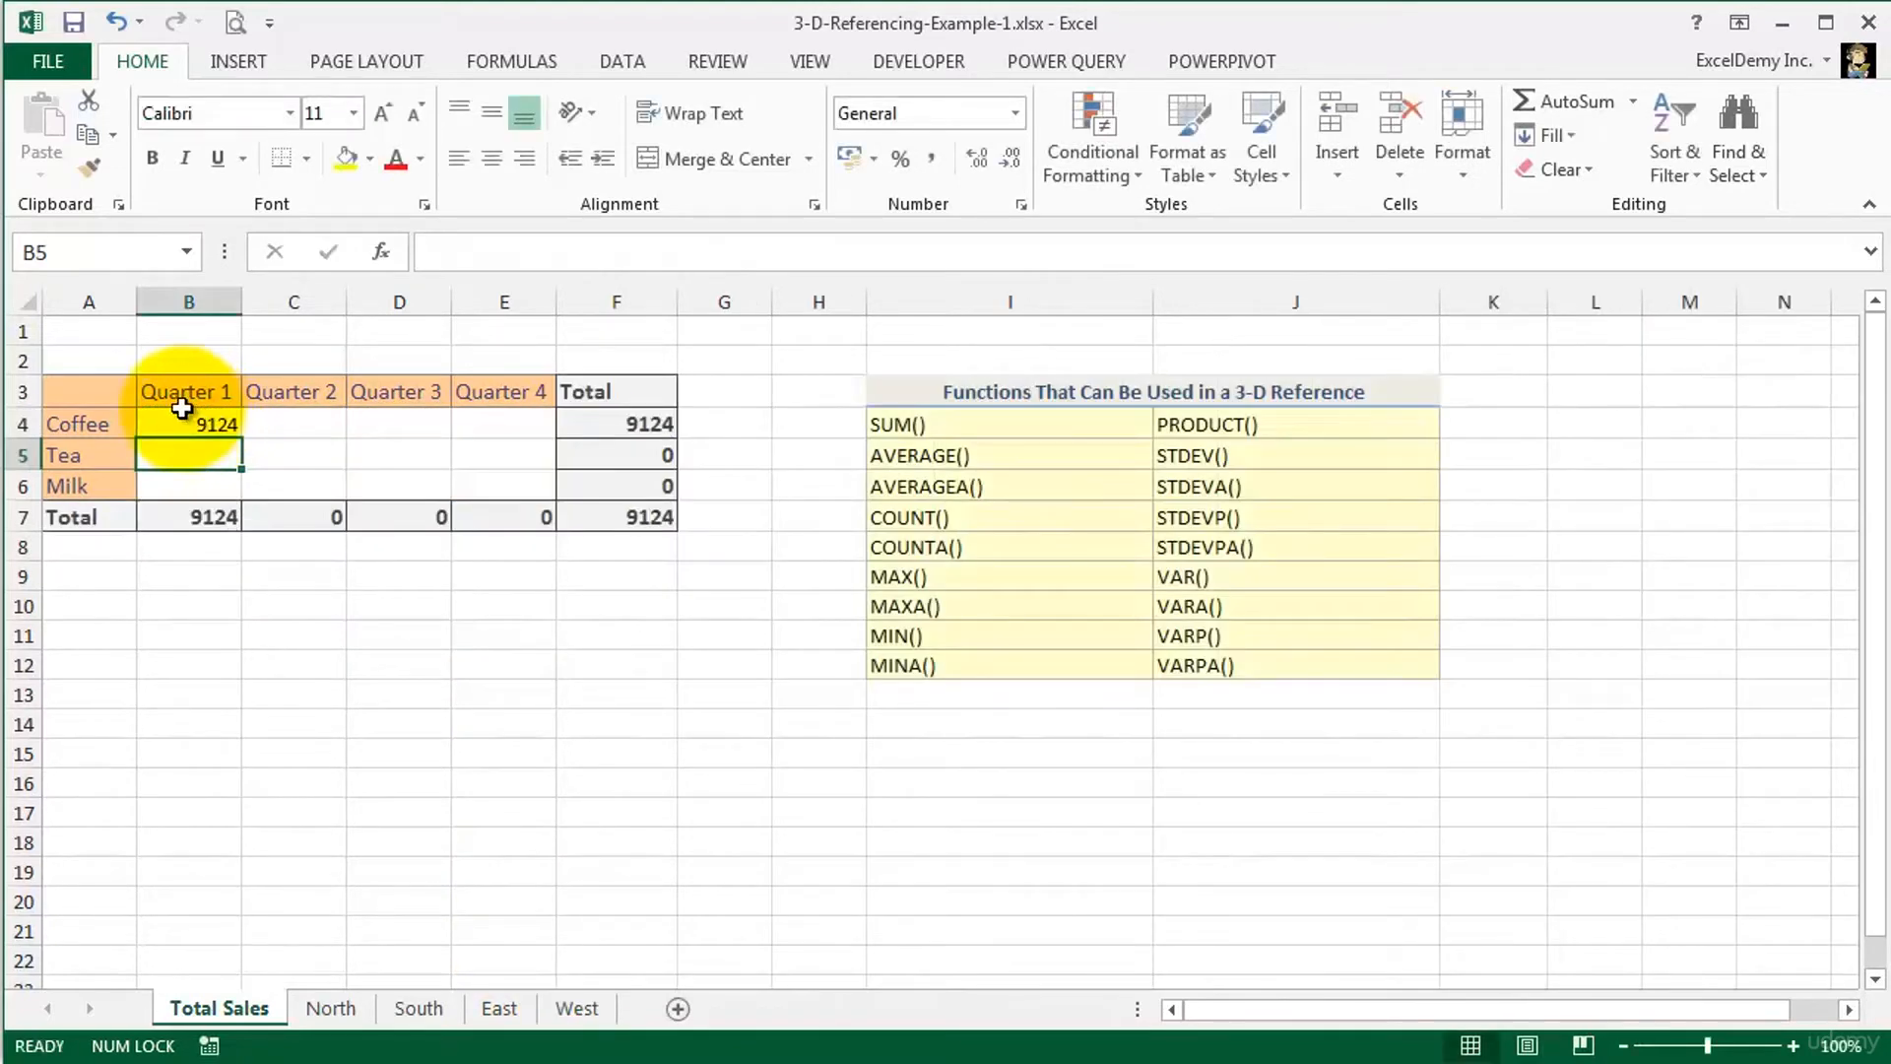
Extend the first reference in the B4 formula on Total Sales to the sheet range North:West!B4
left_click(198, 418)
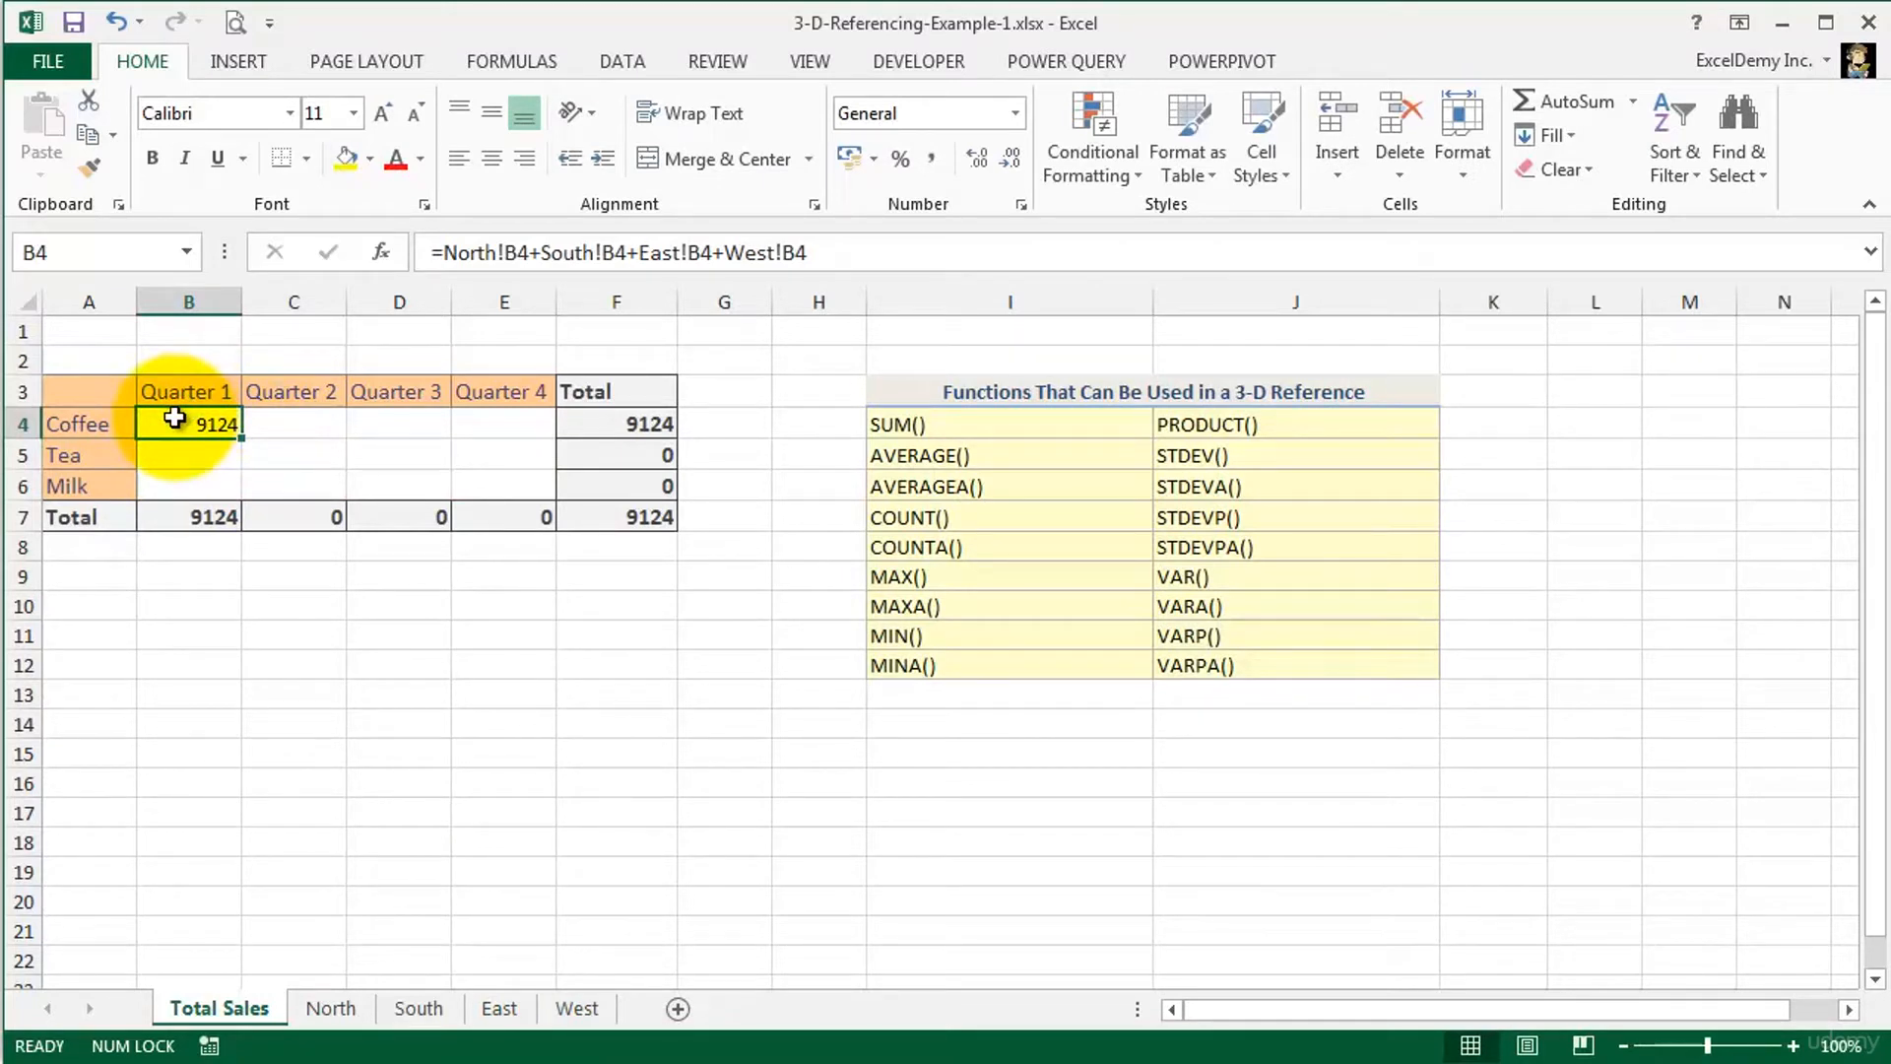
left_click(866, 255)
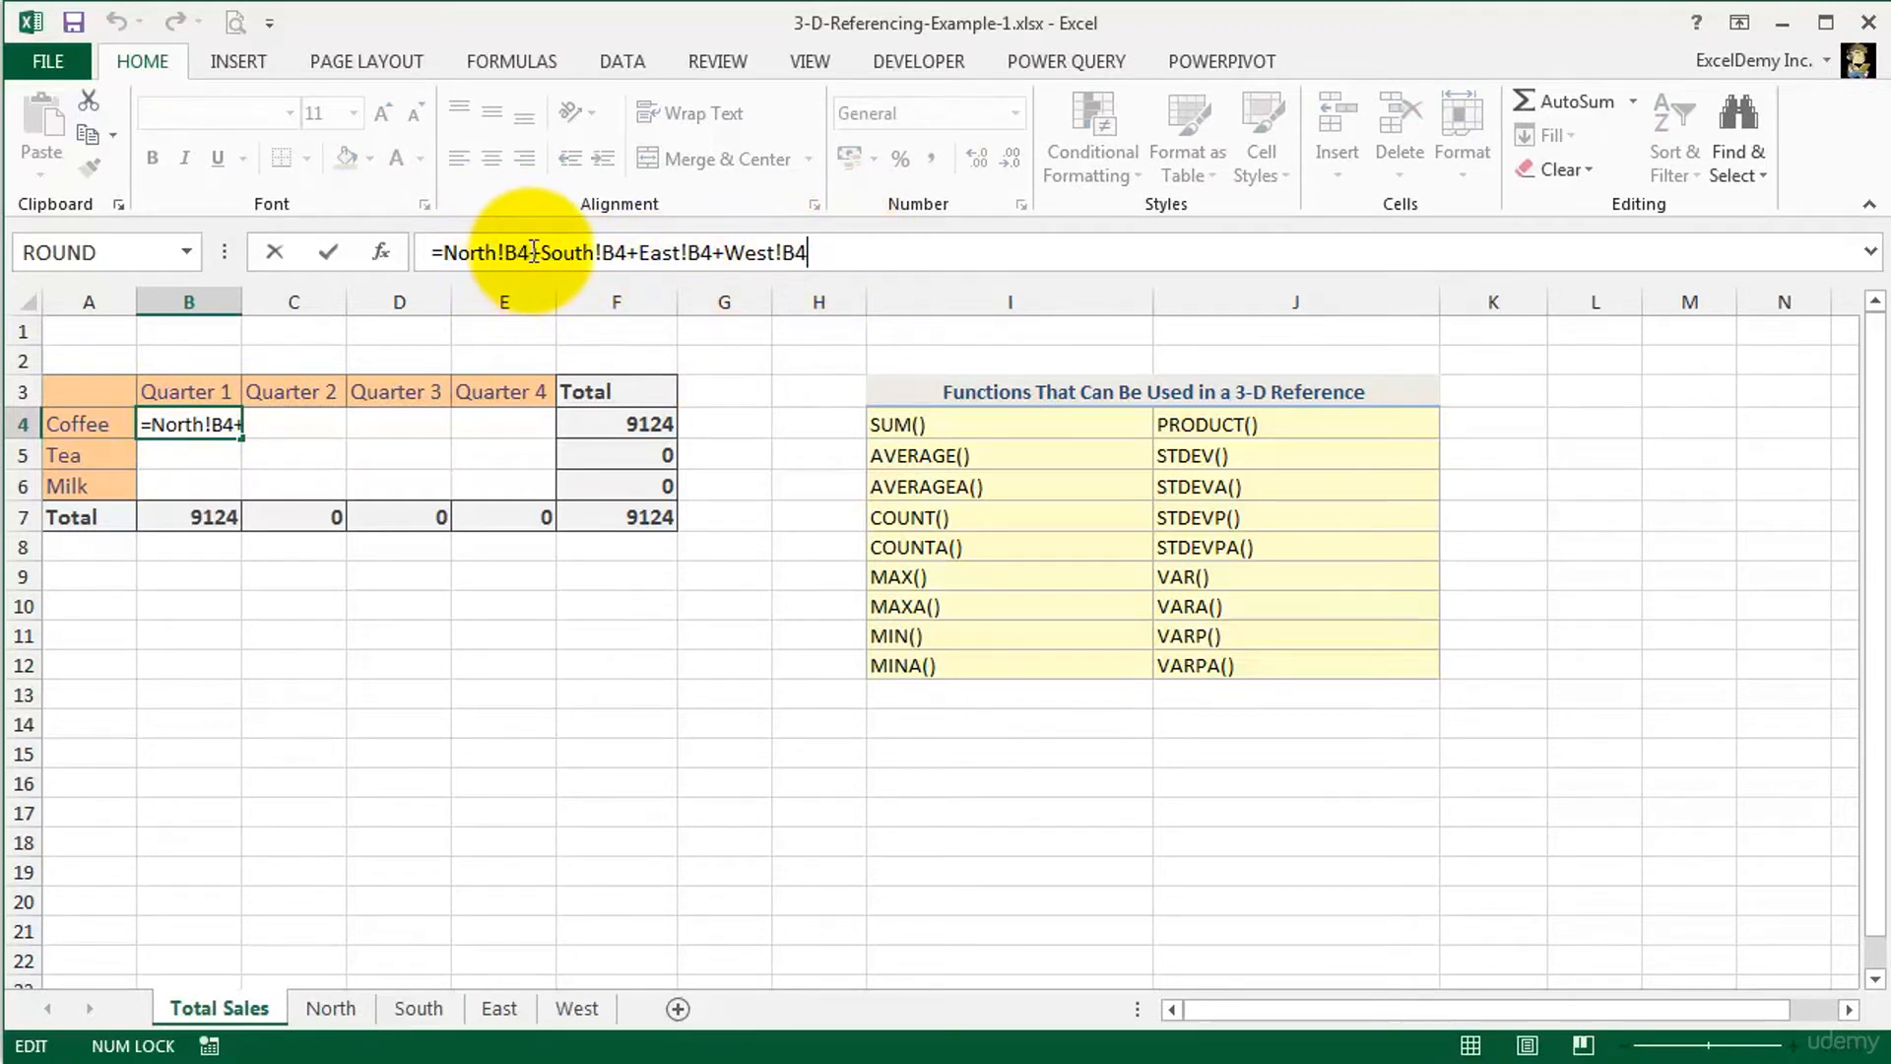
key("Home")
key("Right")
key("Right")
key("Right")
key("Right")
key("Right")
key("Right")
type(":West")
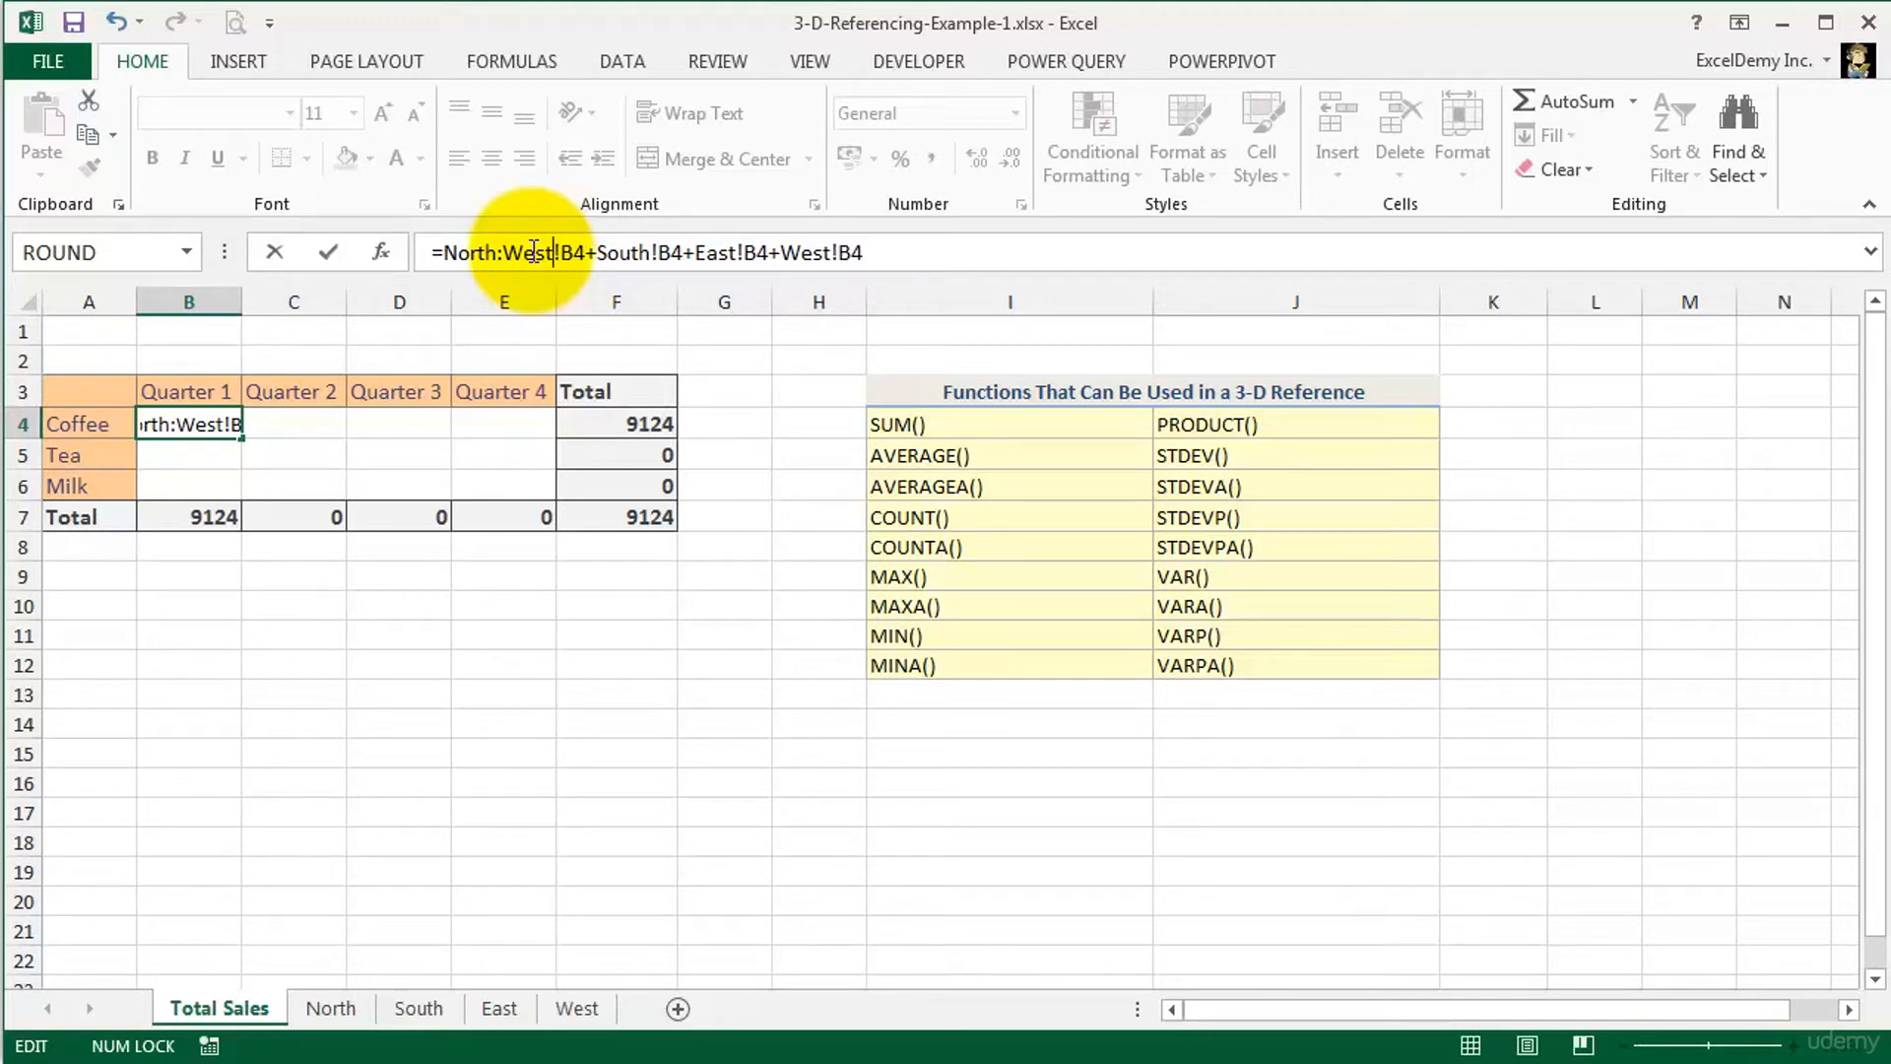
Remove the separate South, East and West terms from the B4 formula, leaving =North:West!B4
key("Right")
key("Right")
key("Right")
key("Delete")
key("Delete")
key("Delete")
key("Delete")
key("Delete")
key("Delete")
key("Delete")
key("Delete")
key("Delete")
key("Delete")
key("Delete")
key("Delete")
key("Delete")
key("Delete")
key("Delete")
key("Delete")
key("Delete")
key("Delete")
key("Delete")
key("Delete")
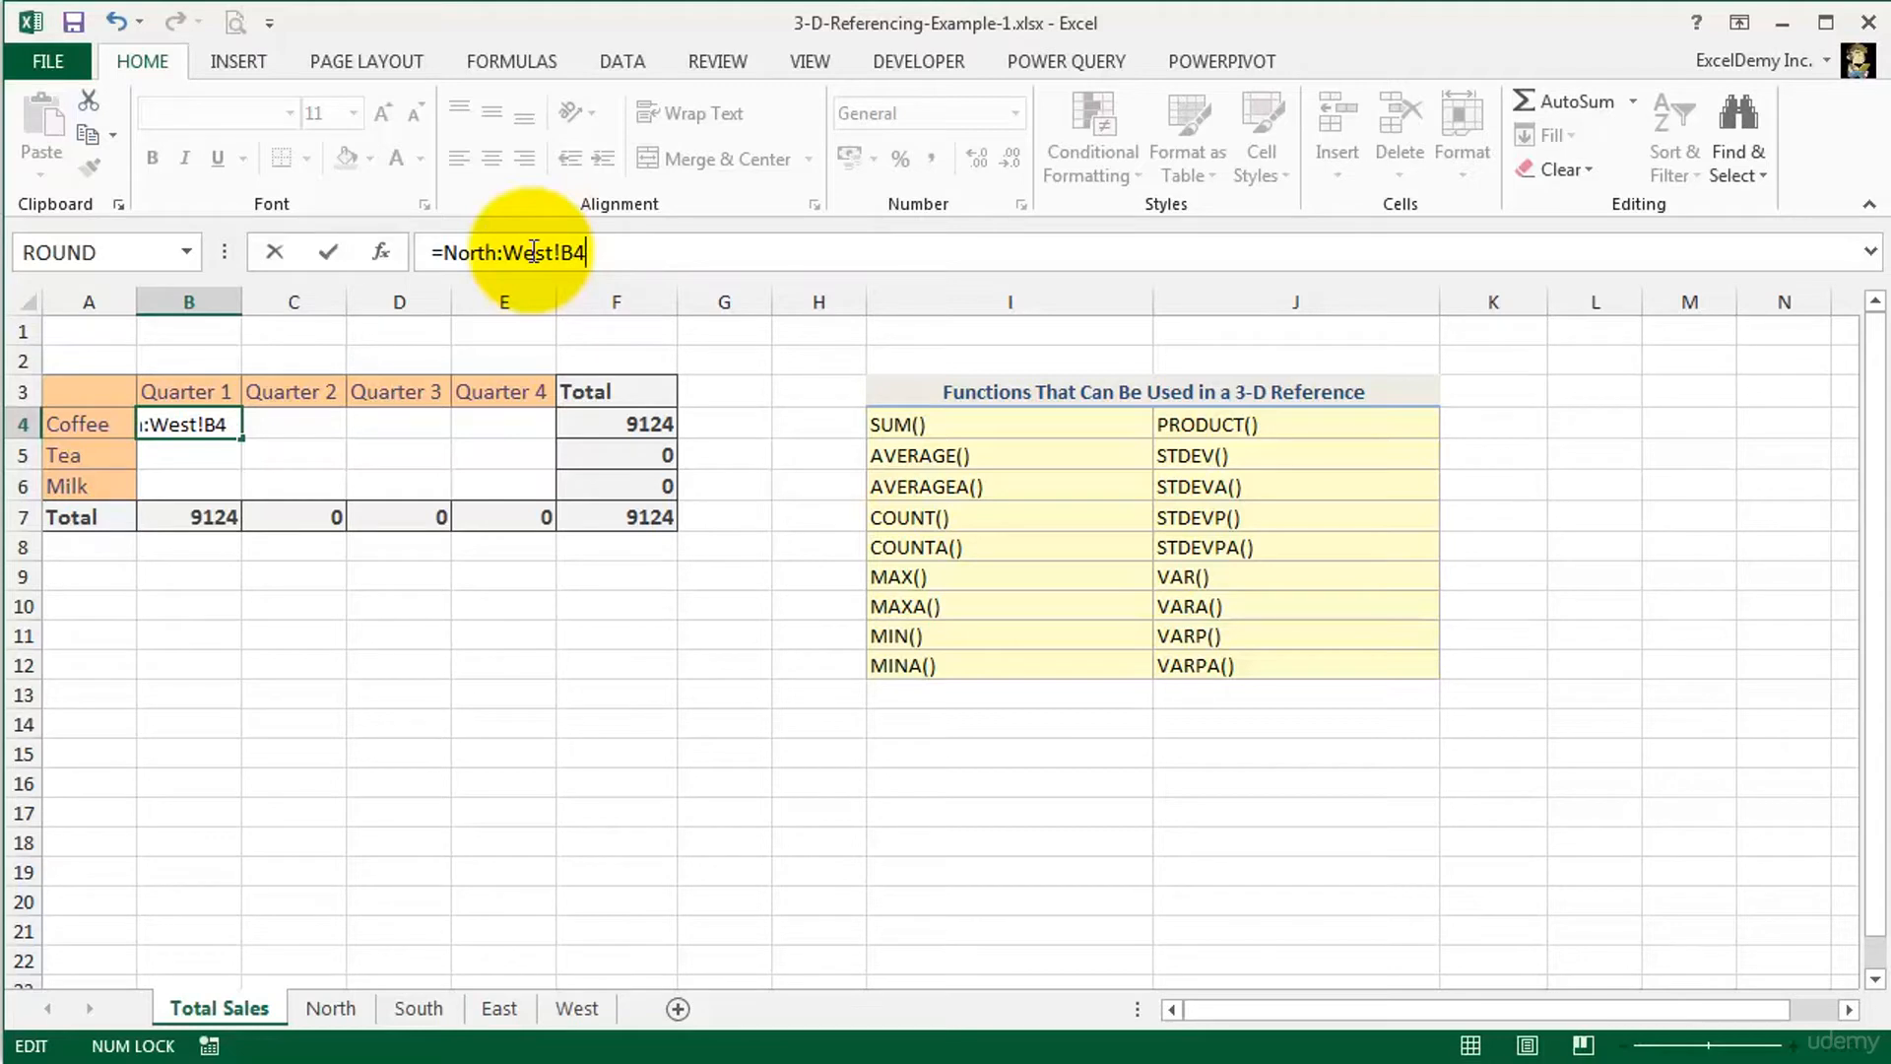
Wrap the reference in a SUM function so B4 contains =SUM(North:West!B4), and review the stored formula
key("Left")
key("Left")
key("Left")
key("Left")
key("Left")
key("Left")
key("Left")
key("Left")
key("Left")
key("Left")
key("Left")
key("Left")
key("Left")
type("sum(")
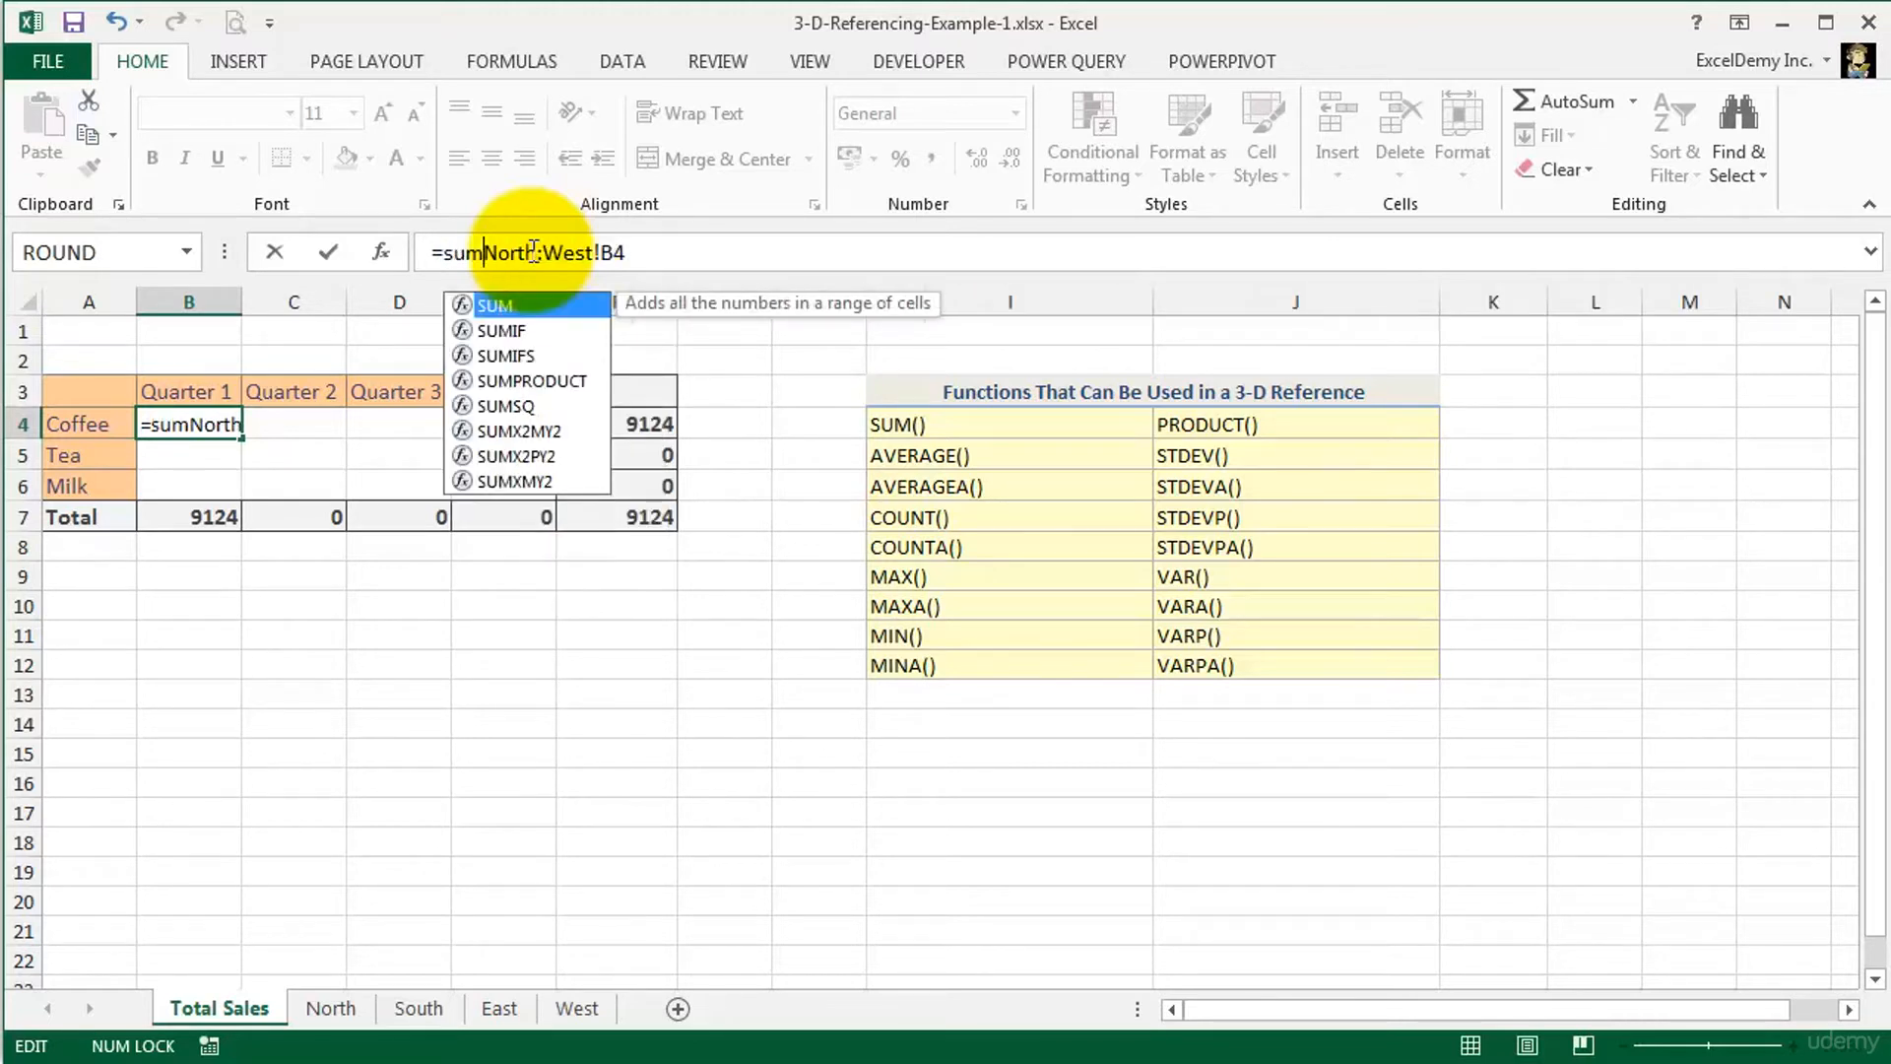
key("End")
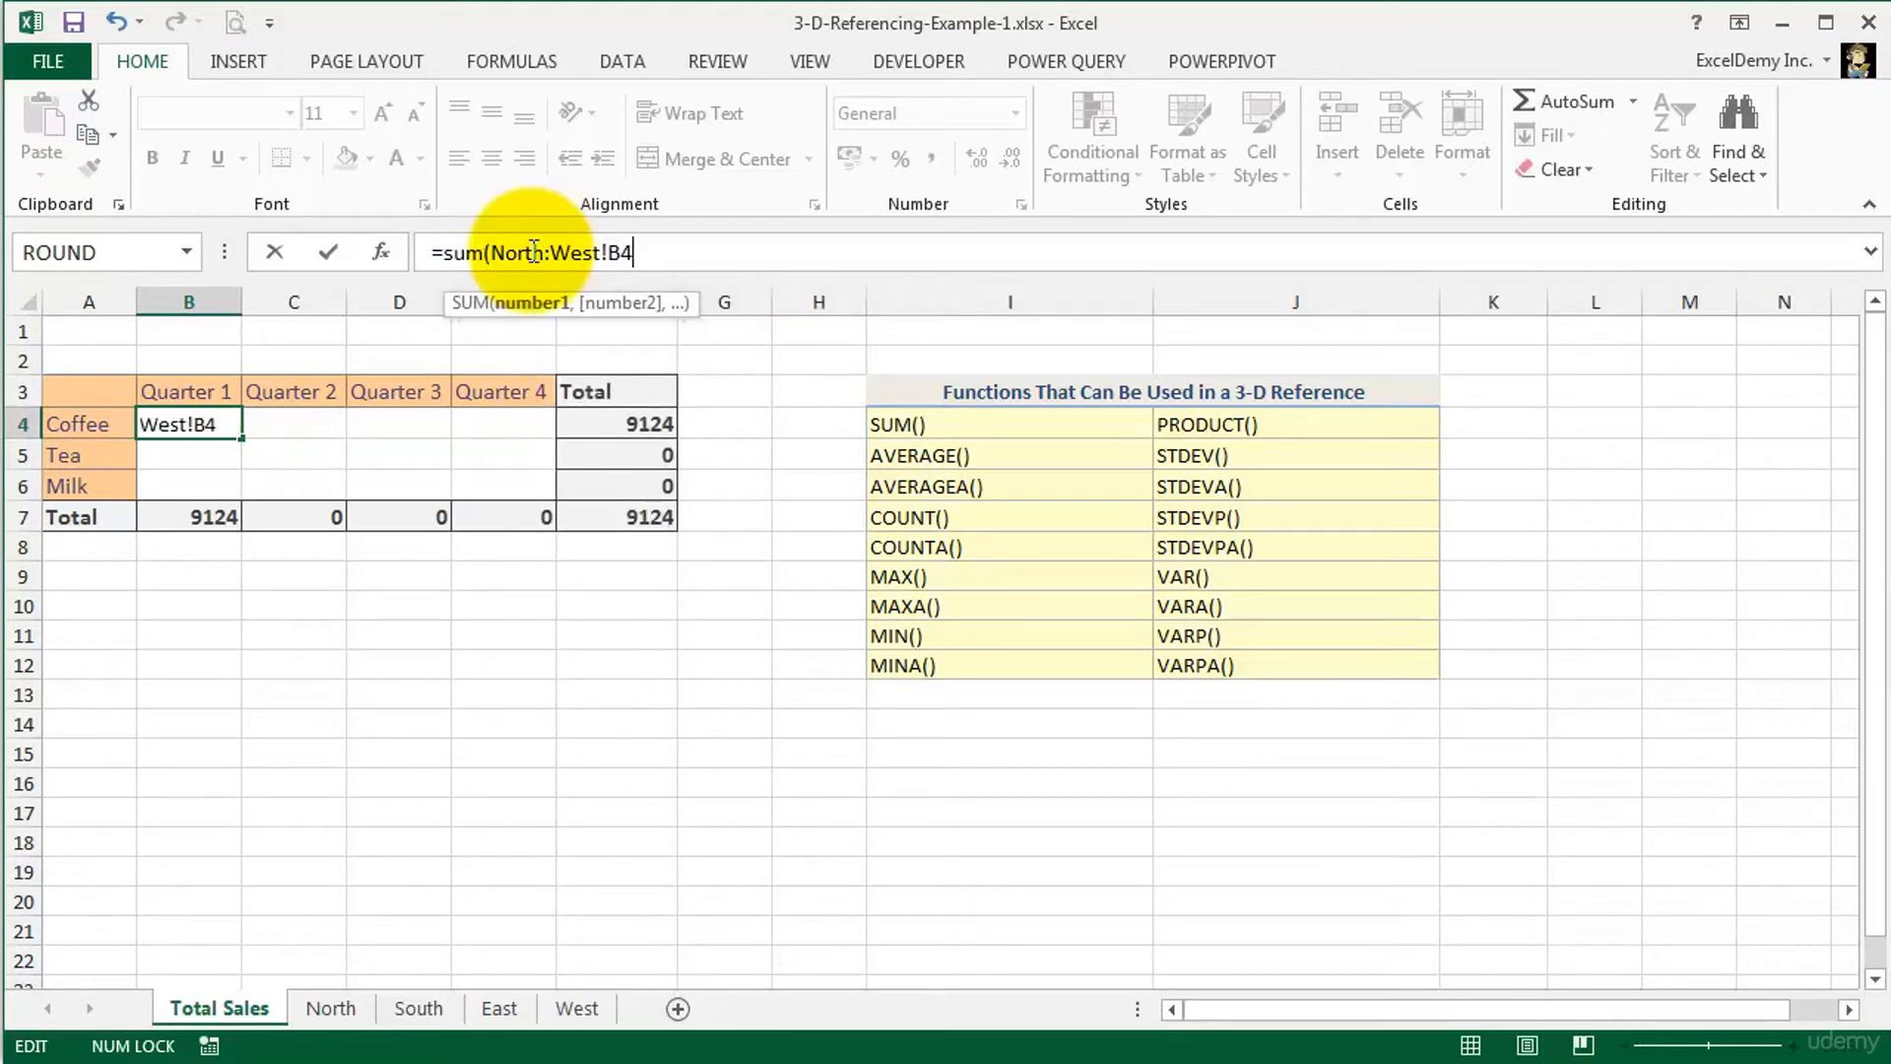
type(")")
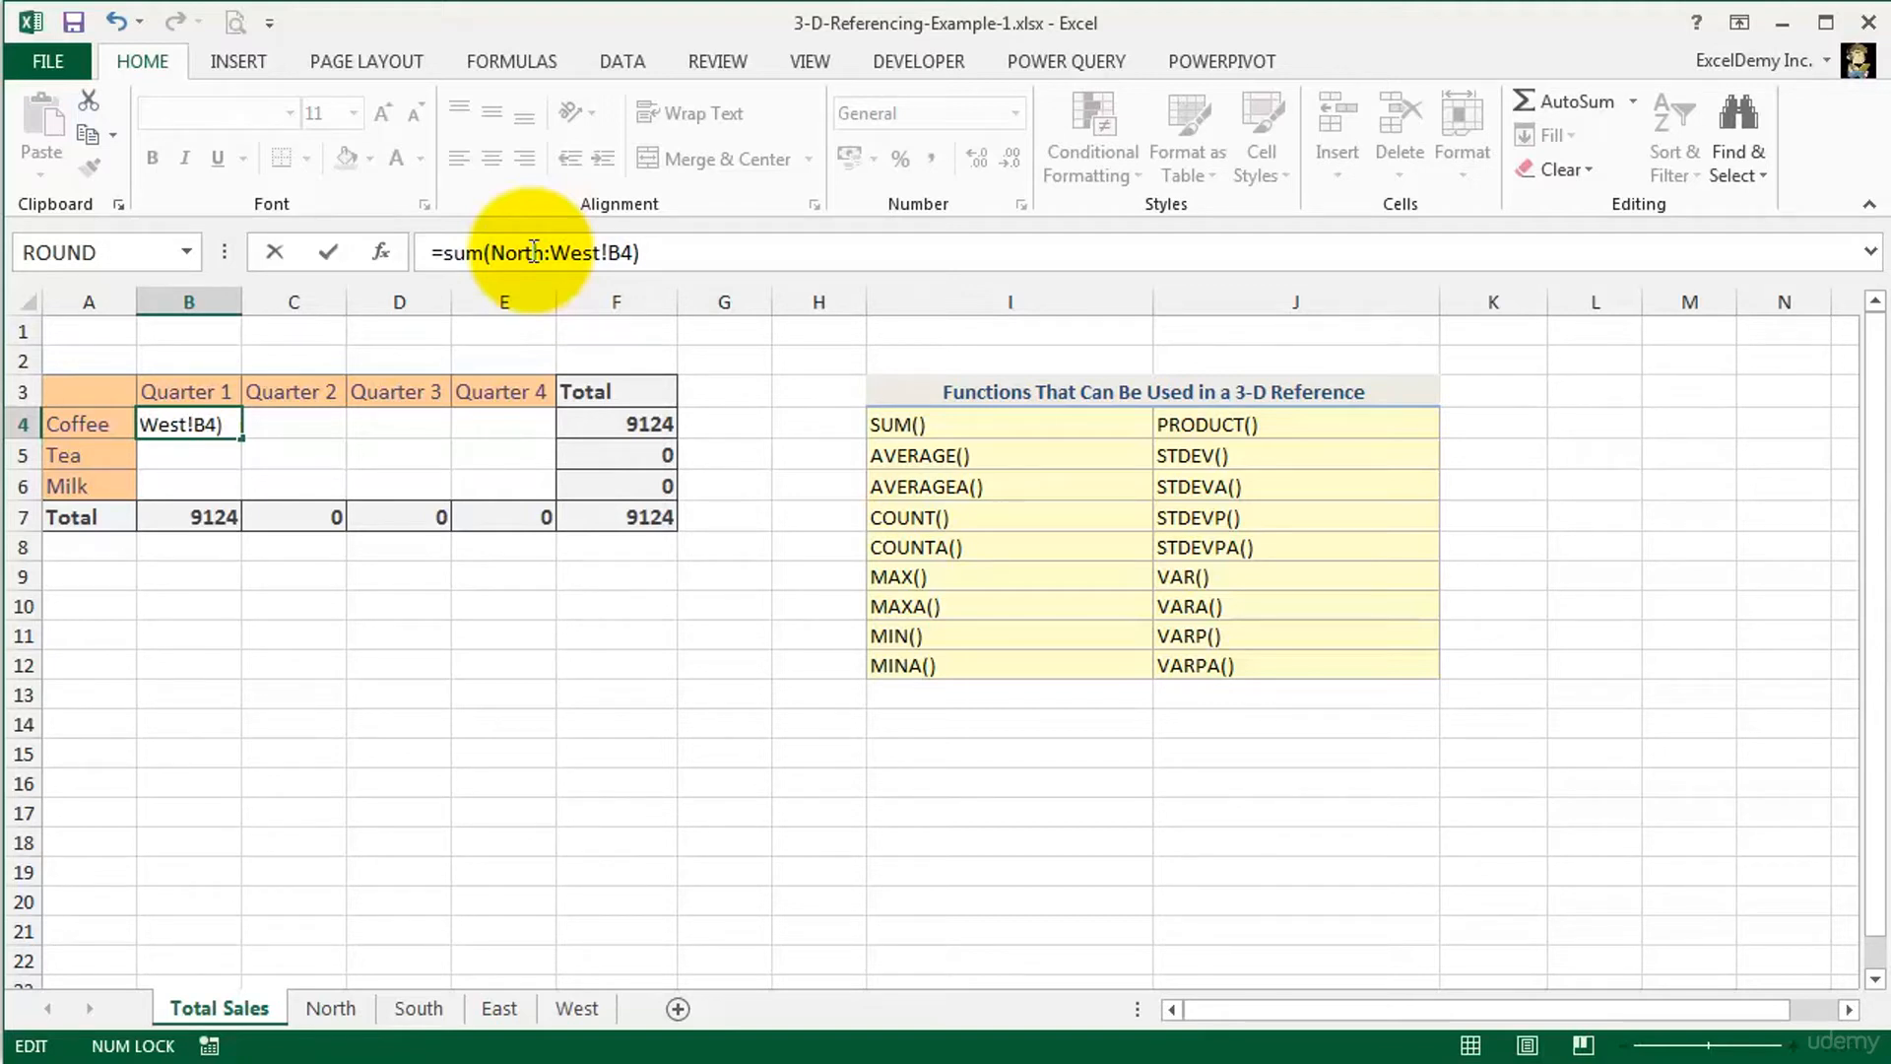
key("Return")
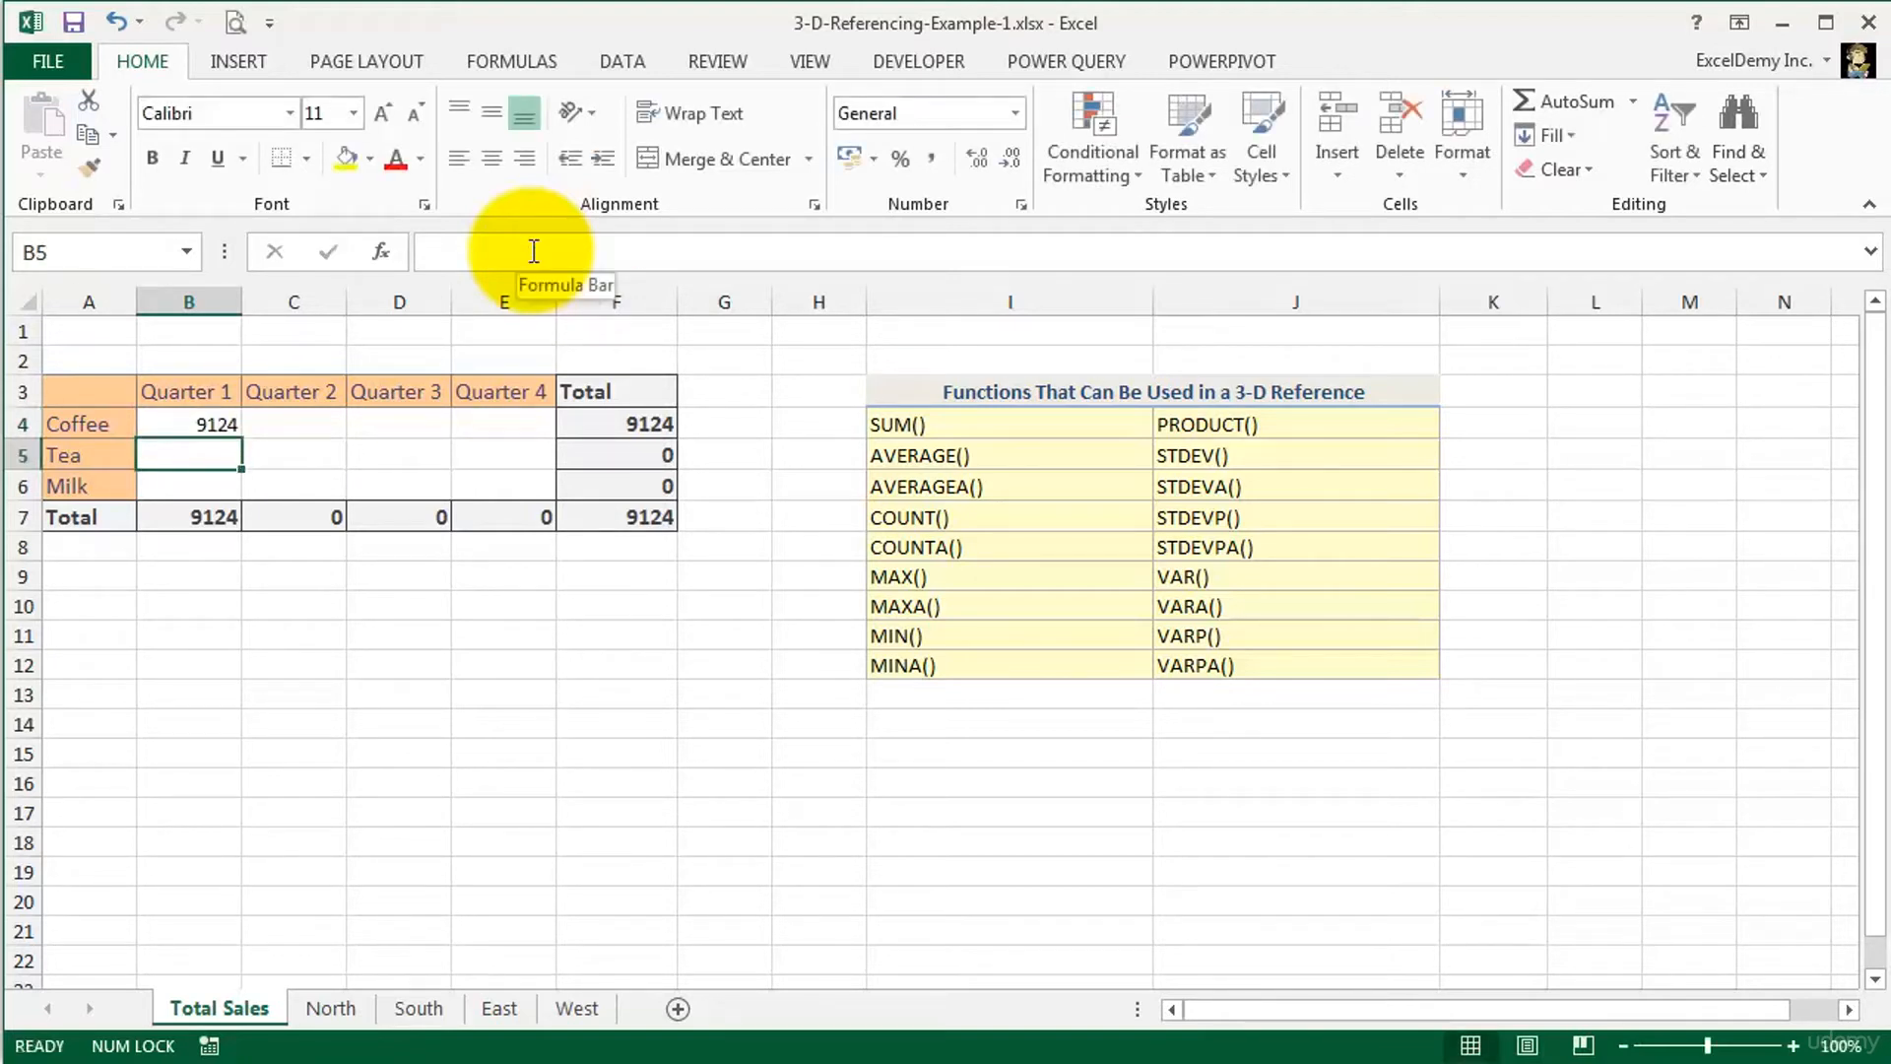
left_click(169, 418)
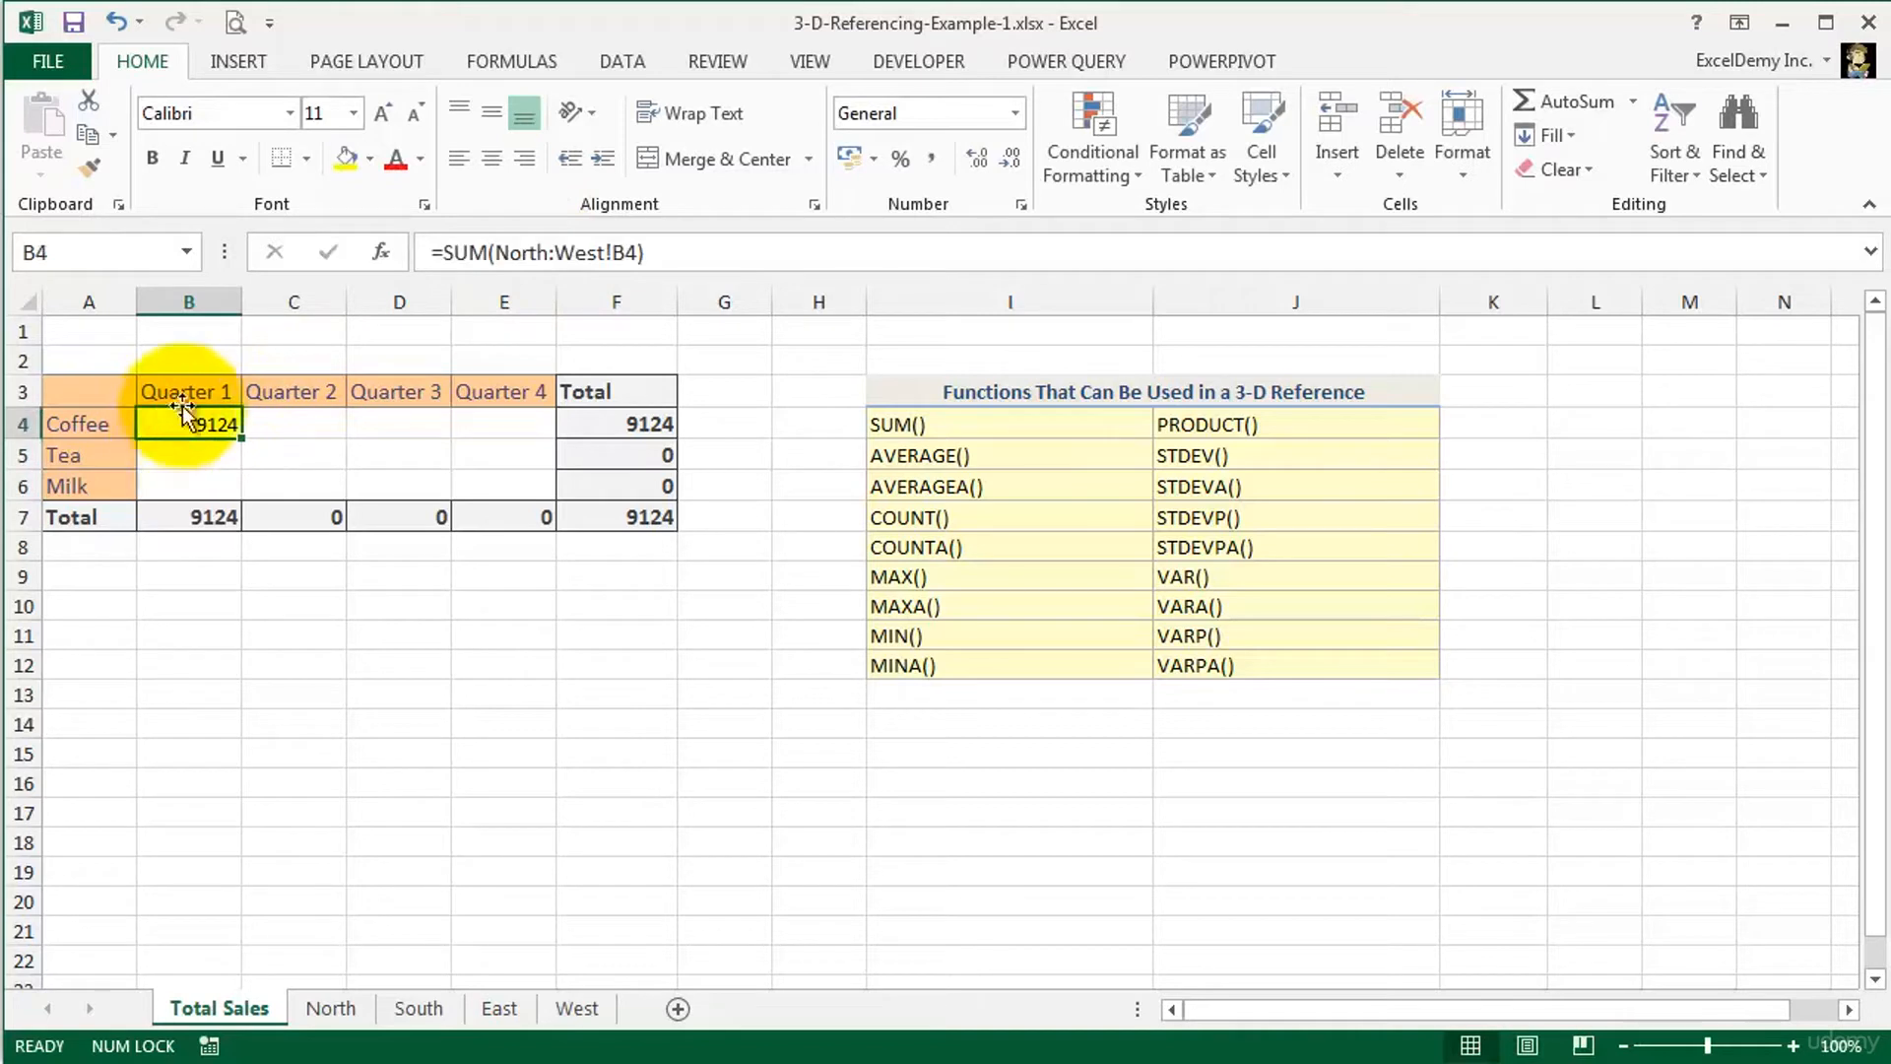
In cell B5 of Total Sales, sum B5 across the North to West sheets with =SUM('North:West'!B5), picking the sheets and cell as references
left_click(169, 456)
type("=sum(")
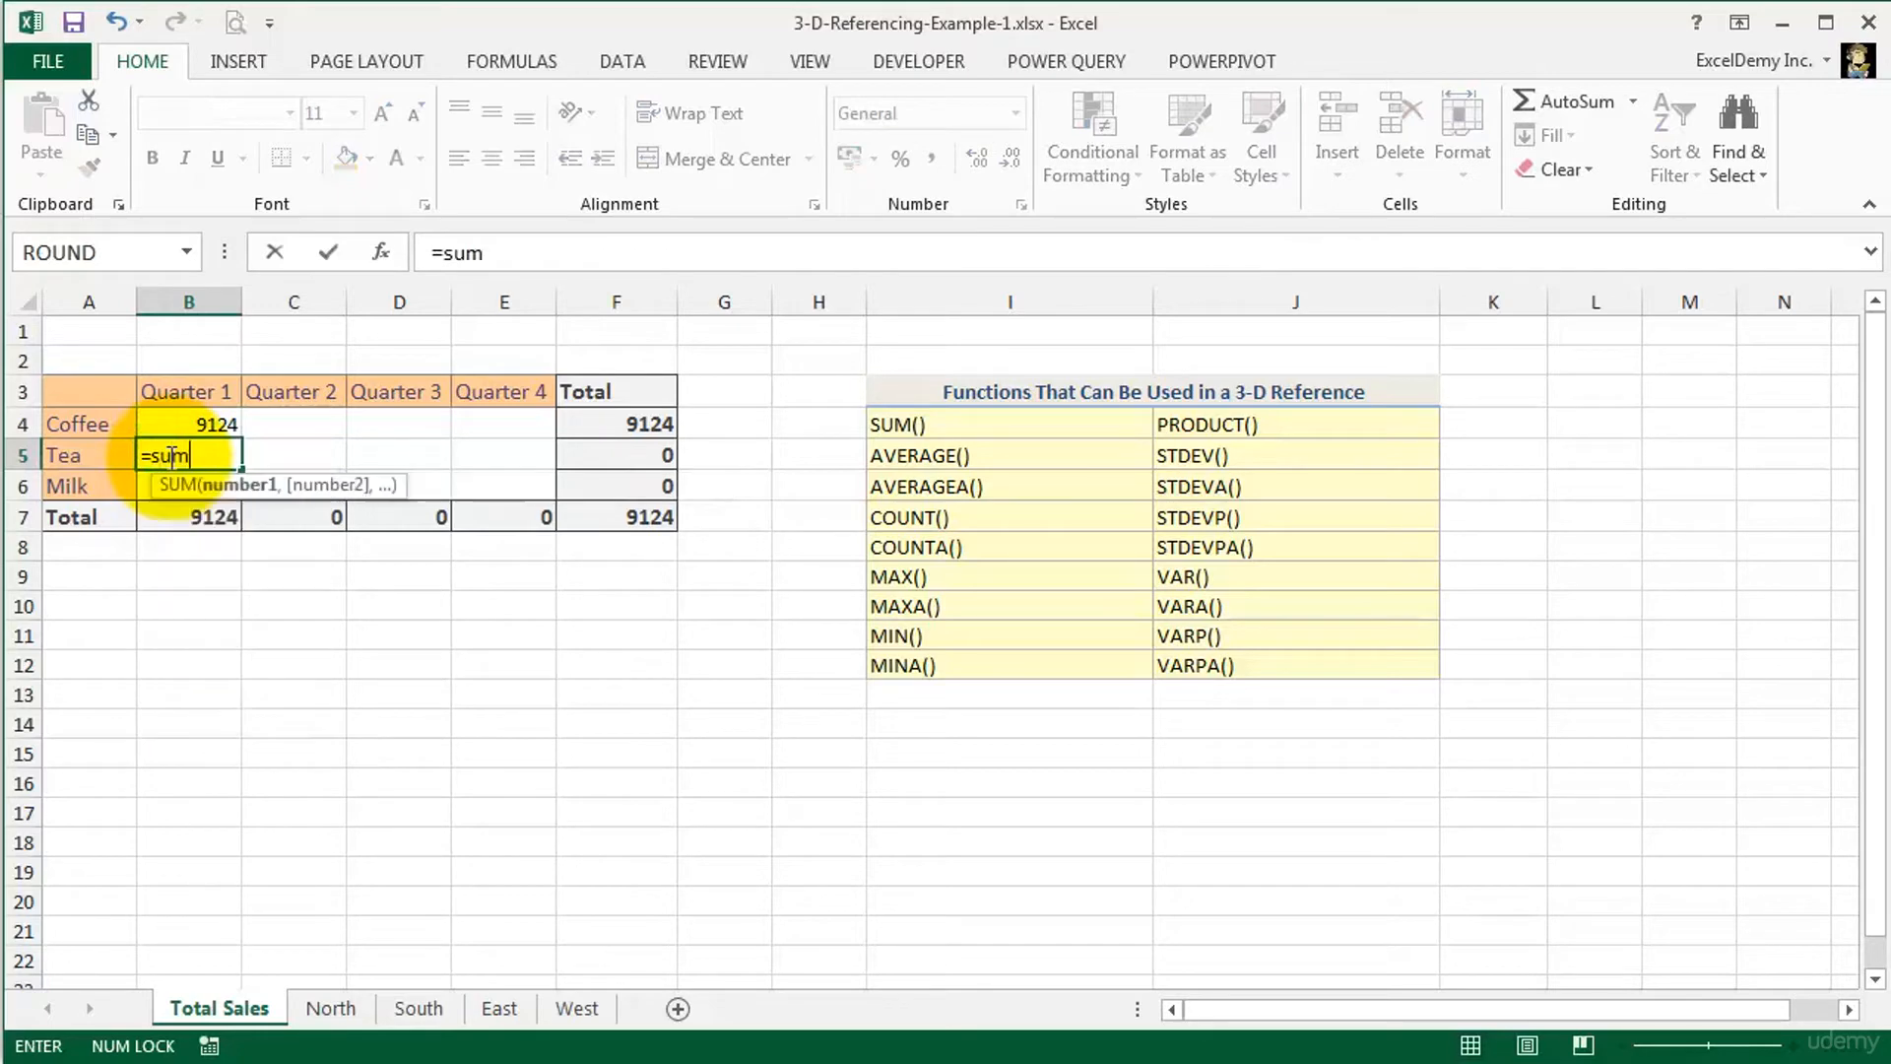
left_click(333, 1005)
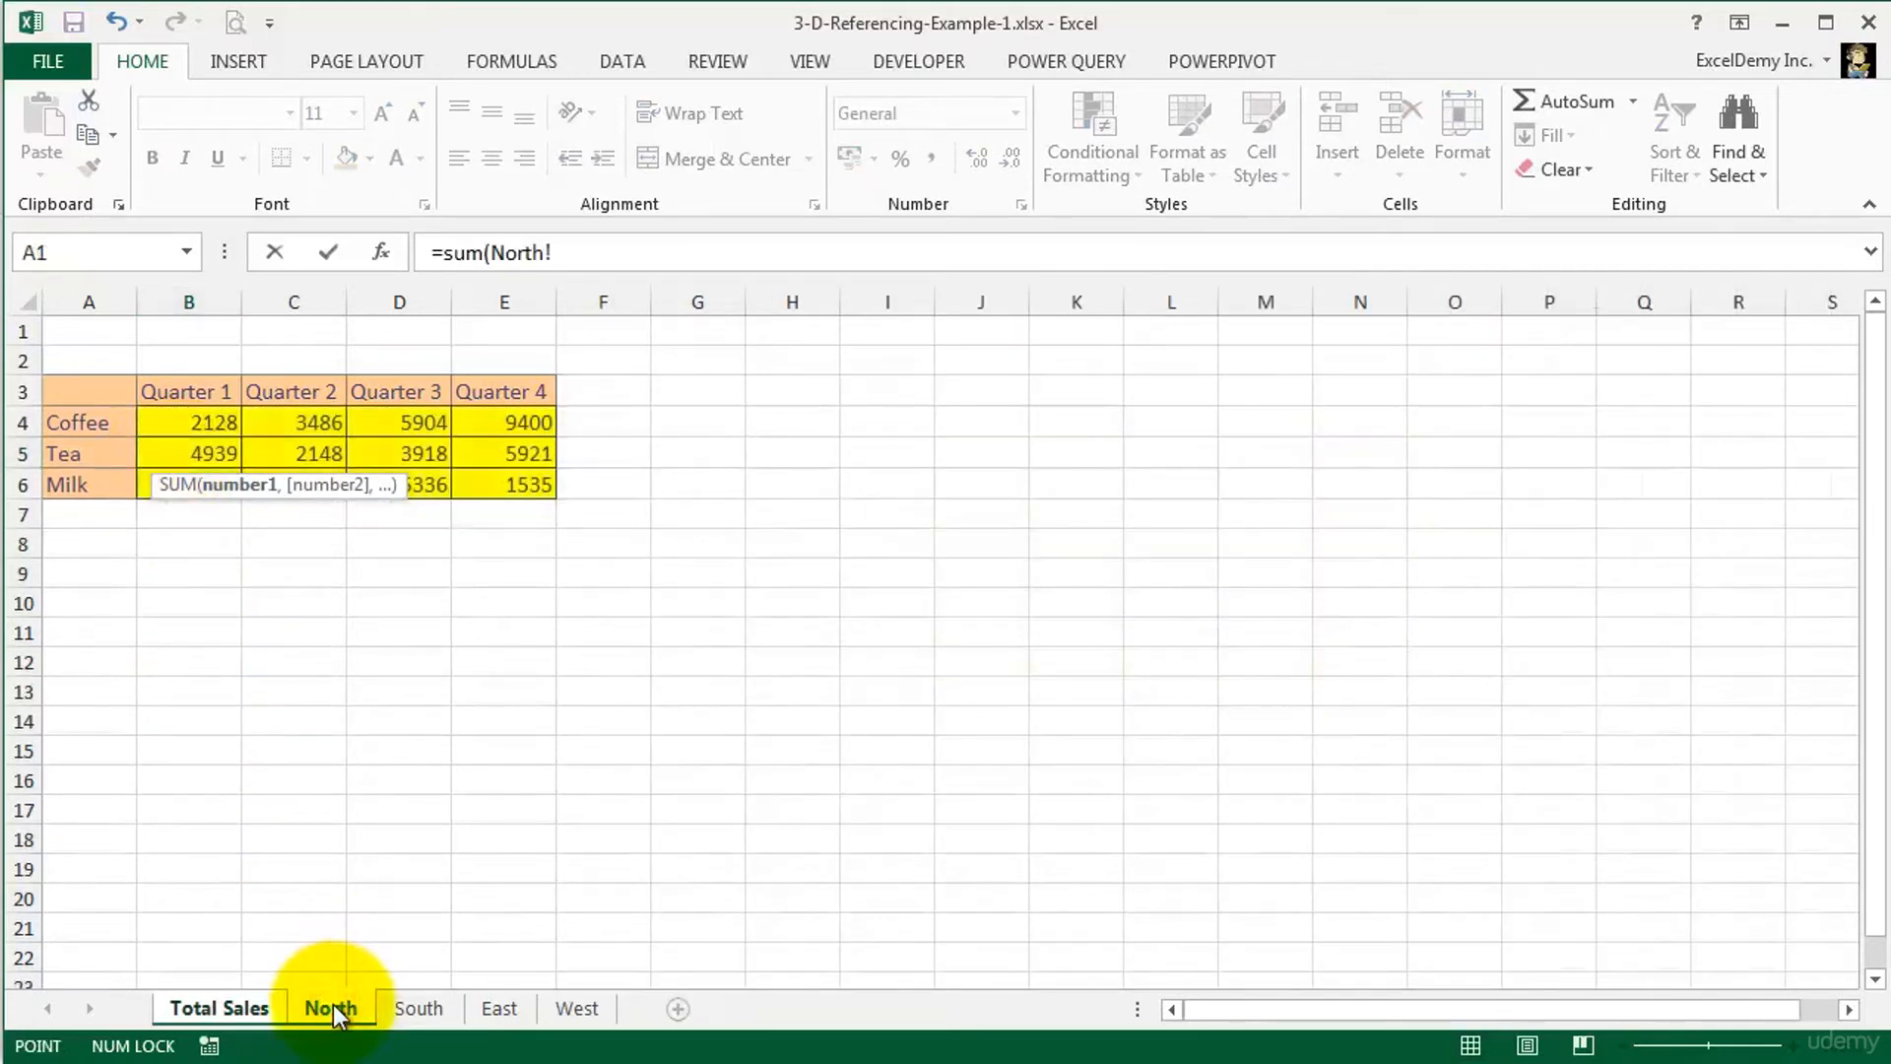
left_click(599, 997, "shift")
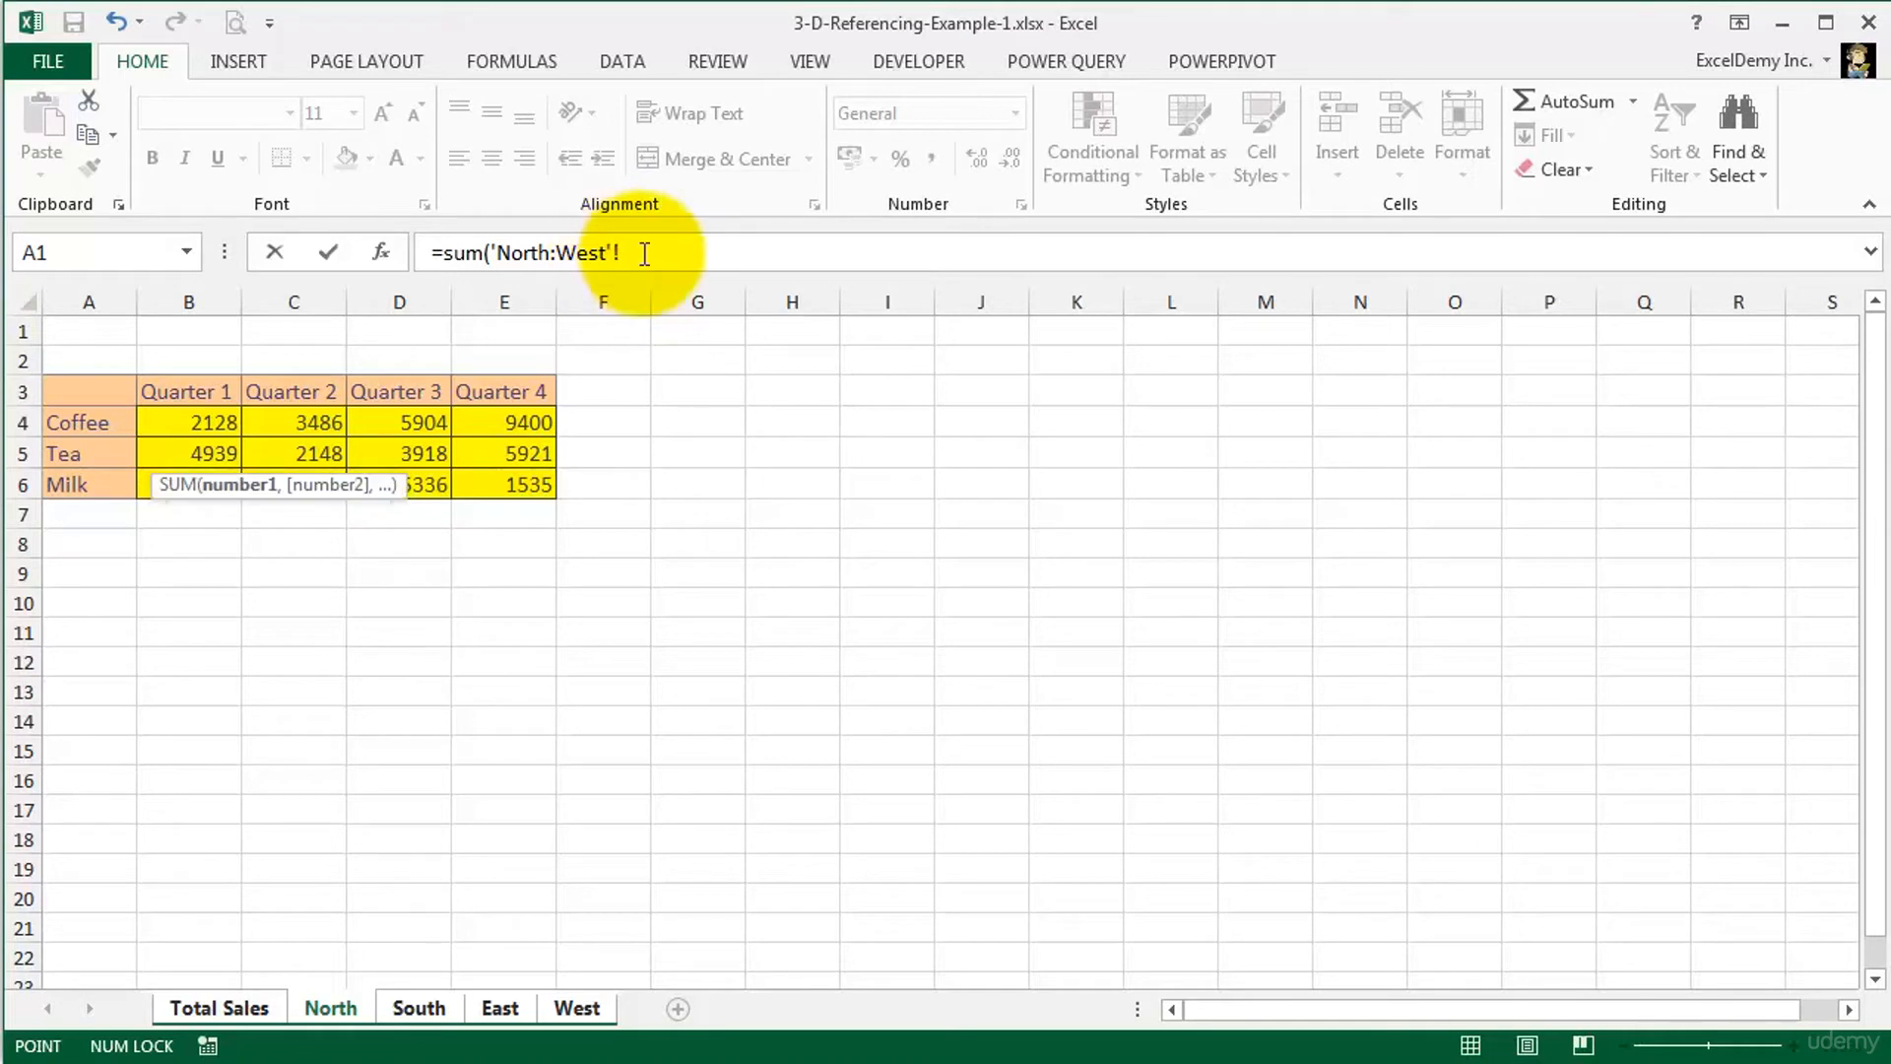
left_click(173, 450)
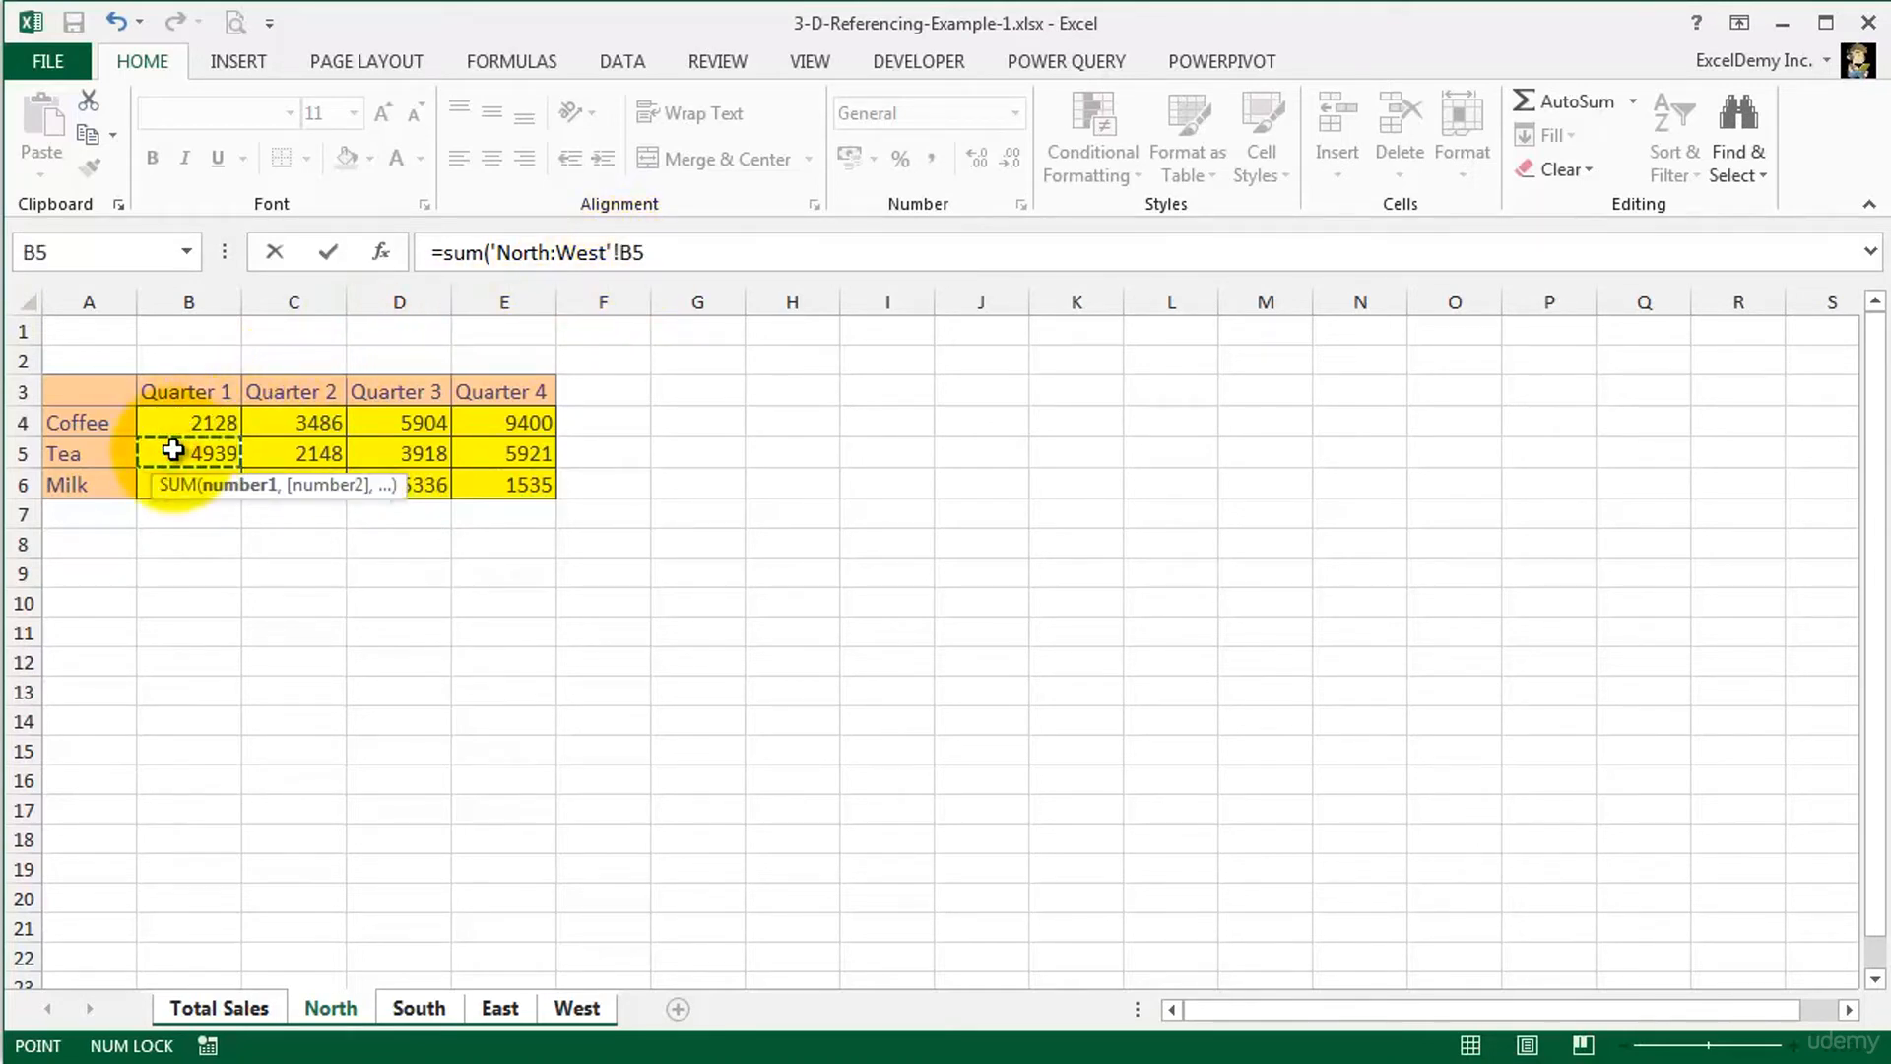
key("Return")
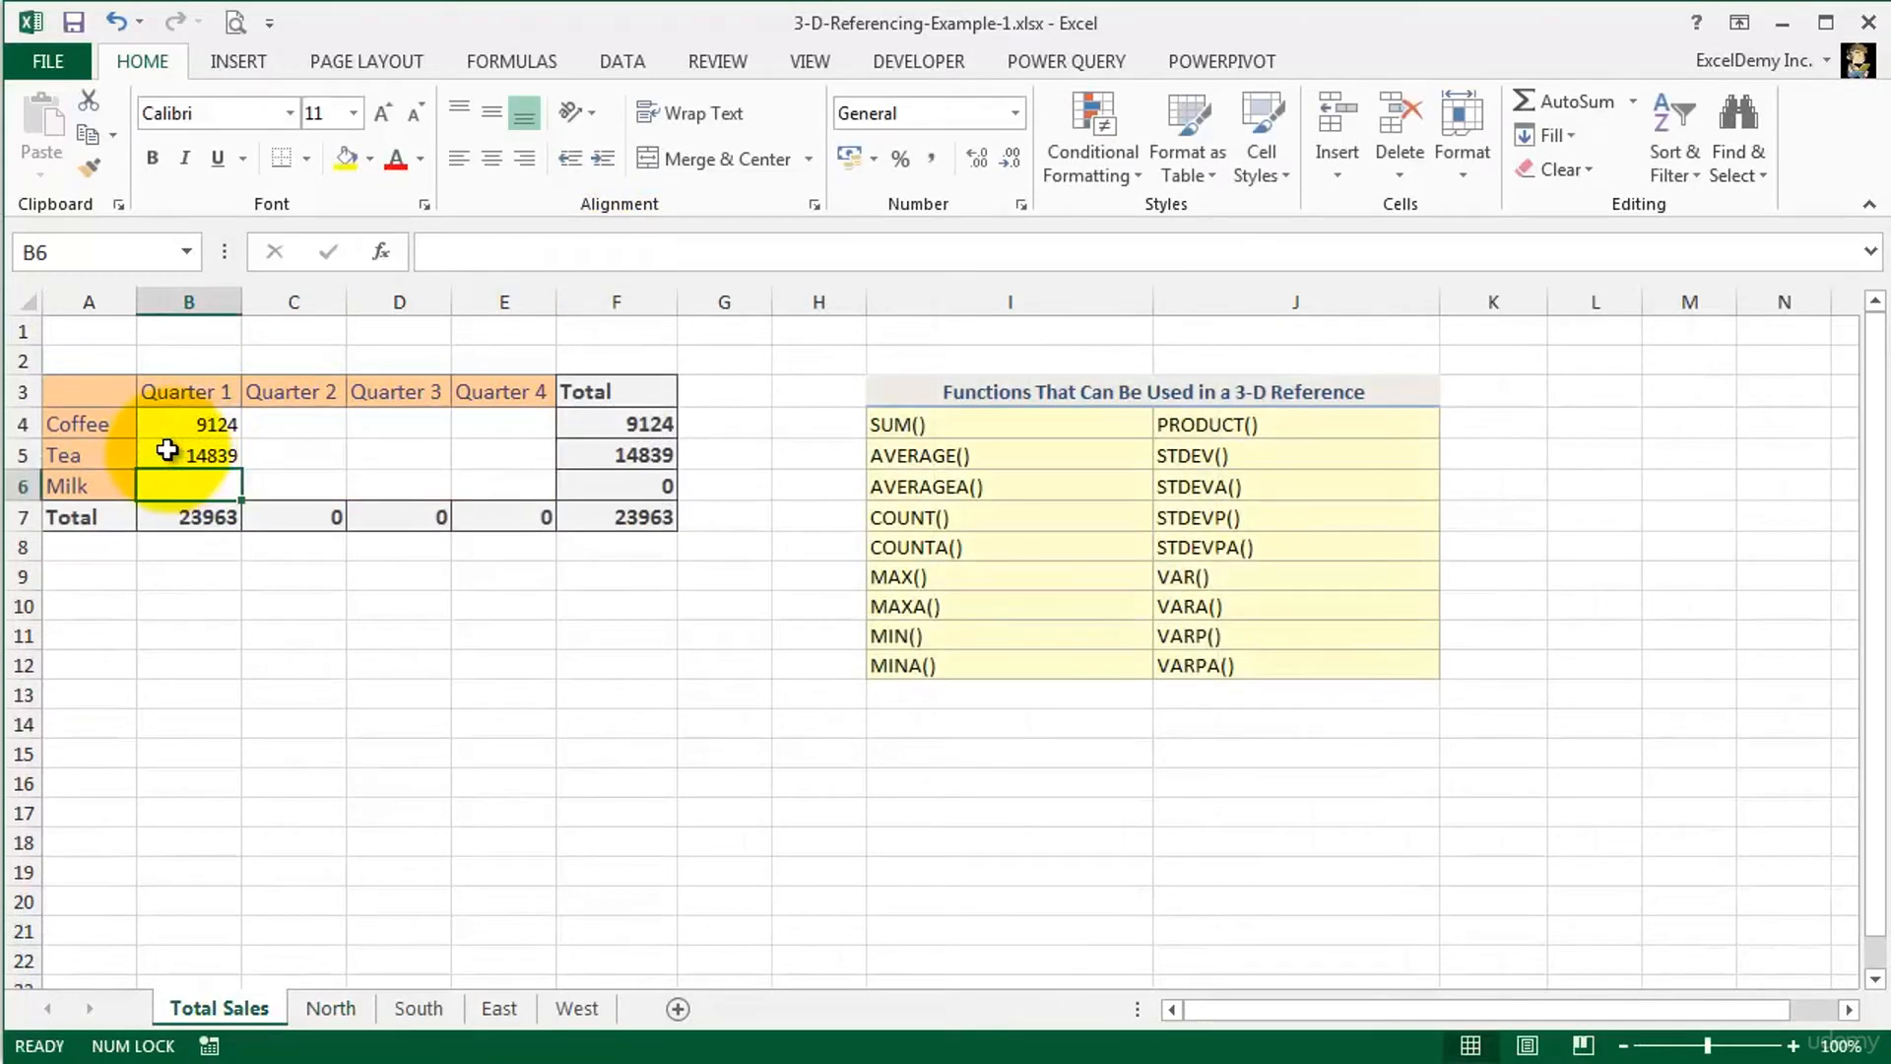
Check the stored formulas in B5 and B4 of Total Sales, and fill the B4 formula through B4:E6
left_click(168, 451)
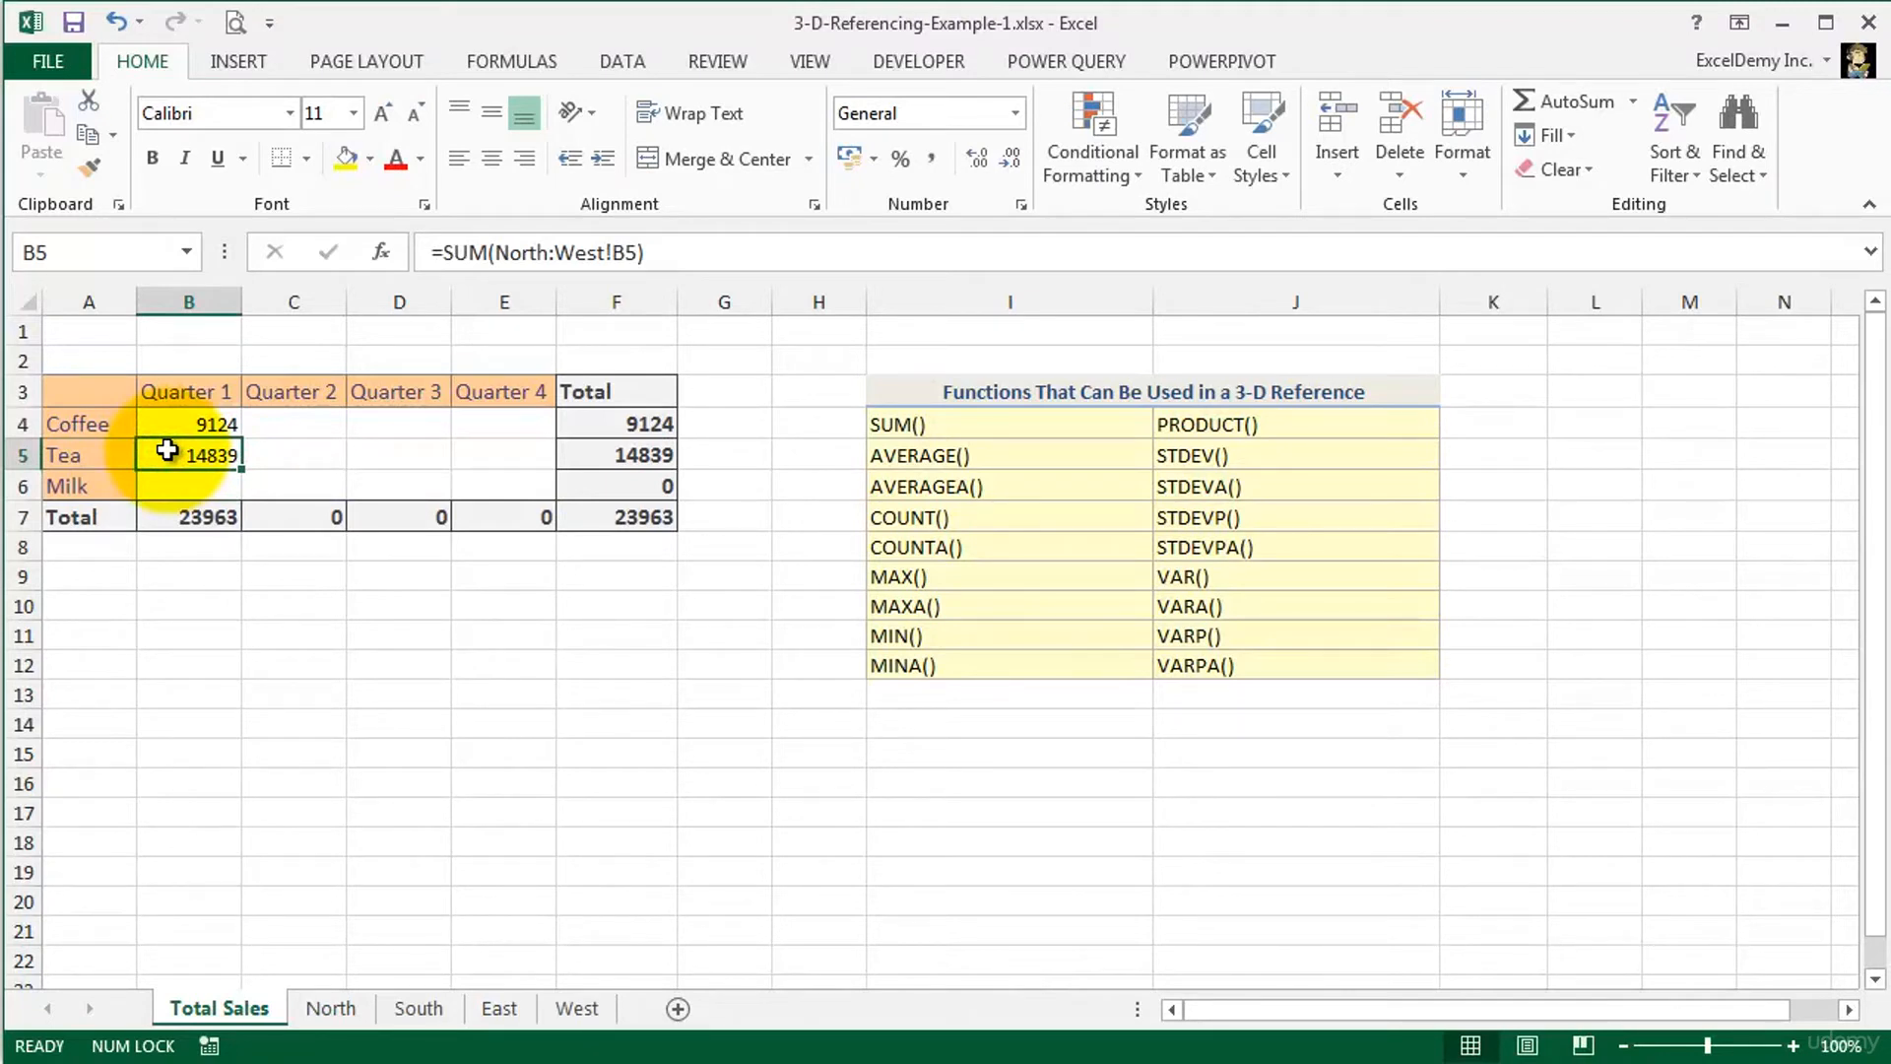
left_click(167, 424)
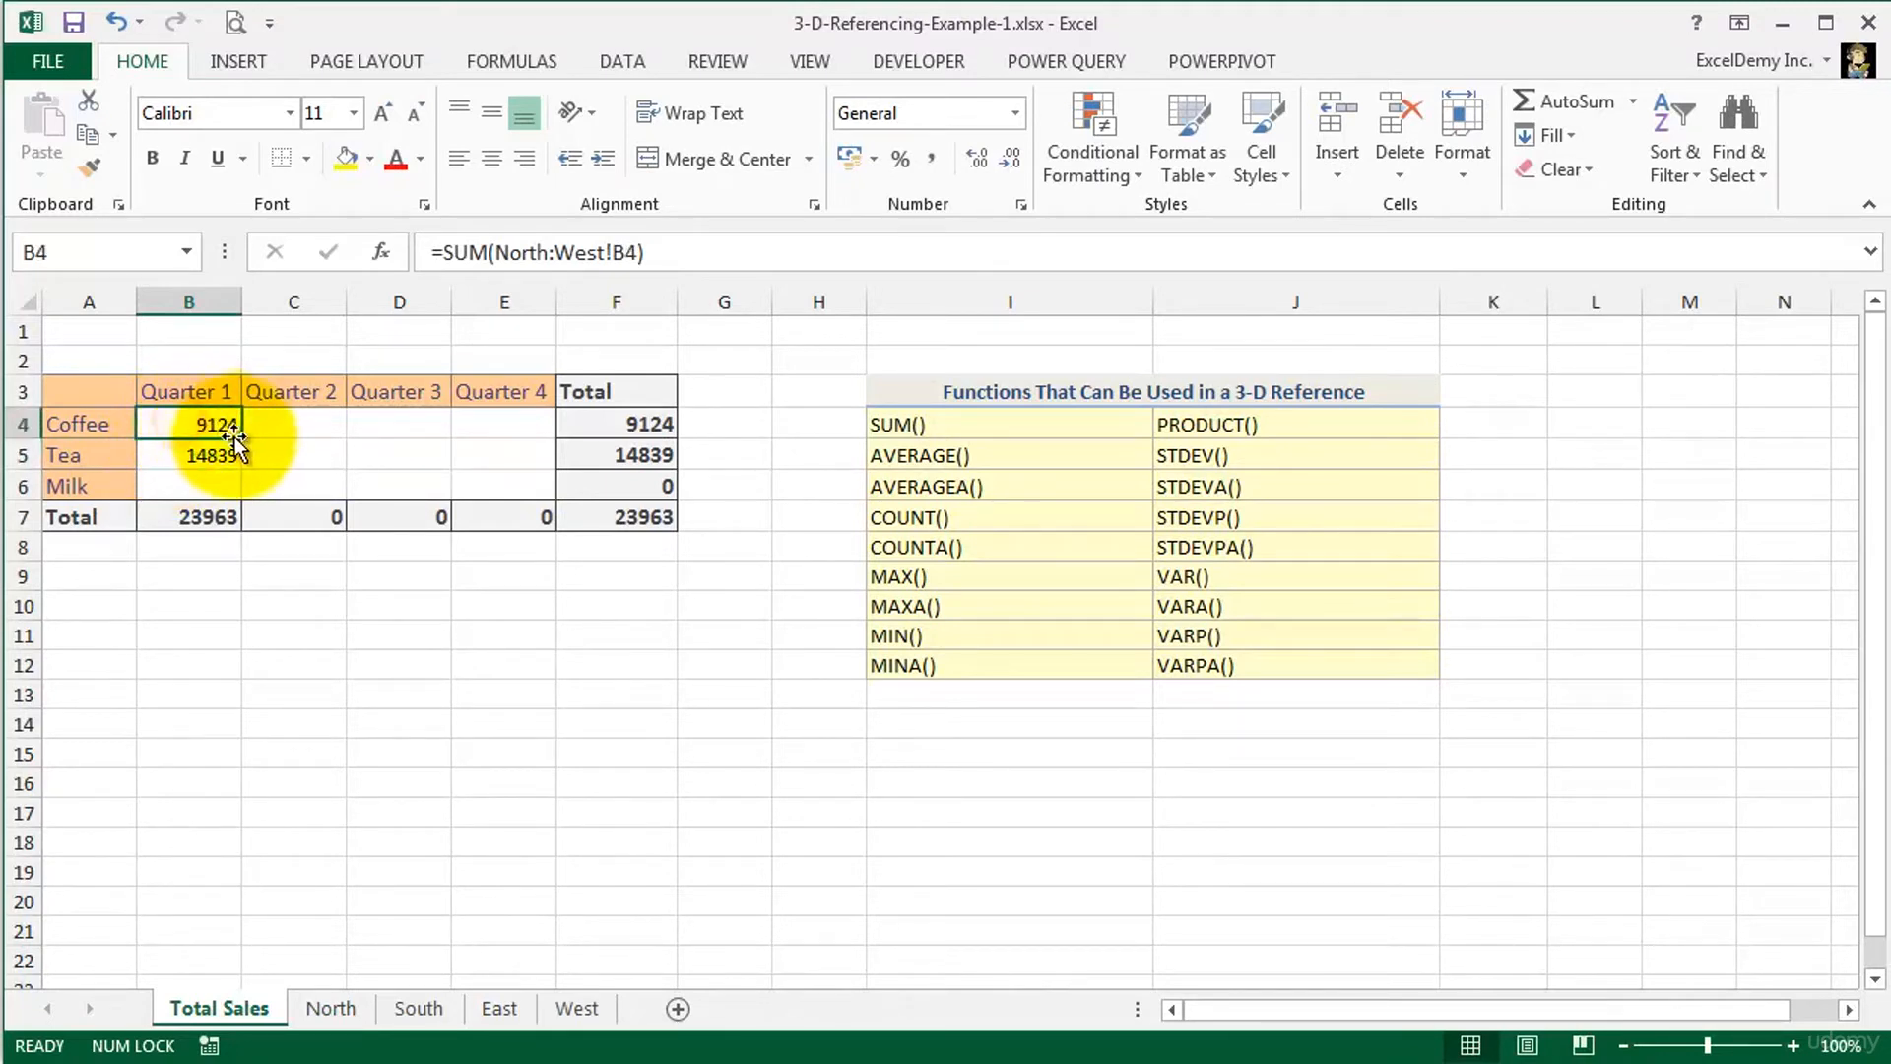
left_click_drag(244, 439, 522, 507)
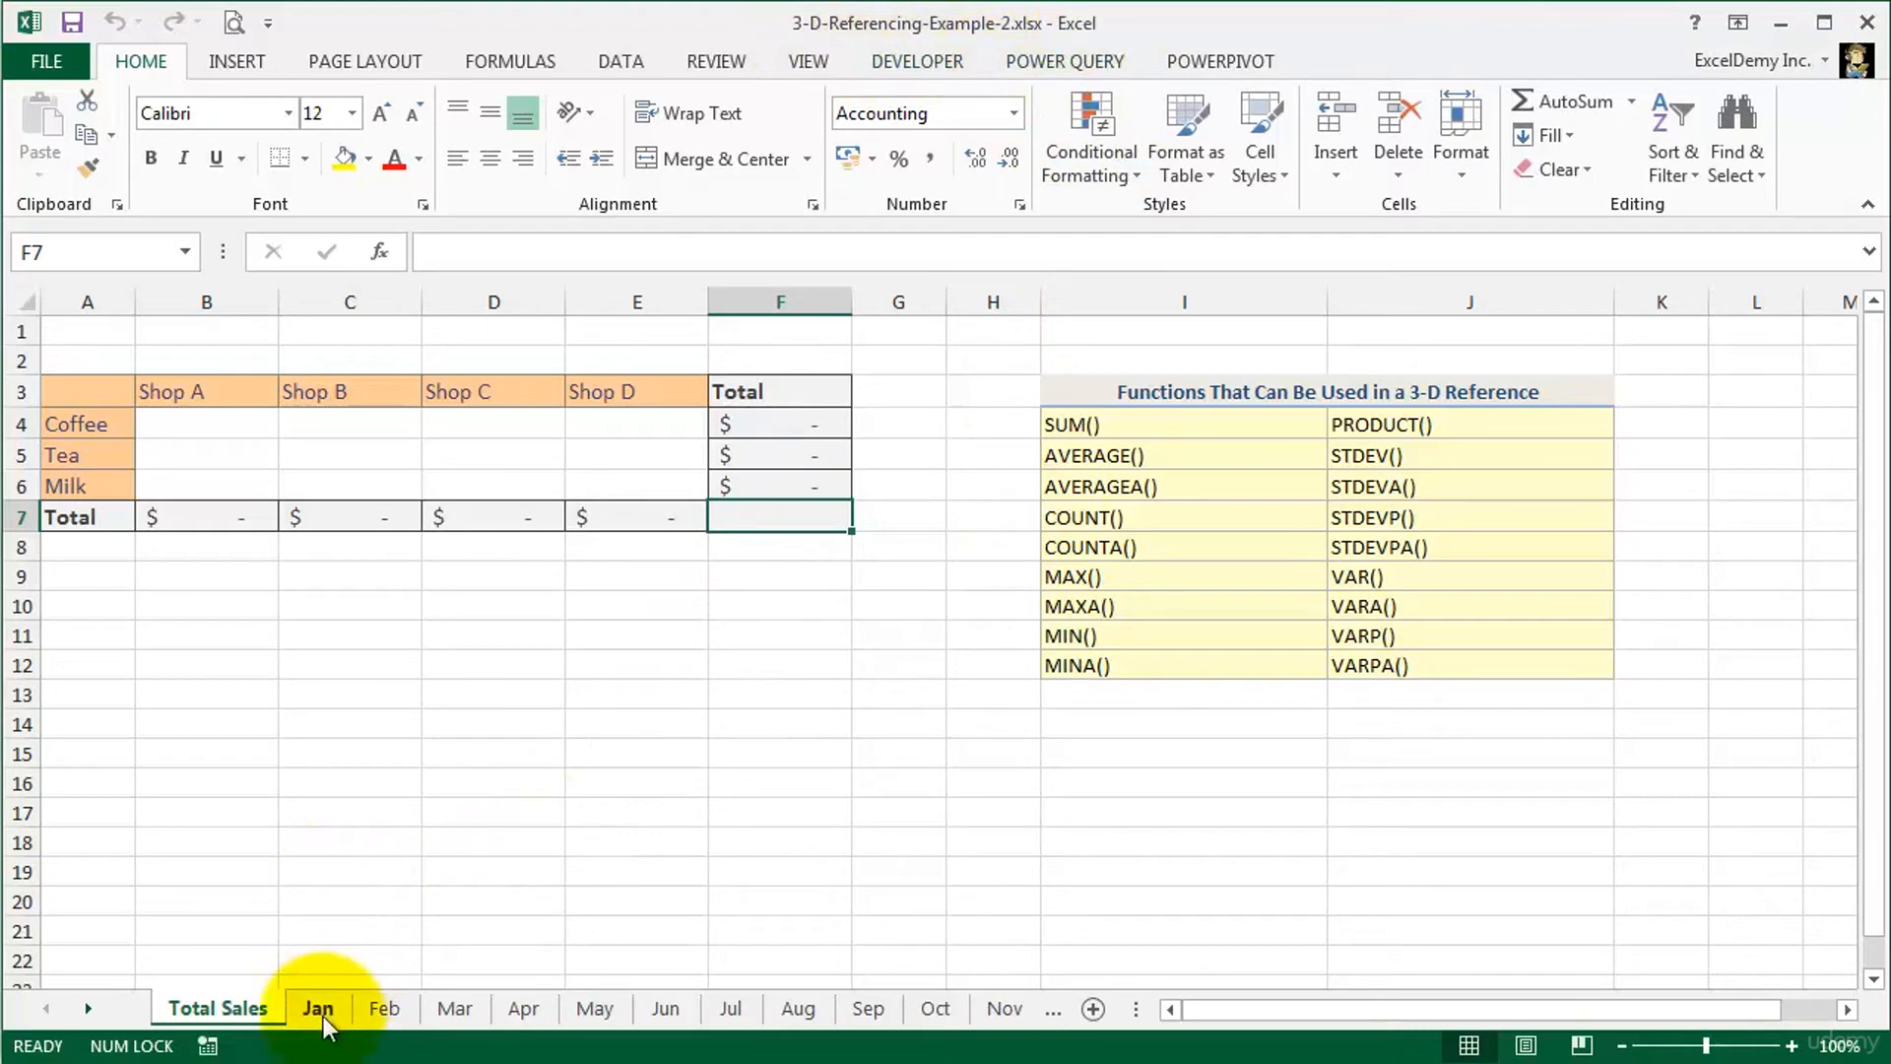
Look through several monthly sheets between Jan and Dec in 3-D-Referencing-Example-2.xlsx to compare their layouts, and return to Total Sales
left_click(1050, 1012)
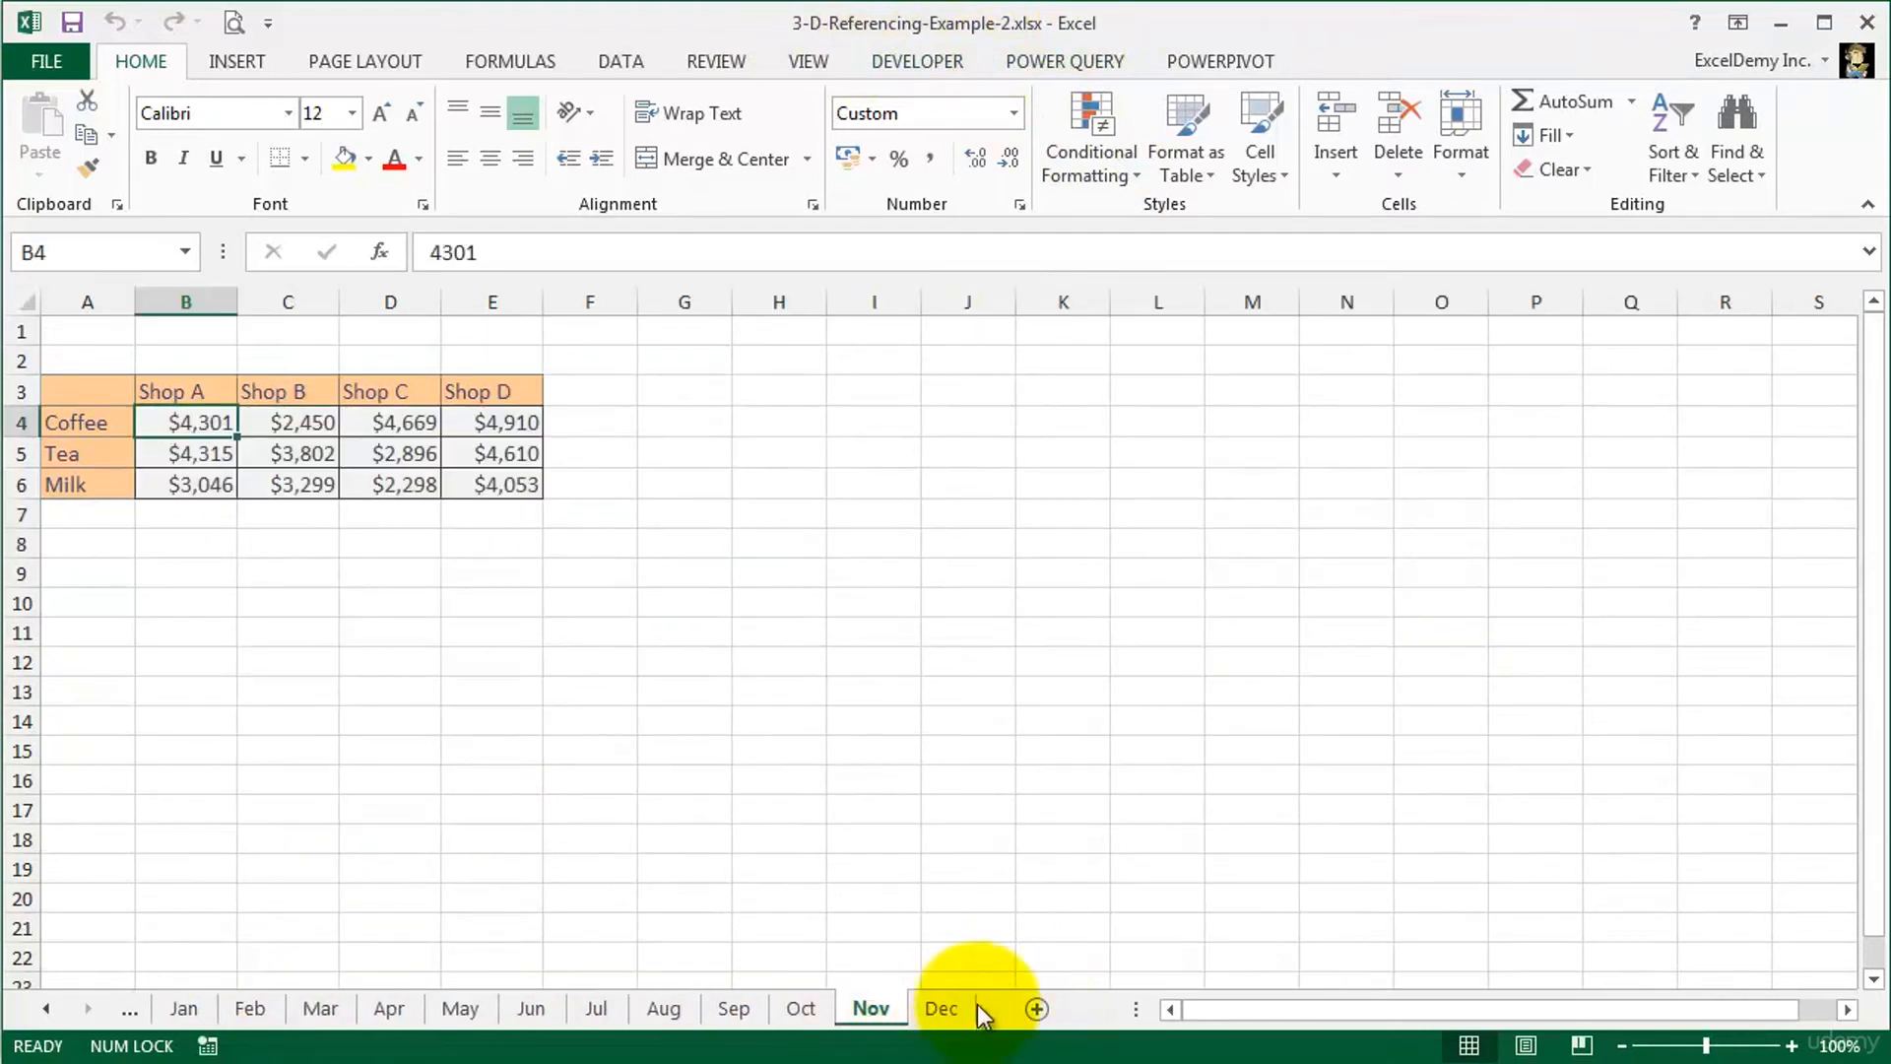
left_click(132, 1013)
left_click(179, 1008)
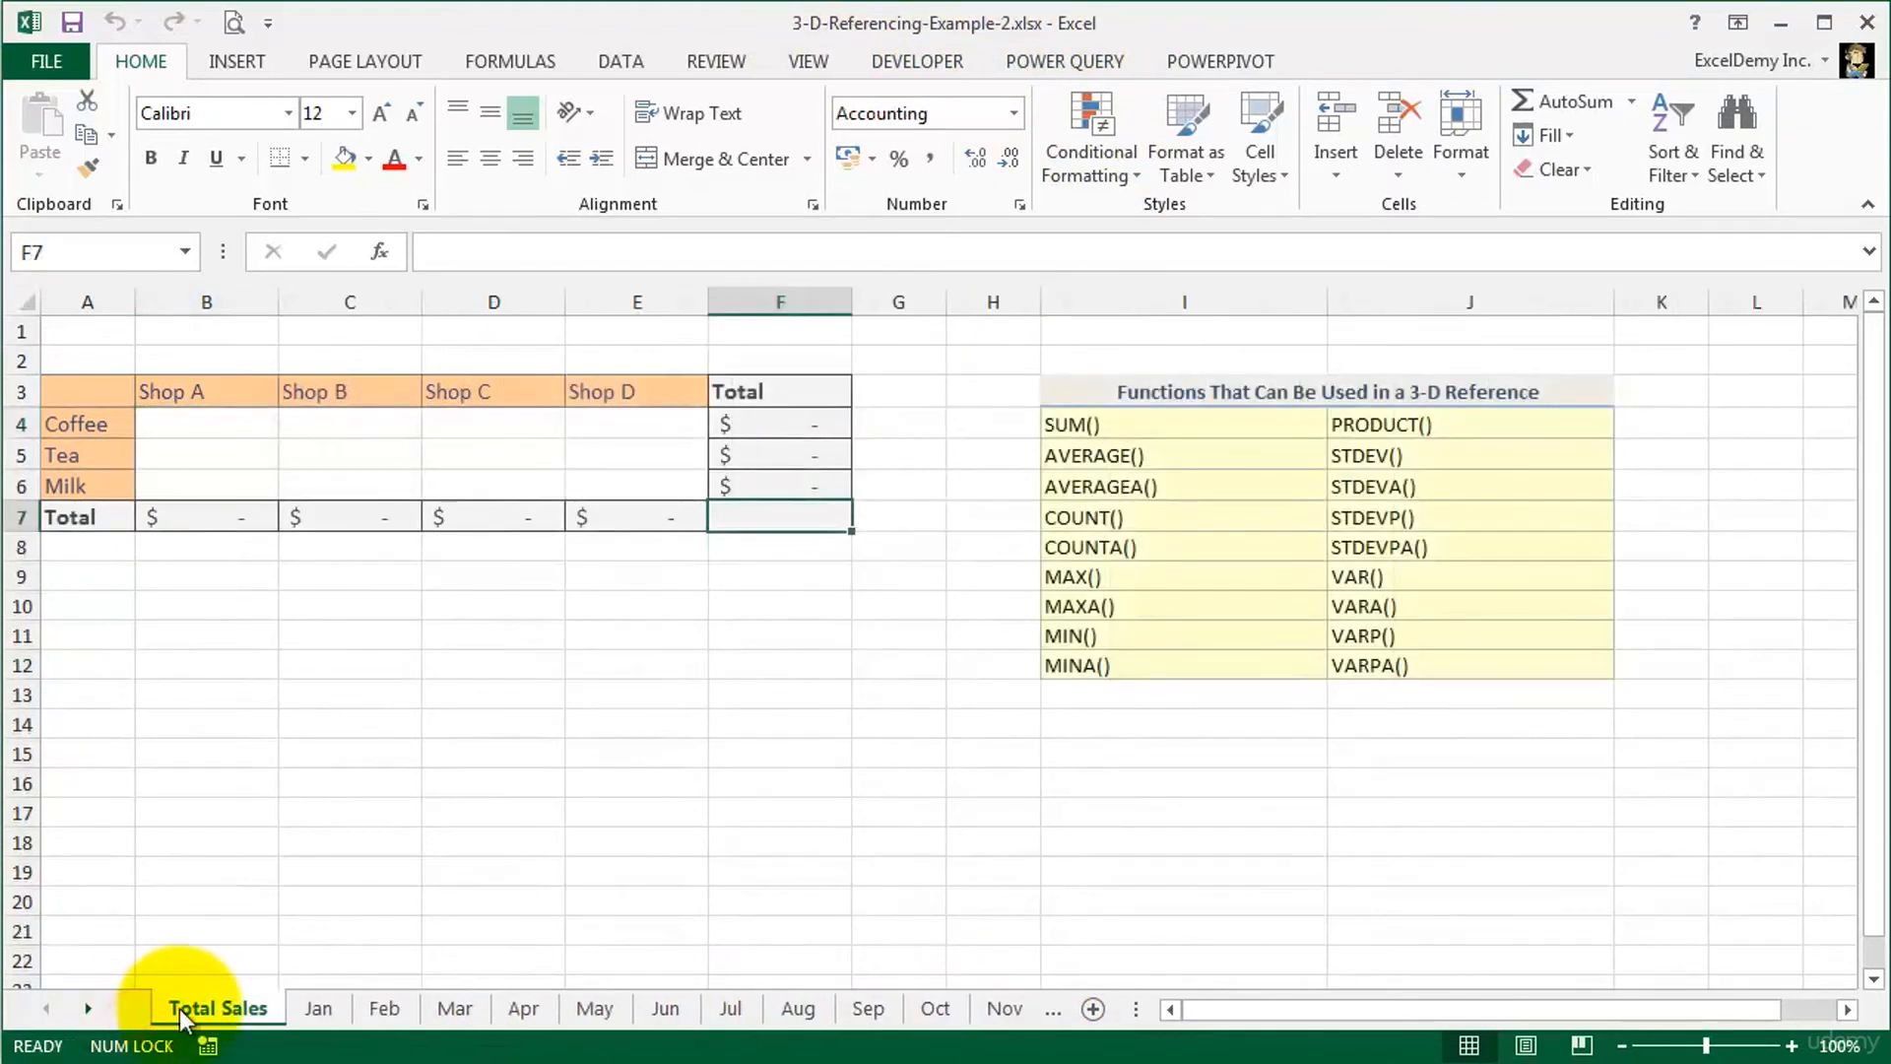
left_click(305, 1012)
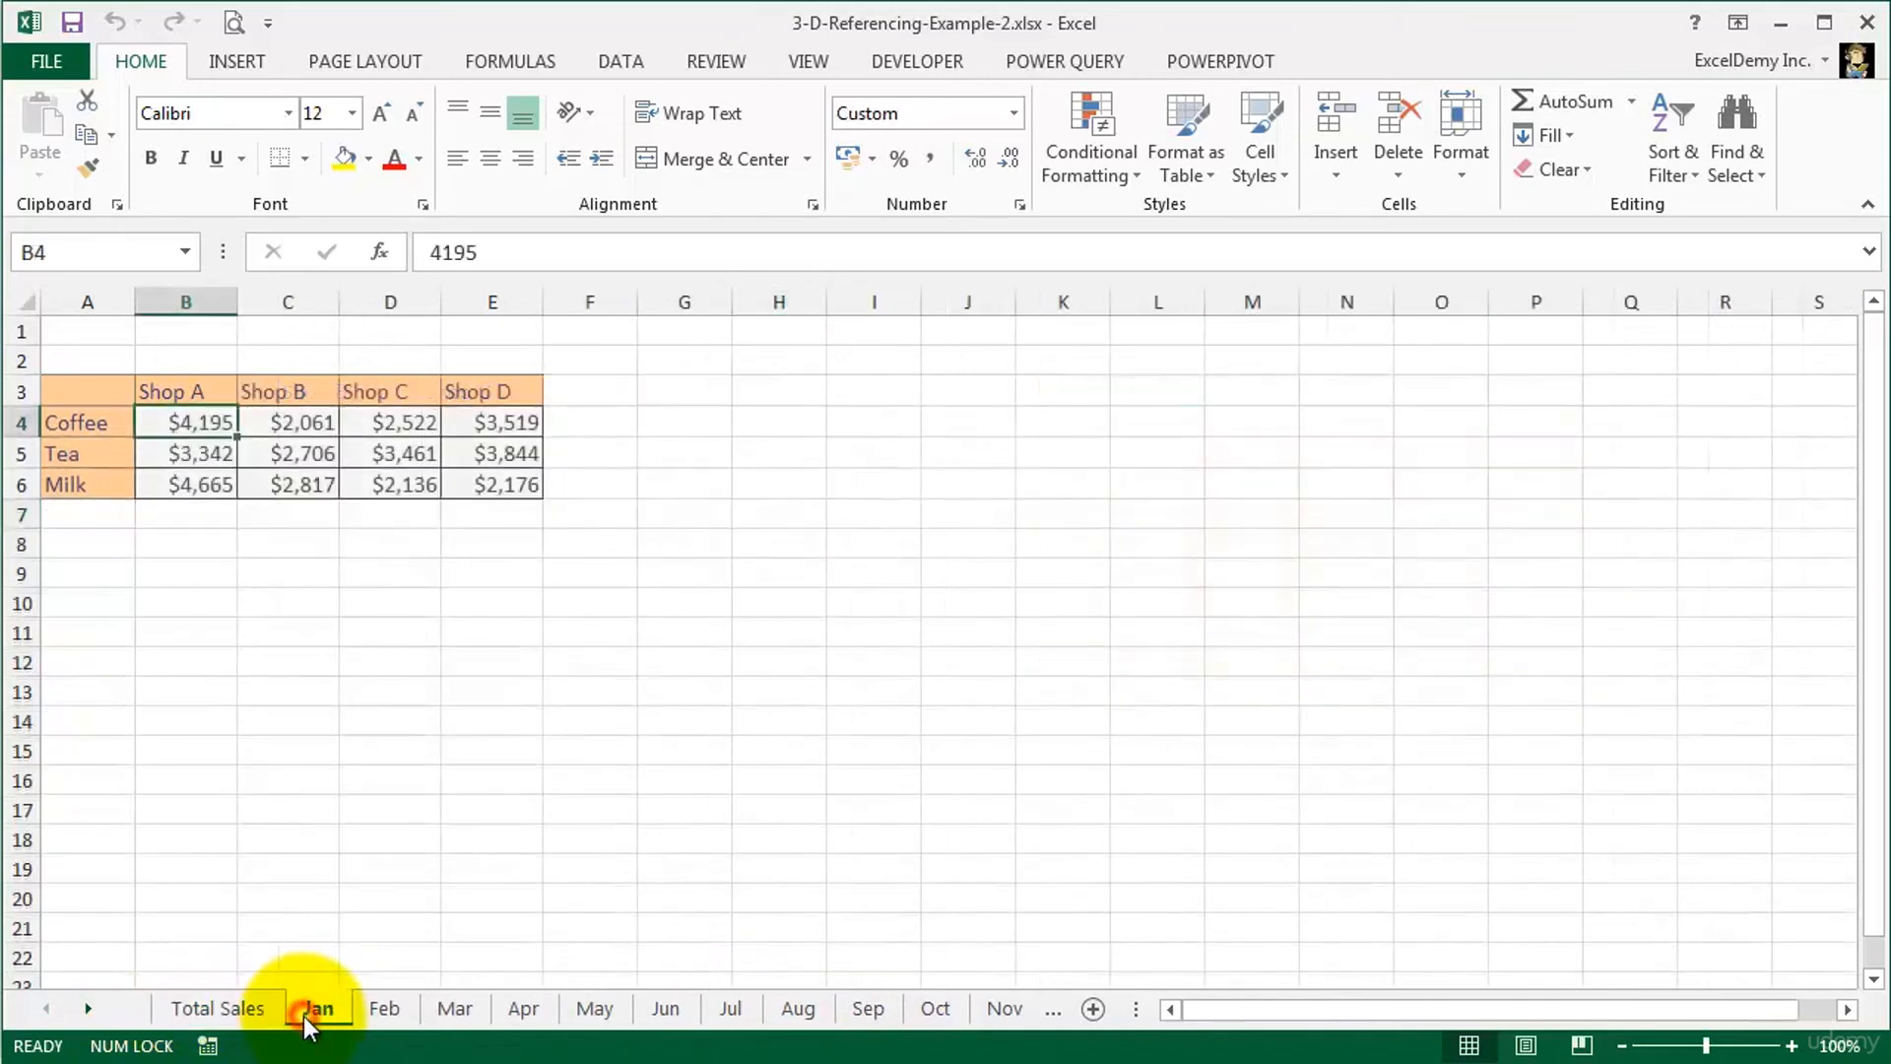
left_click(534, 1003)
left_click(653, 1008)
left_click(262, 1001)
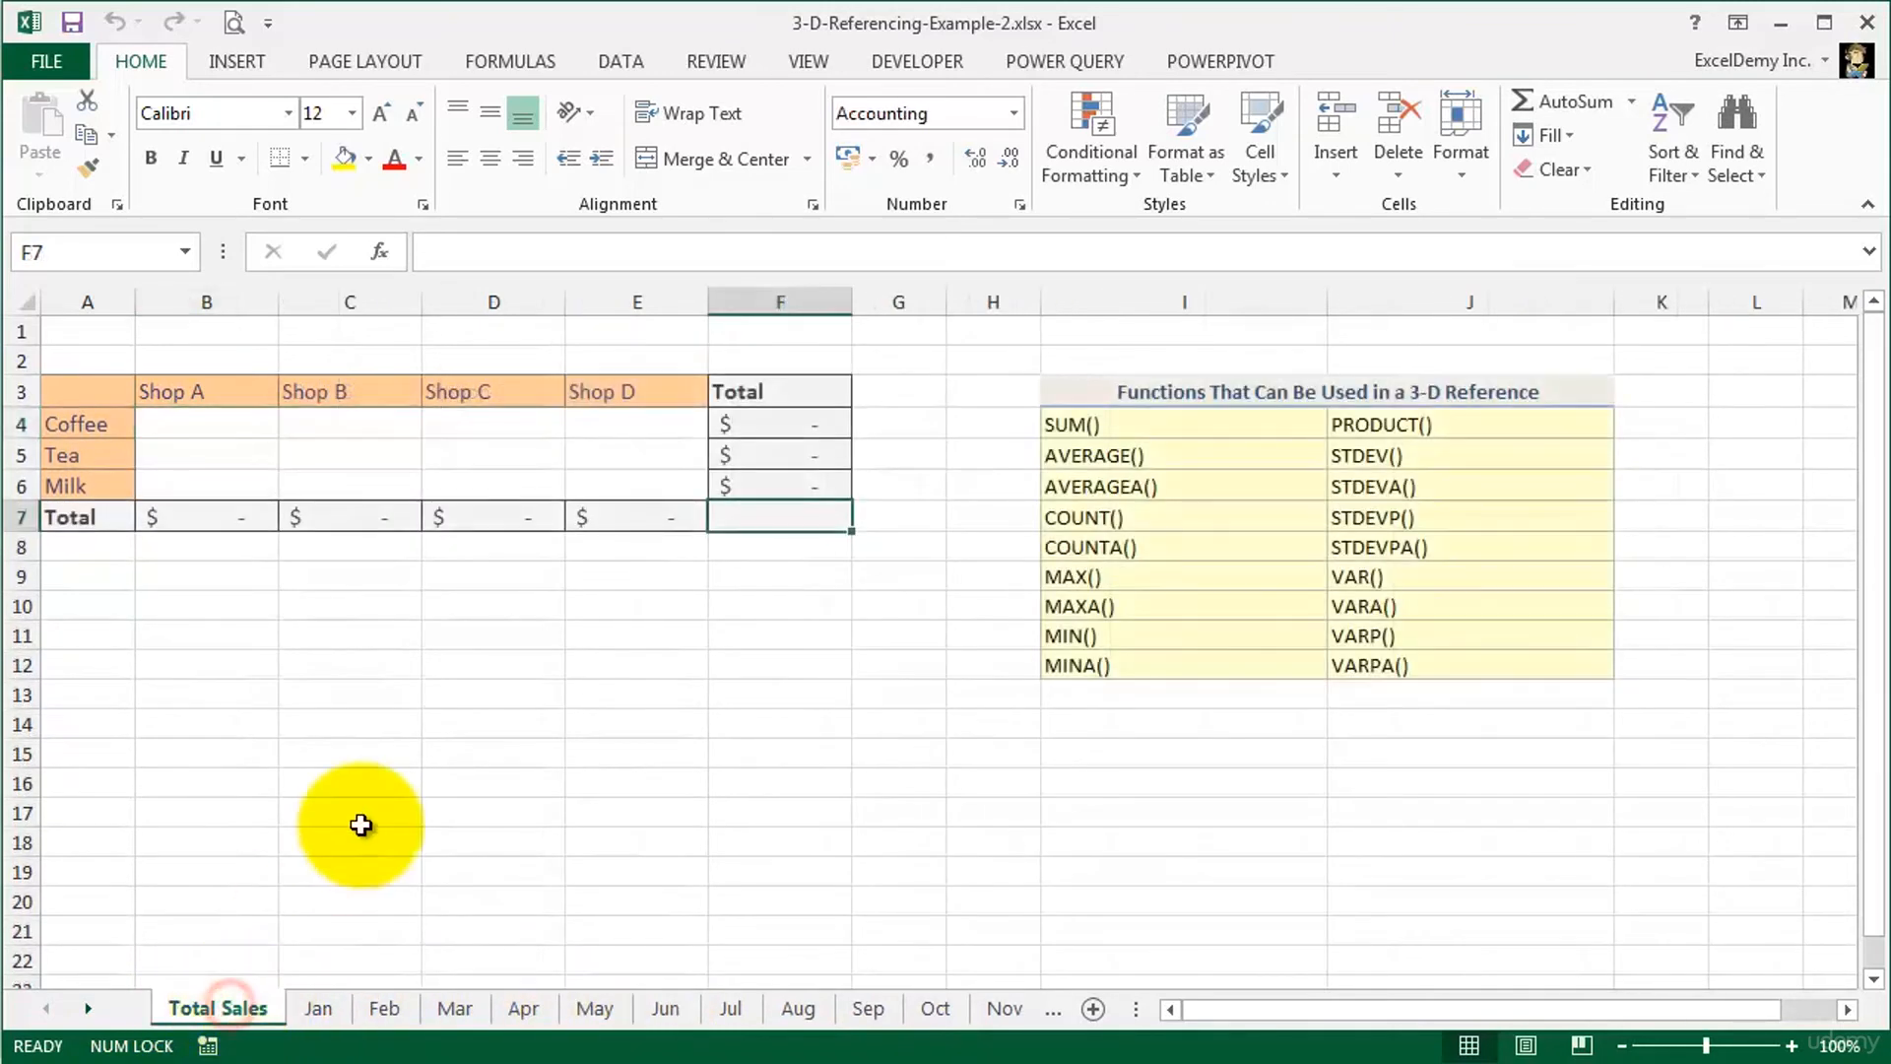
In cell B4 of Total Sales, sum B4 across sheets with =SUM('Jan:Dec'!B4) and fill the formula through B4:E6
left_click(185, 423)
type("=sum(")
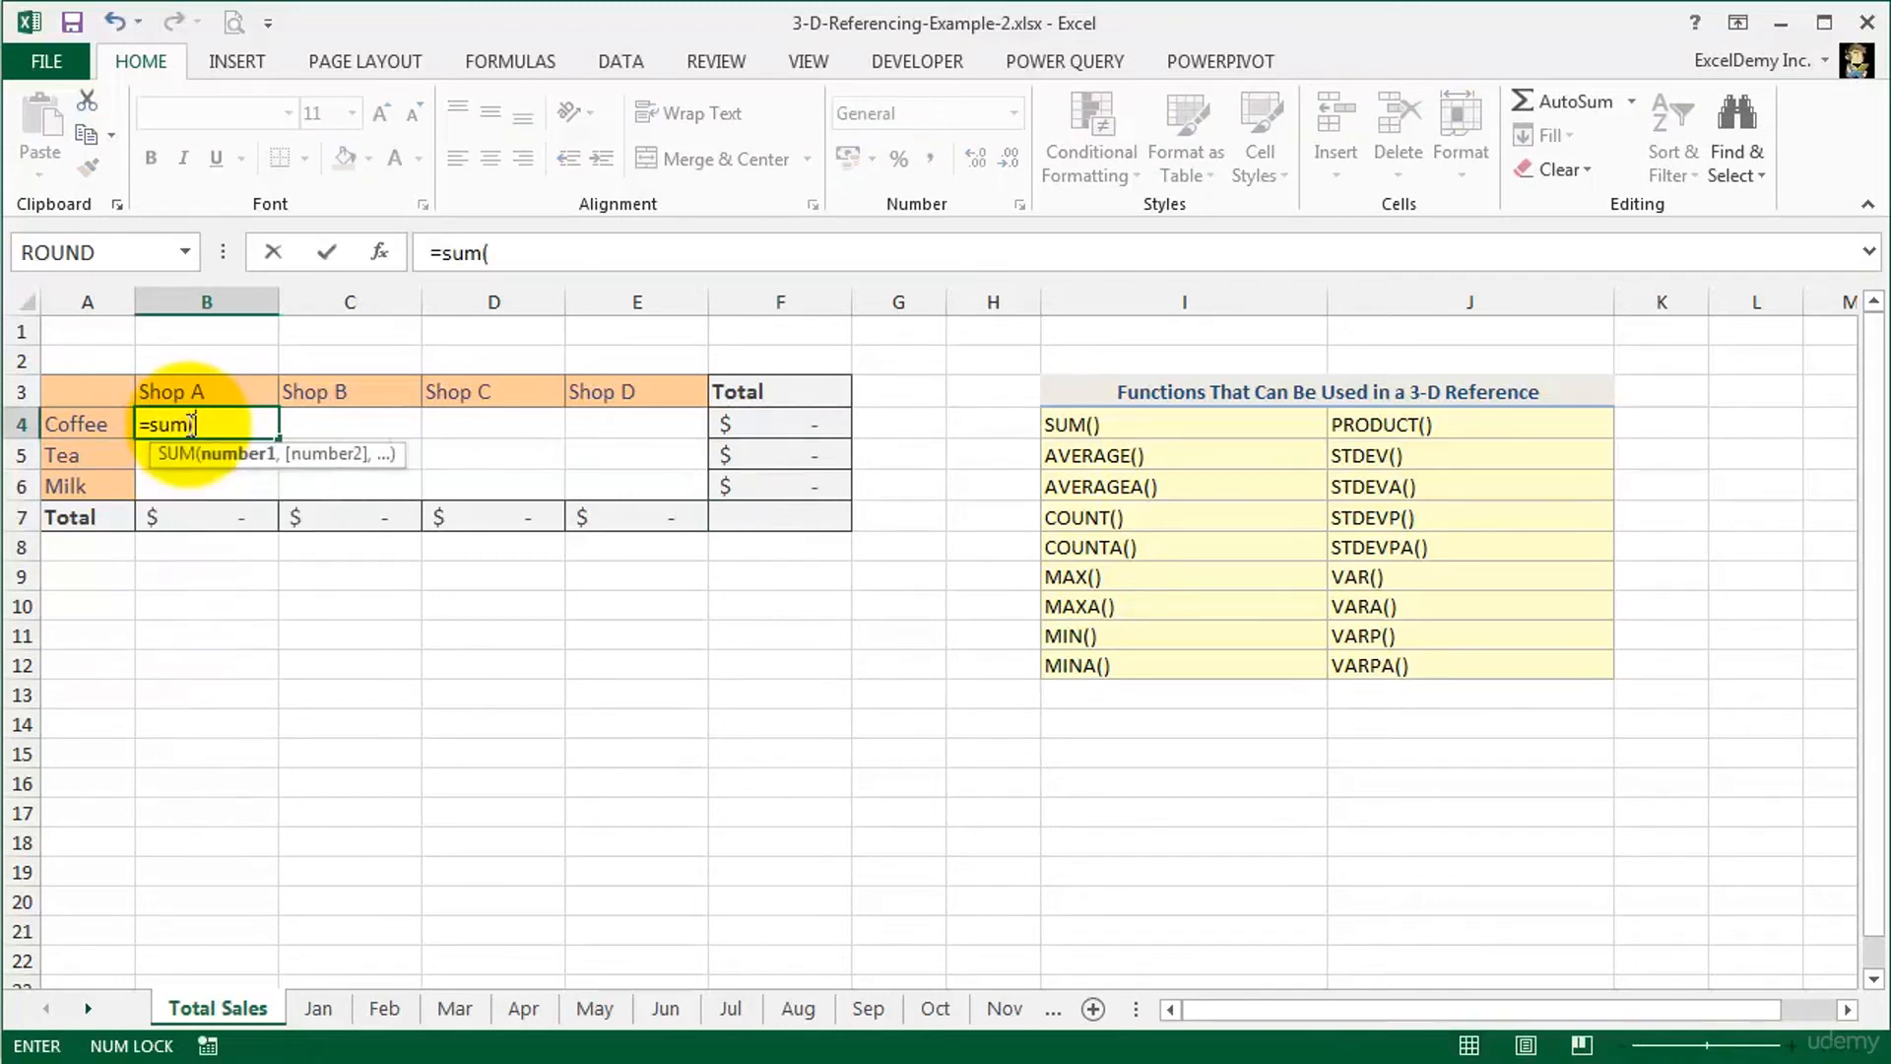
left_click(318, 1007)
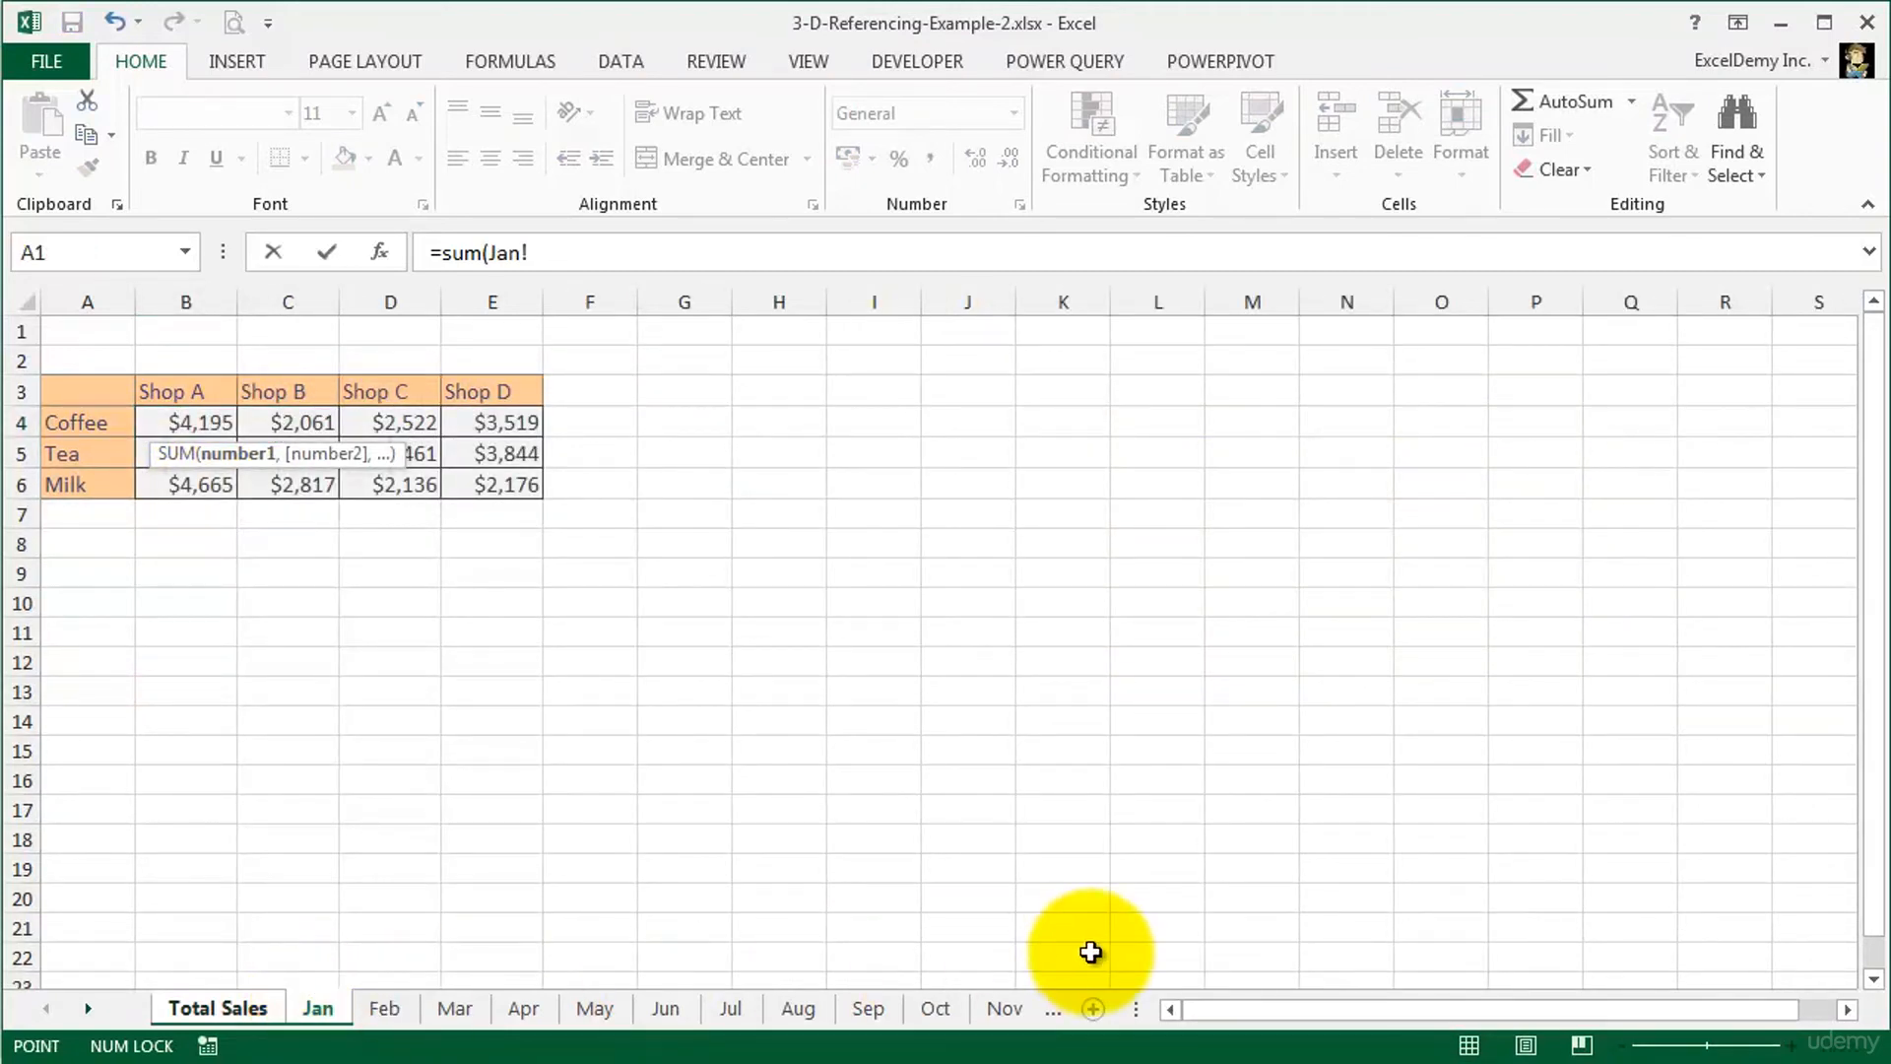
left_click(1054, 1009, "shift")
left_click(942, 1015, "shift")
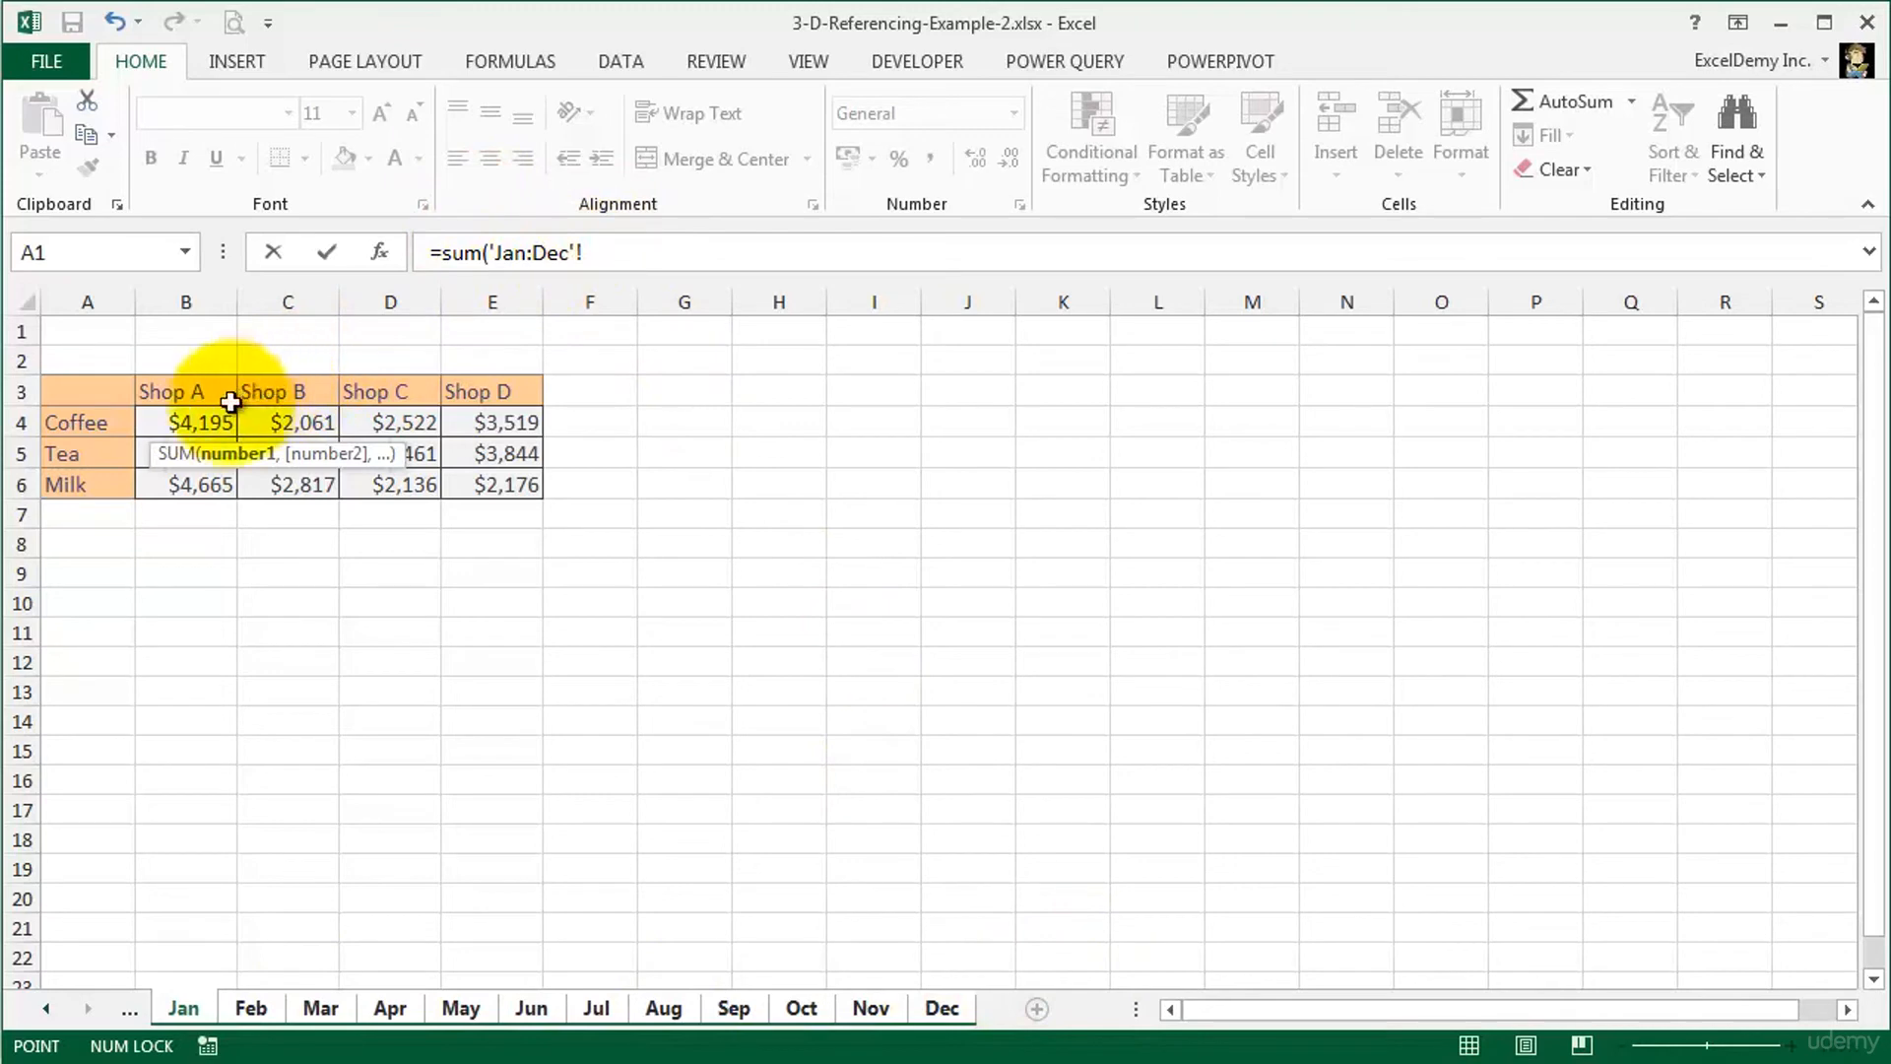
left_click(186, 421)
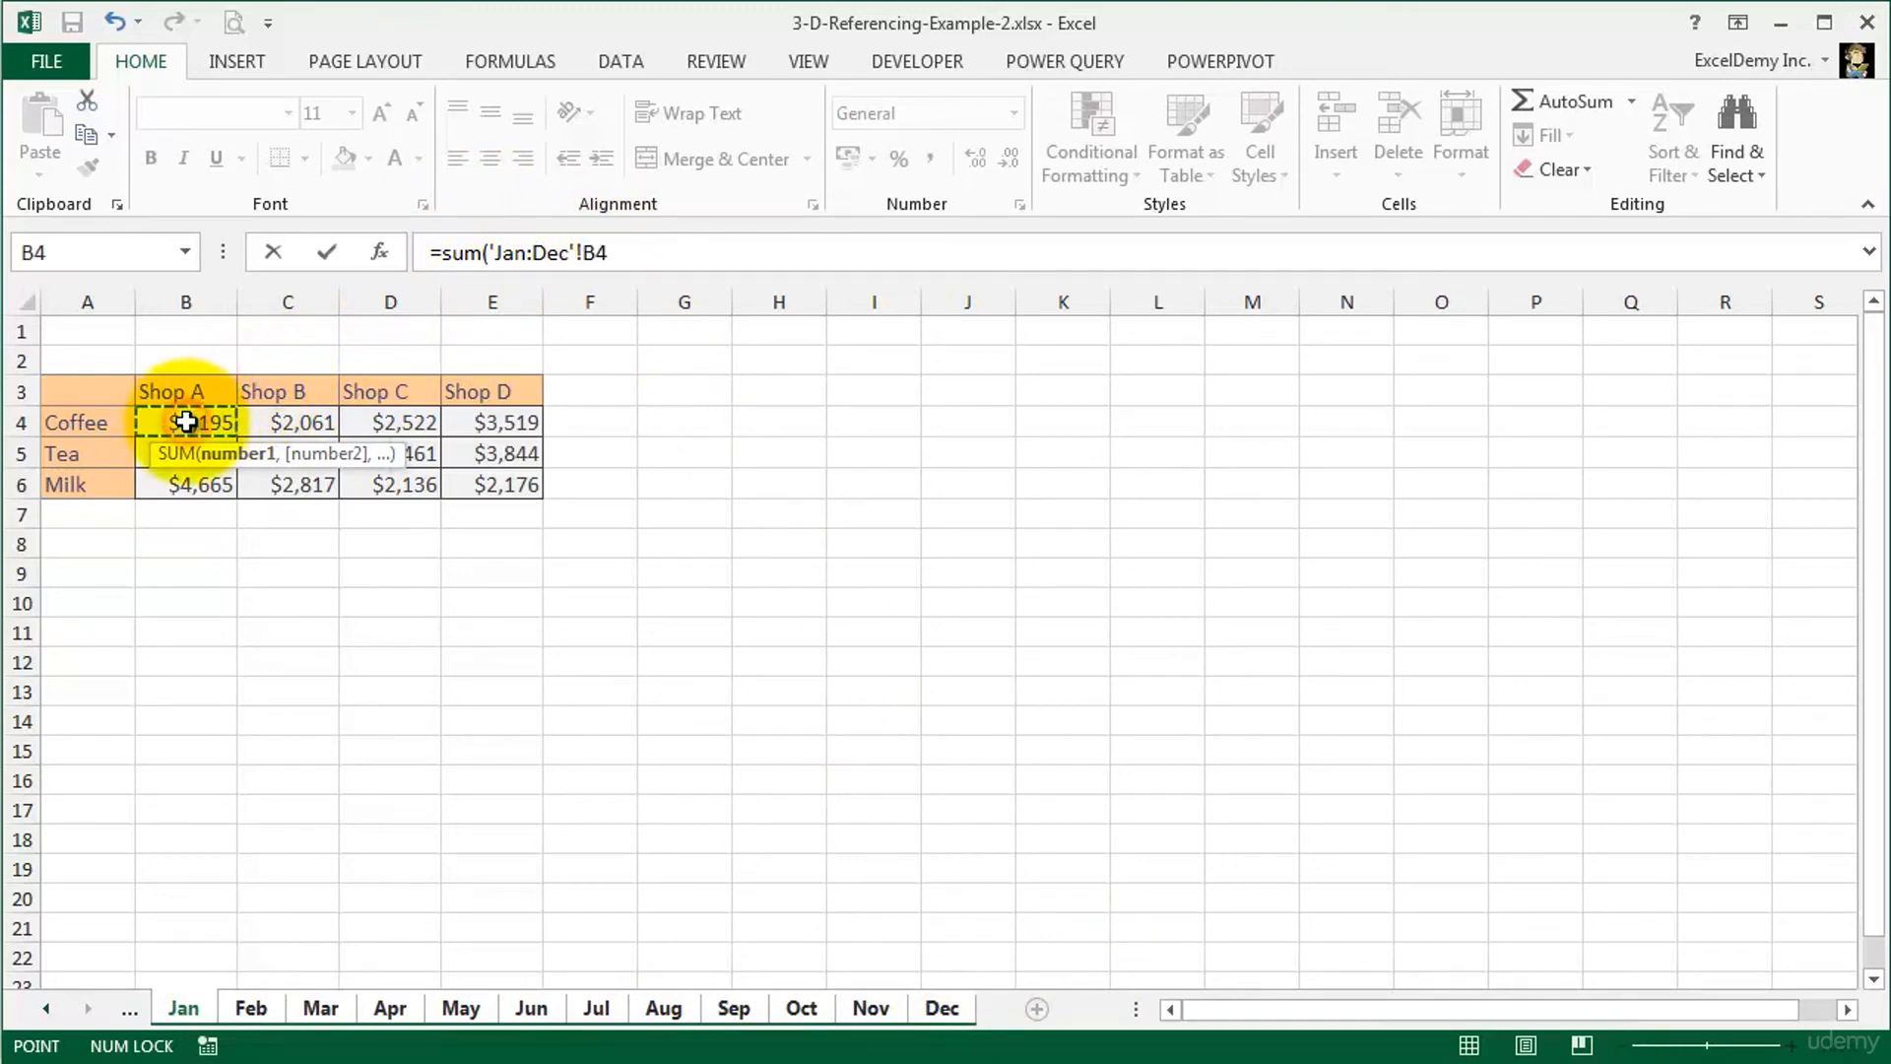
key("Return")
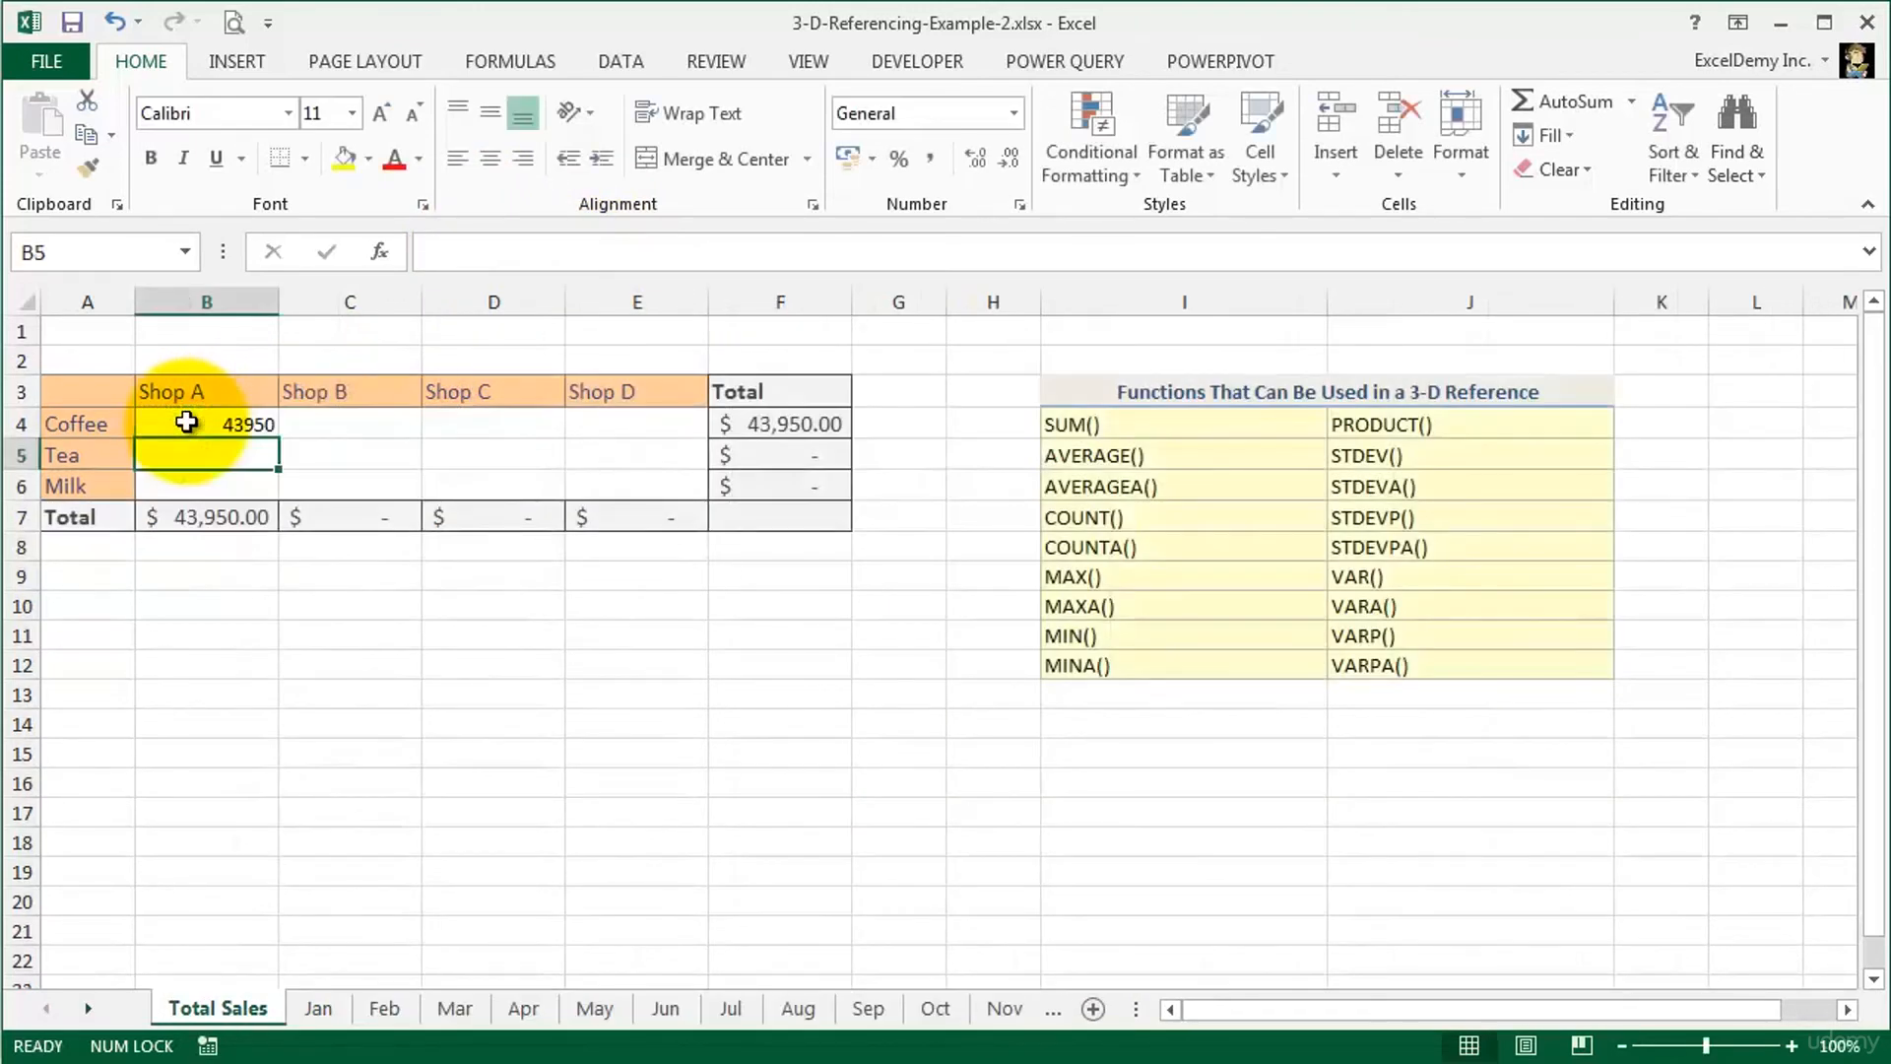
left_click(186, 421)
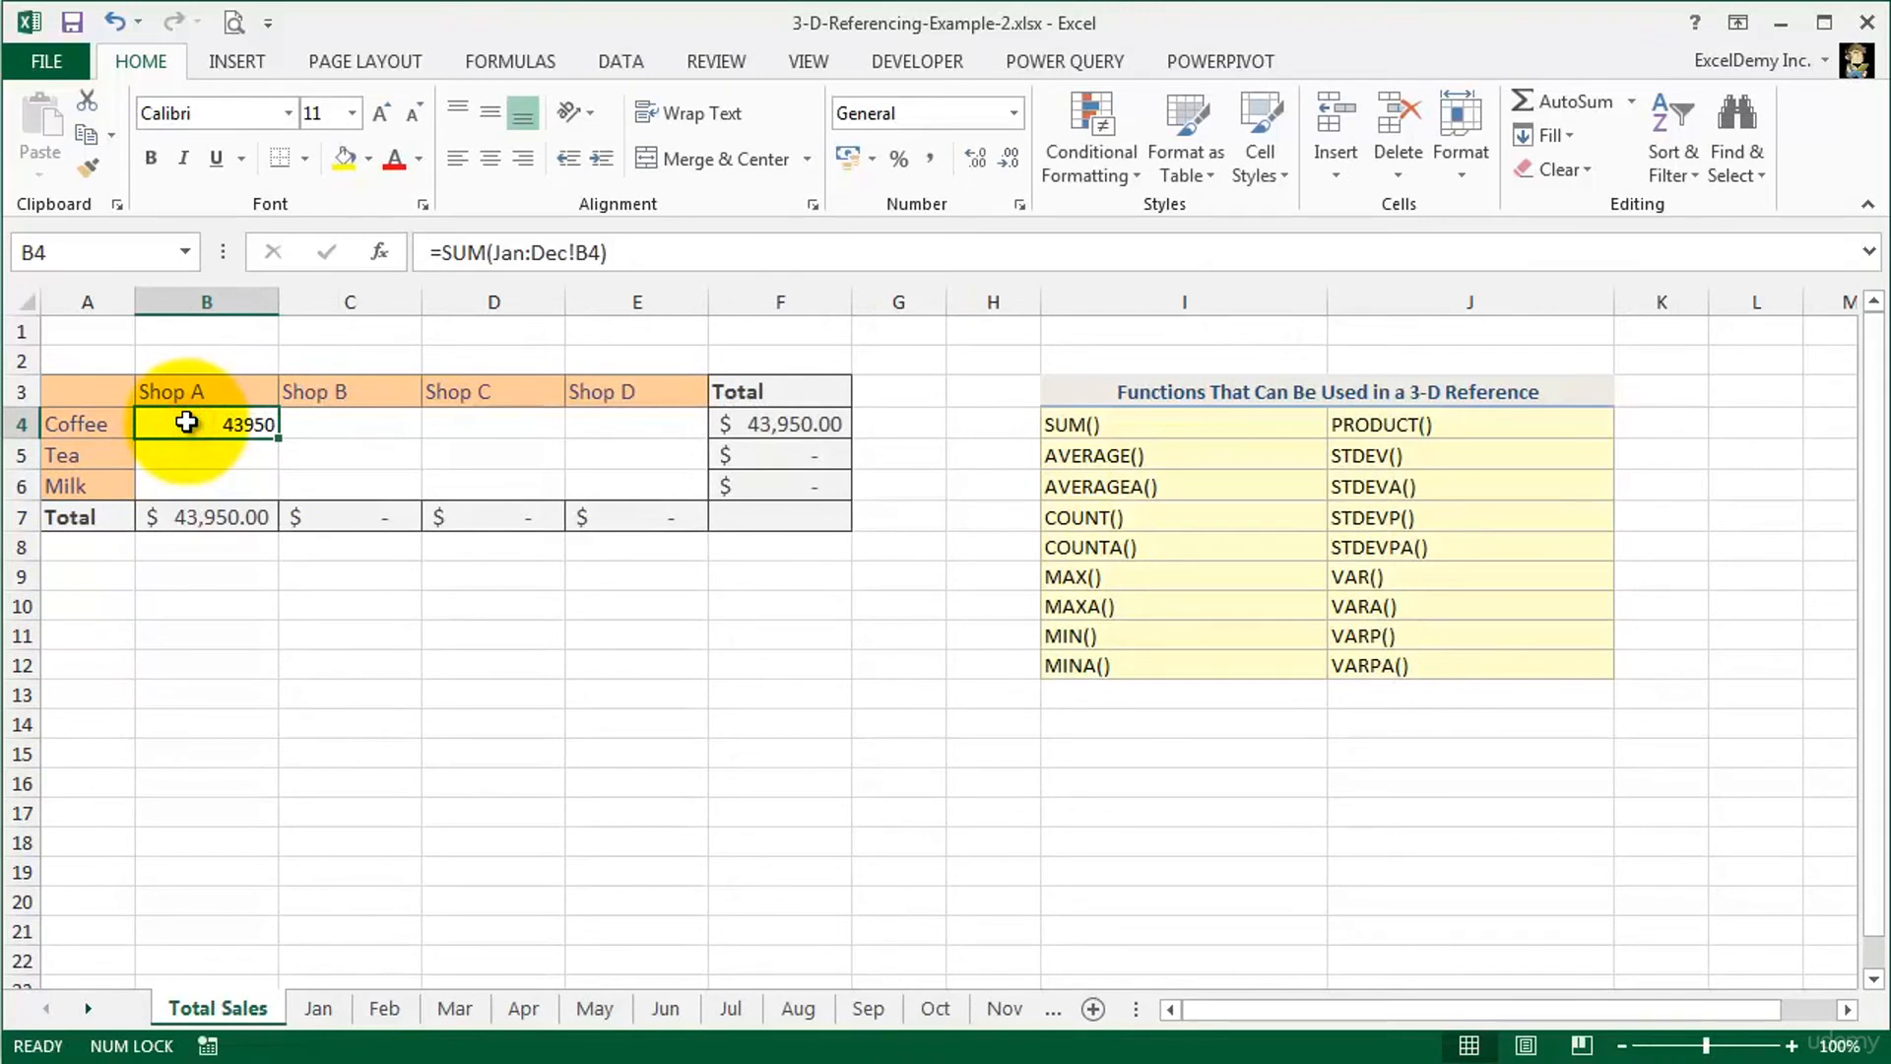
left_click_drag(278, 437, 650, 507)
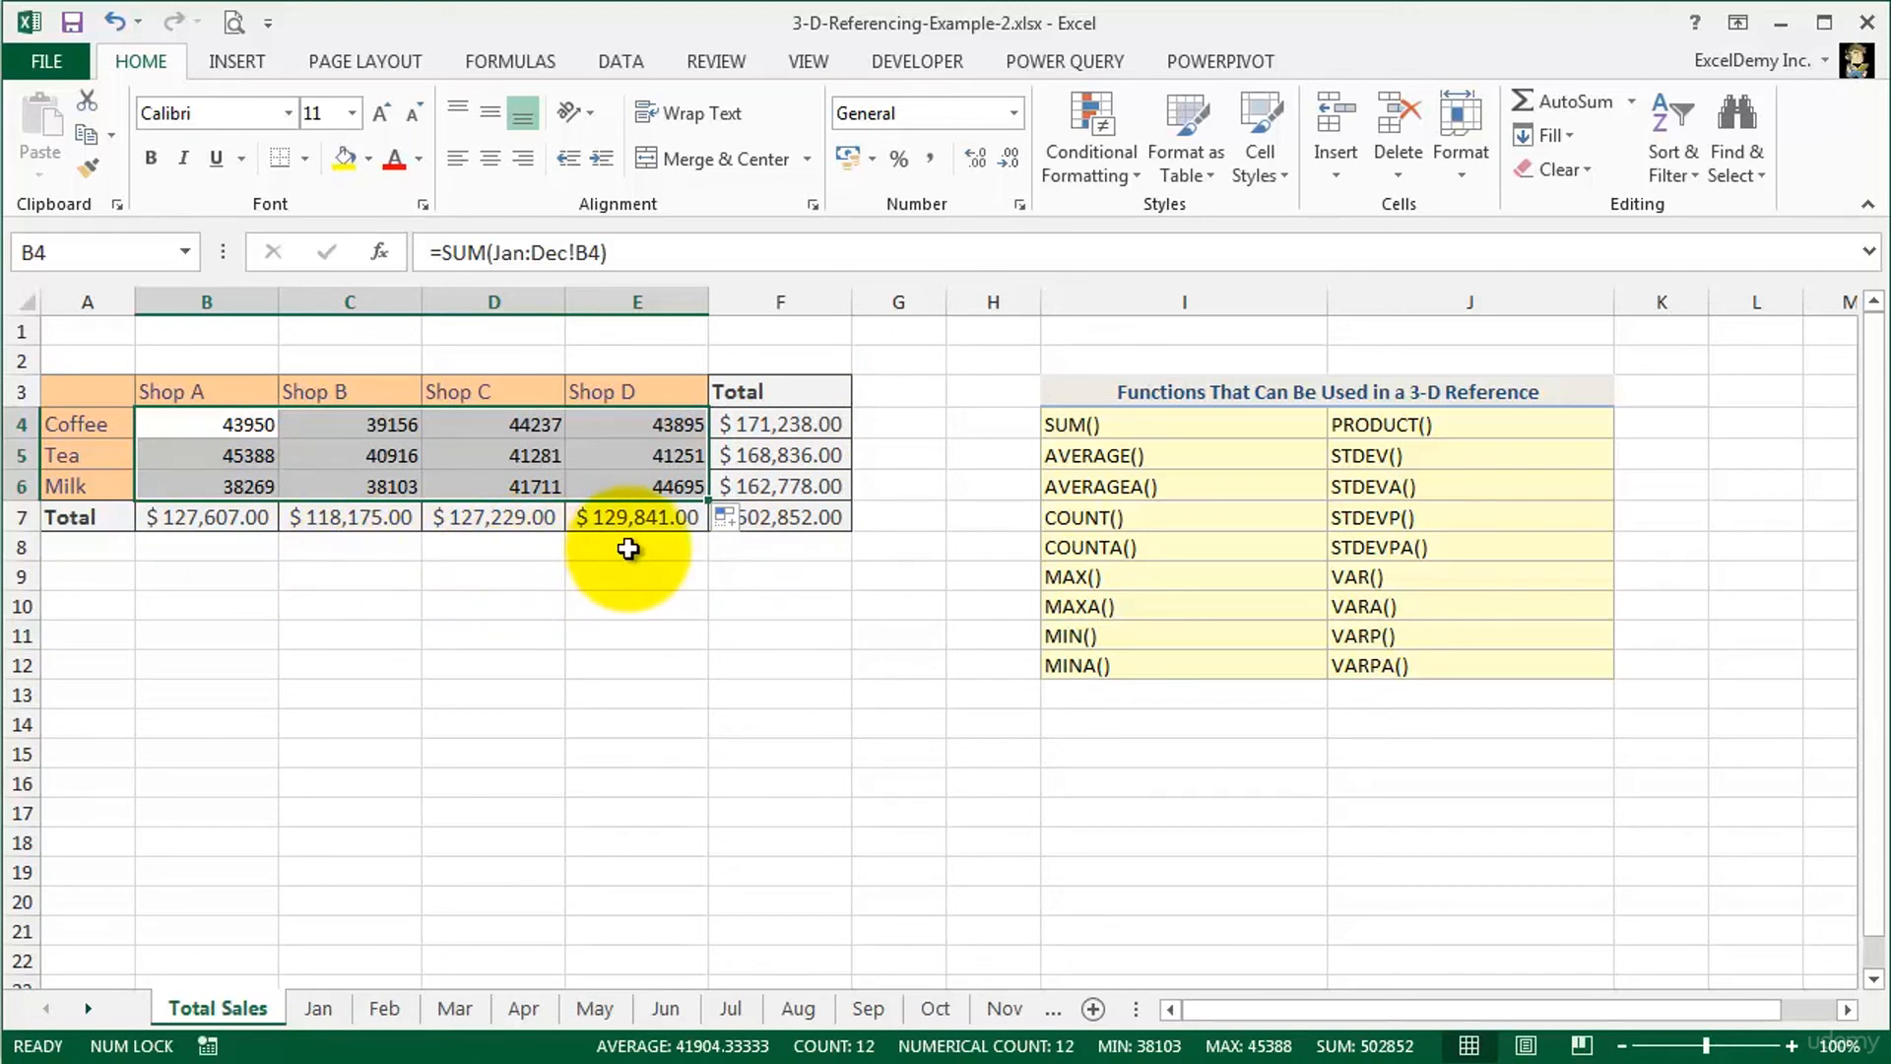
Define a workbook-scoped name Sales that refers to ='Jan:Dec'!$B$4:$E$6, picking the sheets and range as references
left_click(546, 61)
left_click(926, 104)
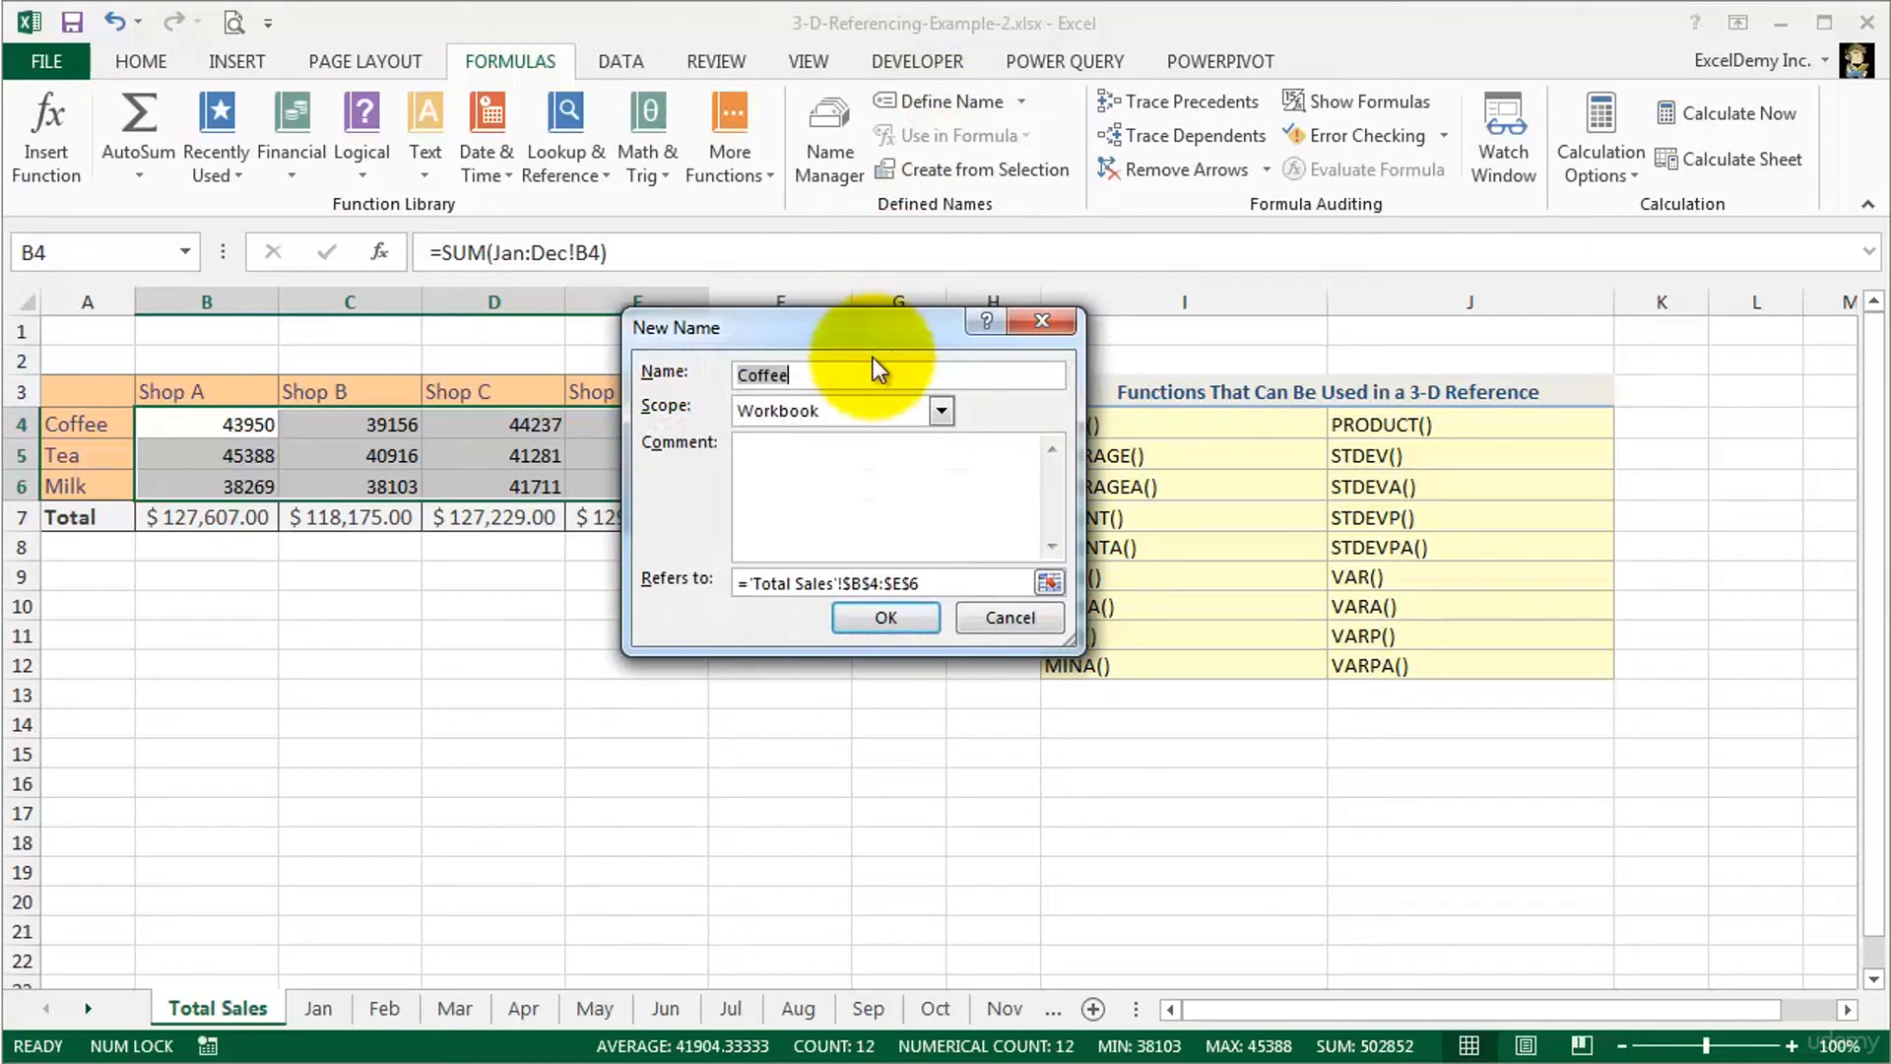
type("Sales")
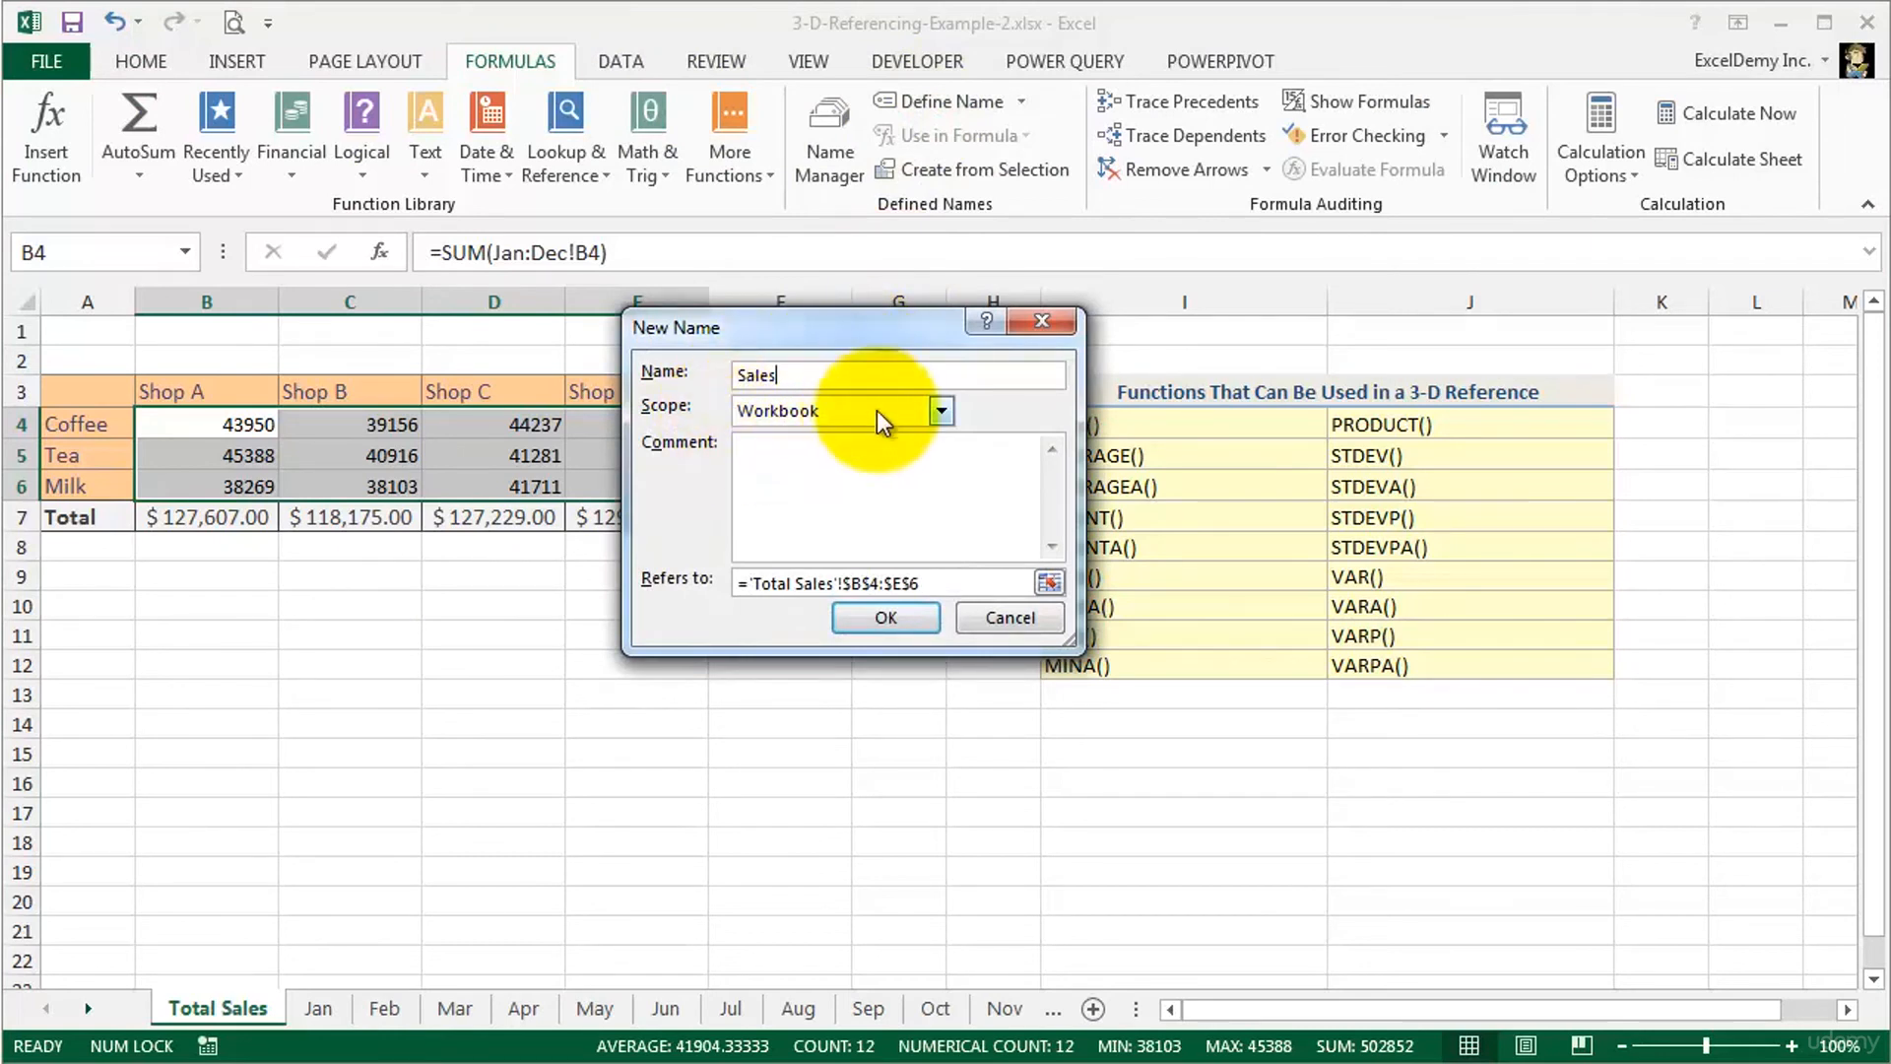
left_click(1048, 585)
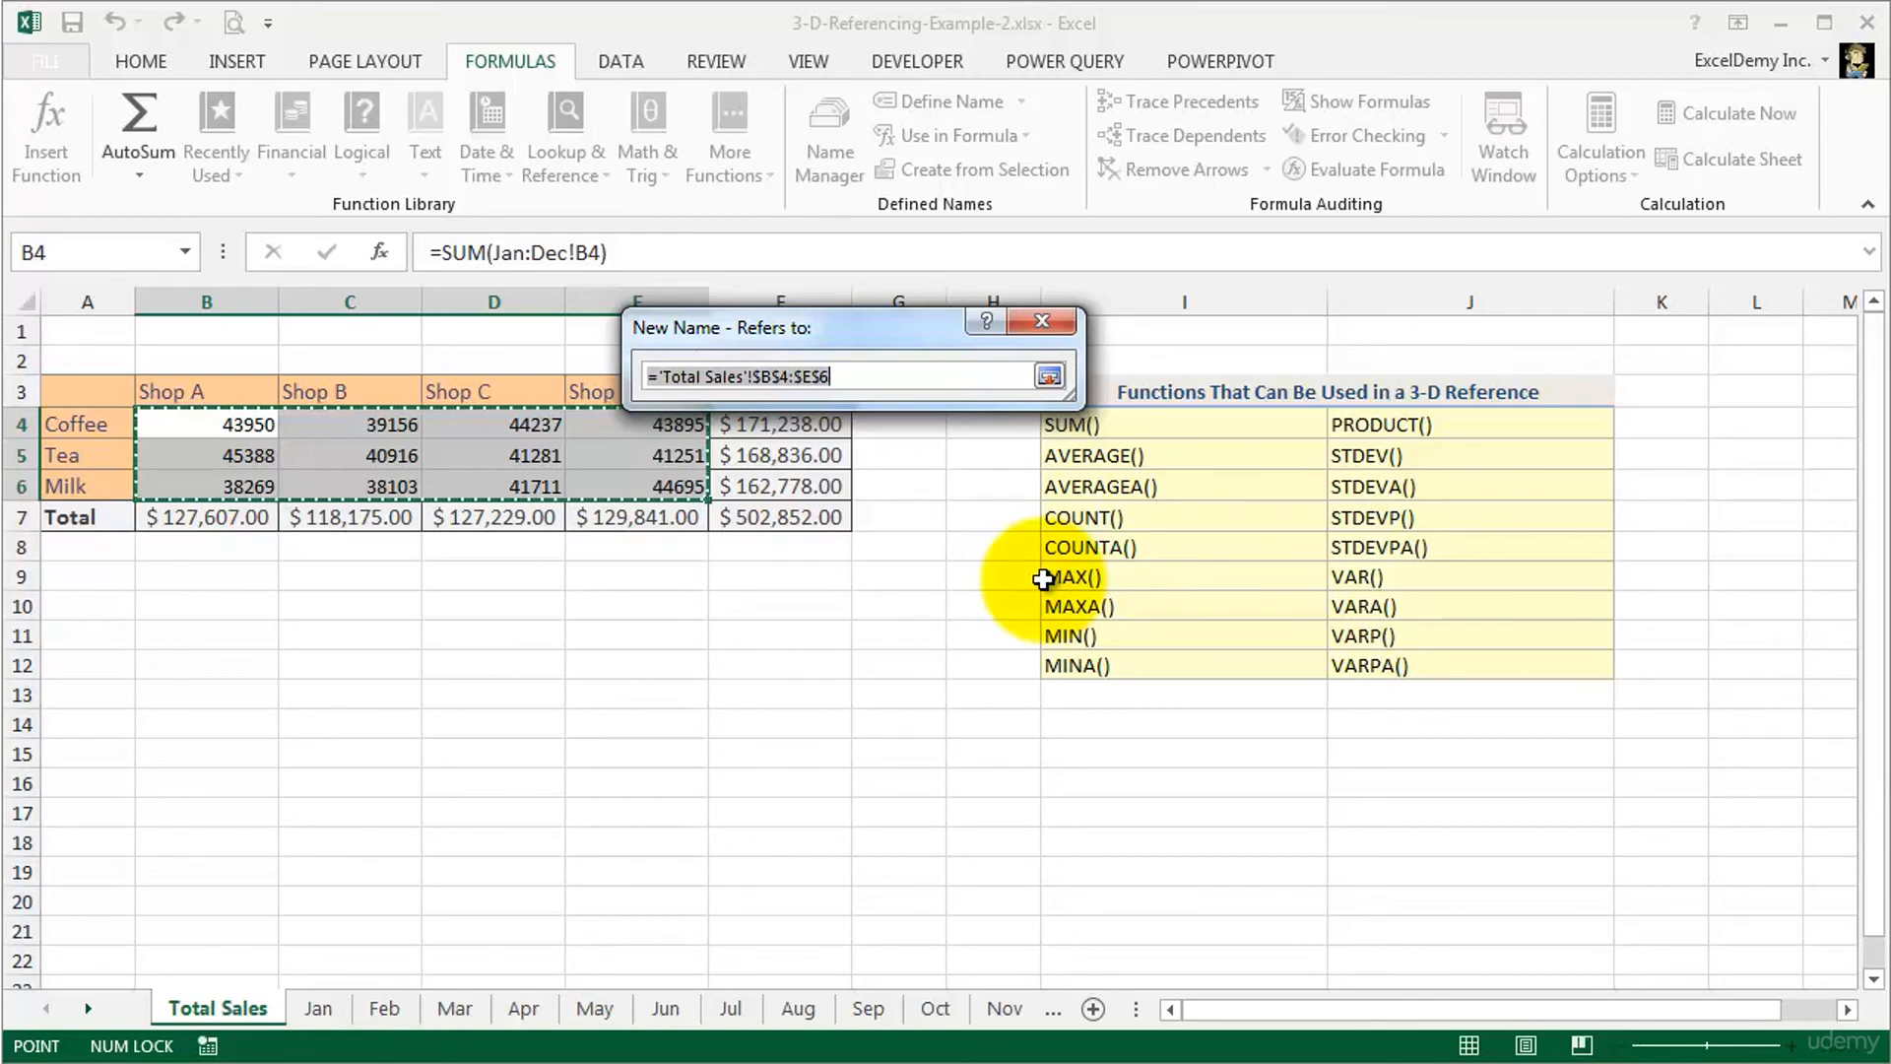
left_click(324, 1006)
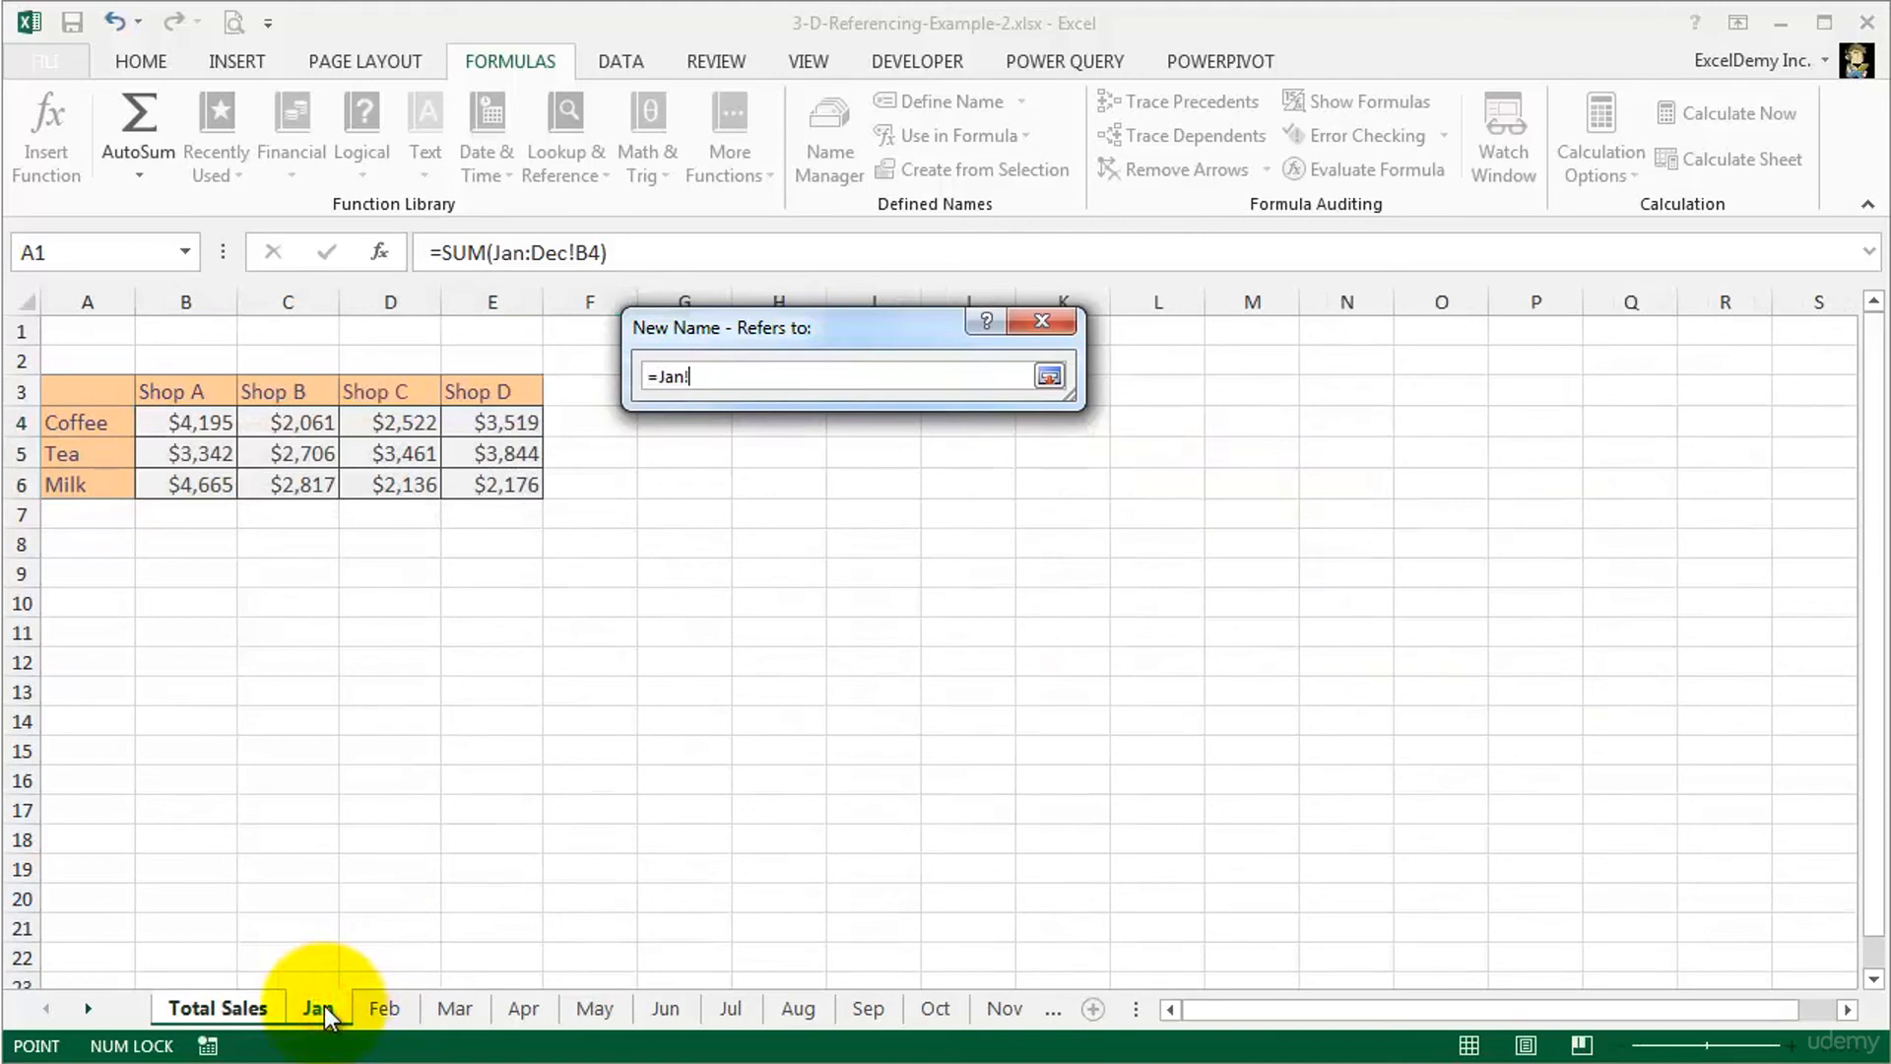
left_click(1020, 1008, "shift")
left_click(967, 1006, "shift")
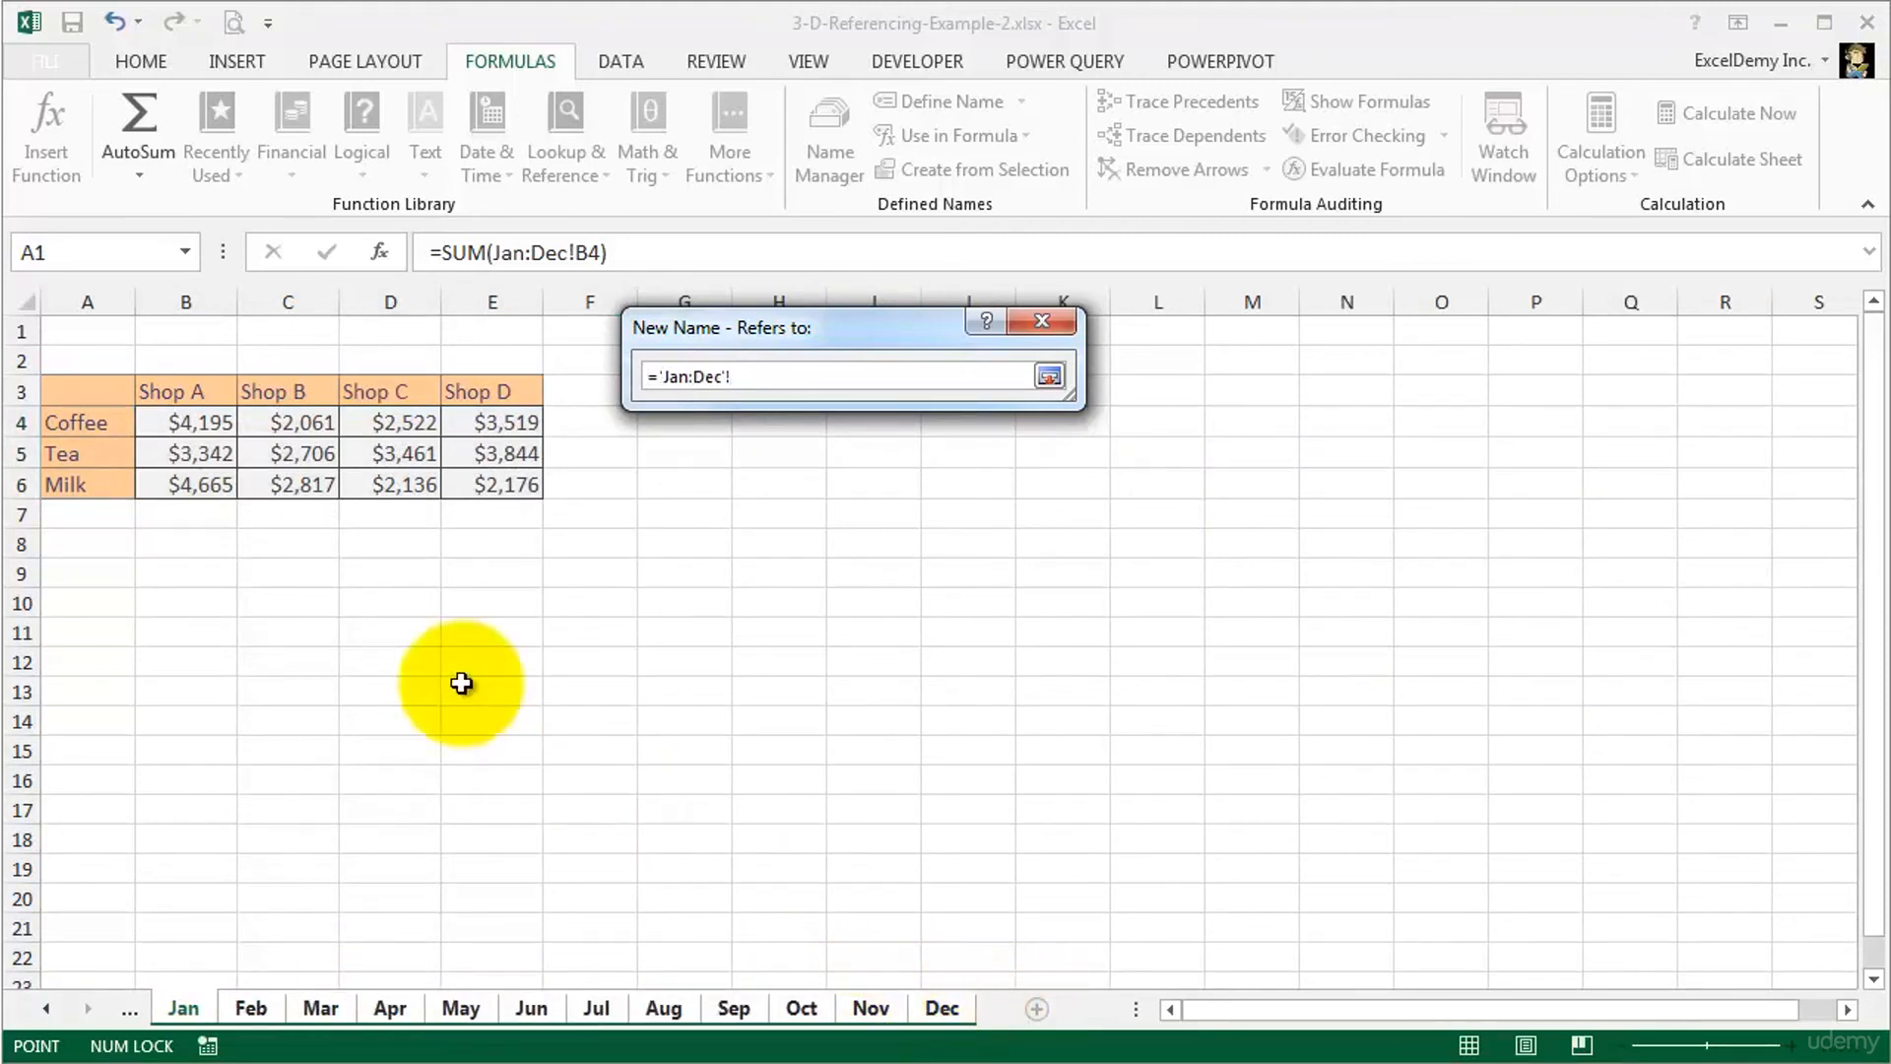
left_click_drag(160, 426, 467, 487)
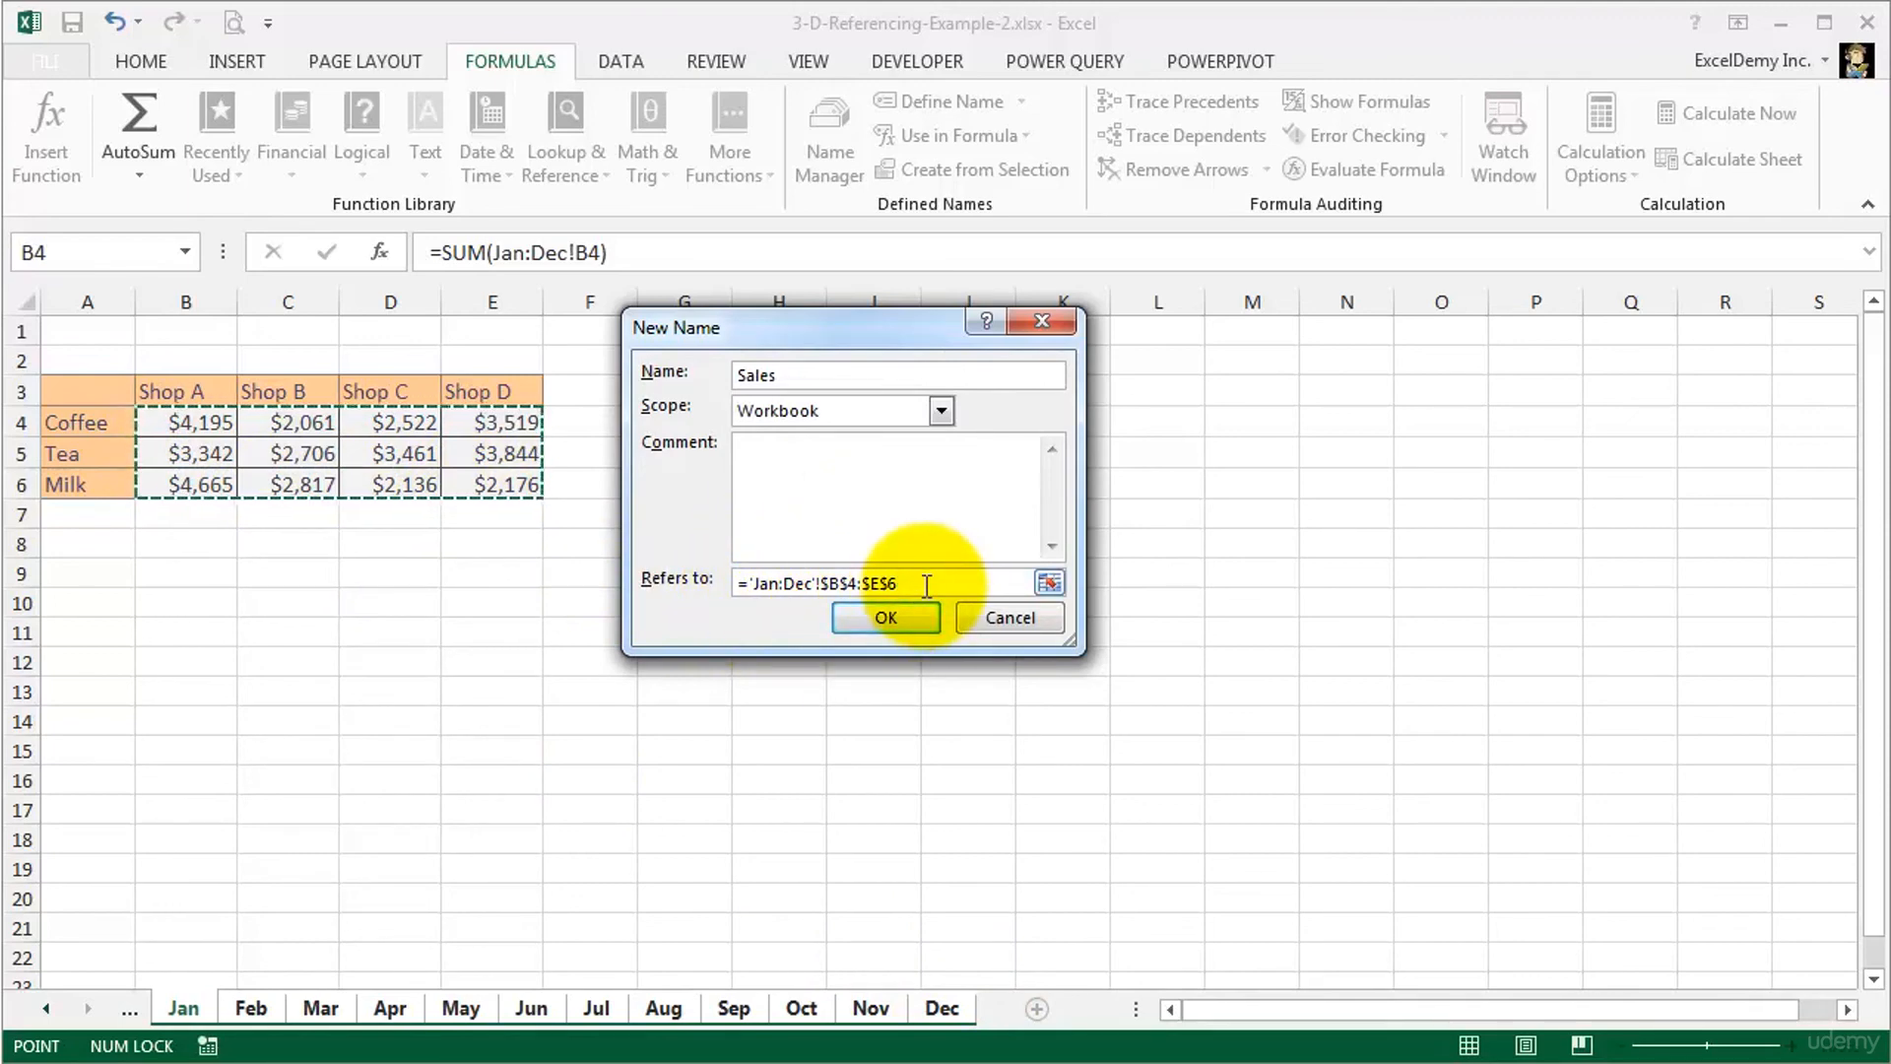
left_click(908, 619)
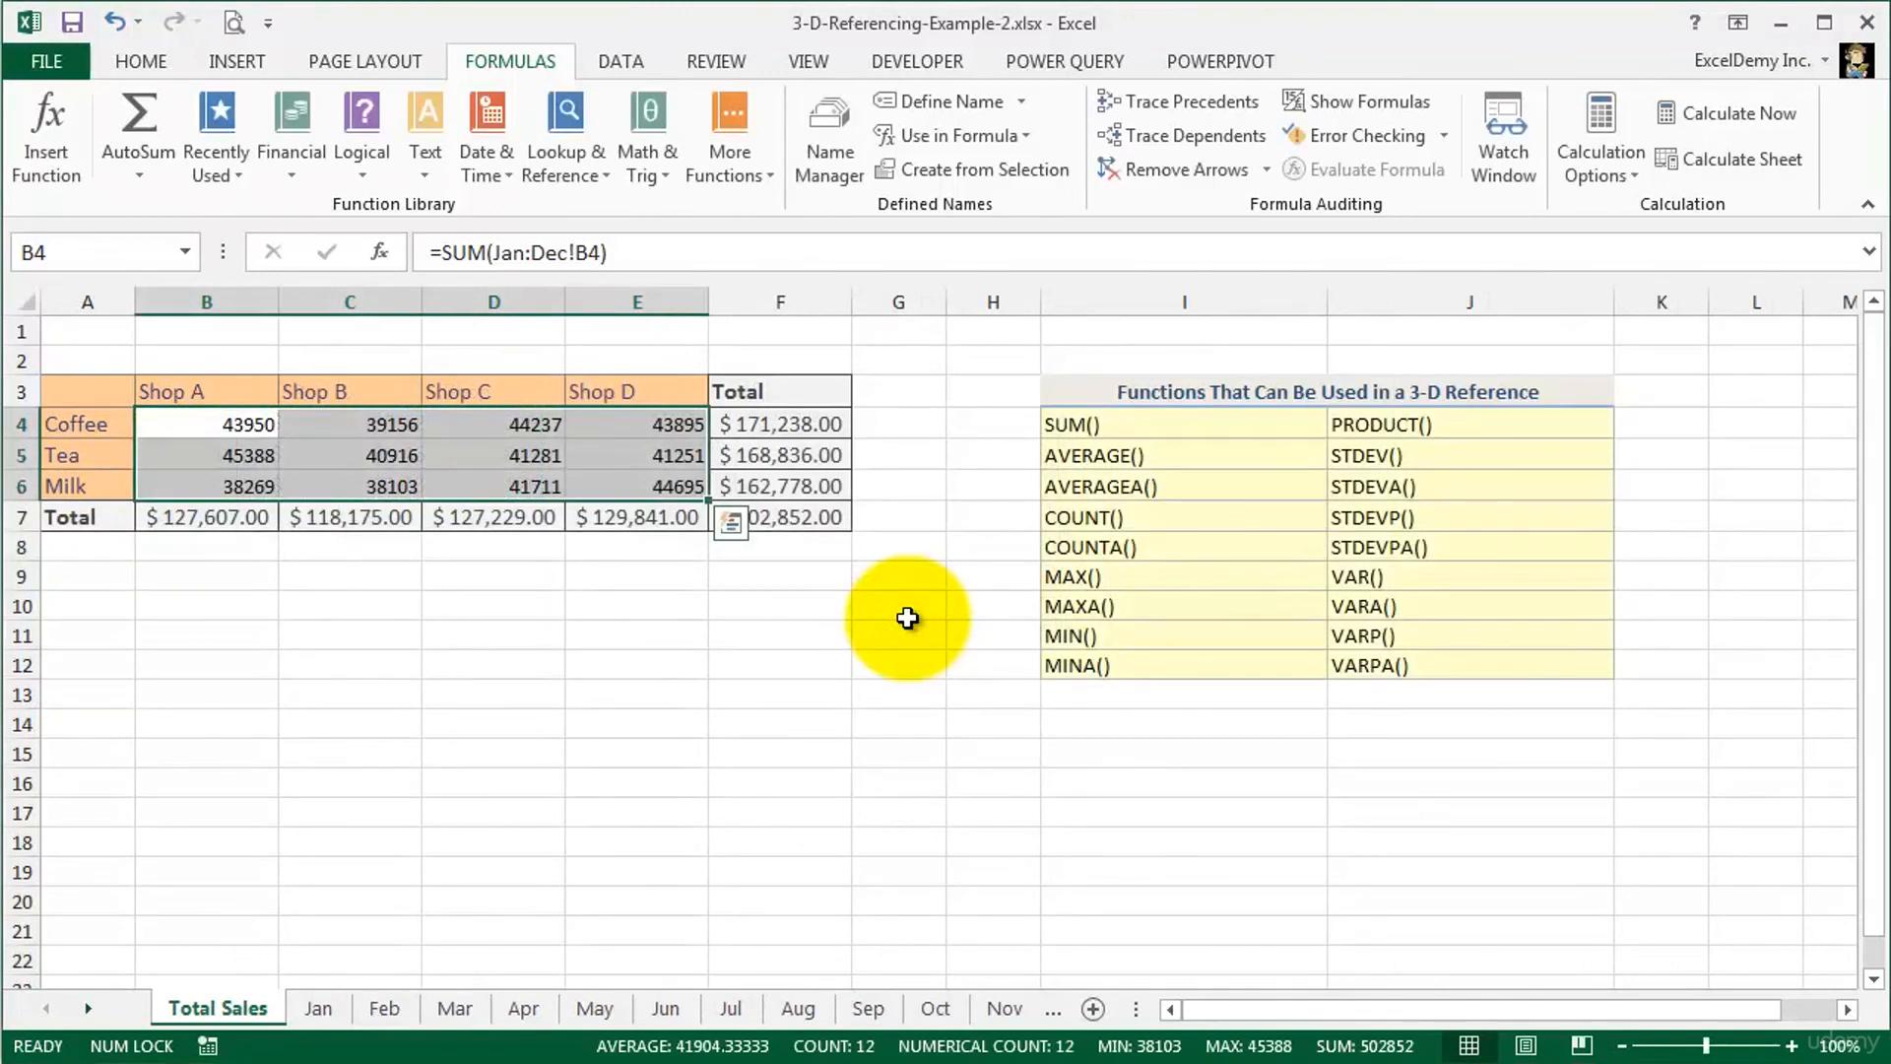
Replace the F4:F6 range in the grand total formula in F7 with the defined name, giving =SUM(Sales), and reselect the cell
left_click(800, 518)
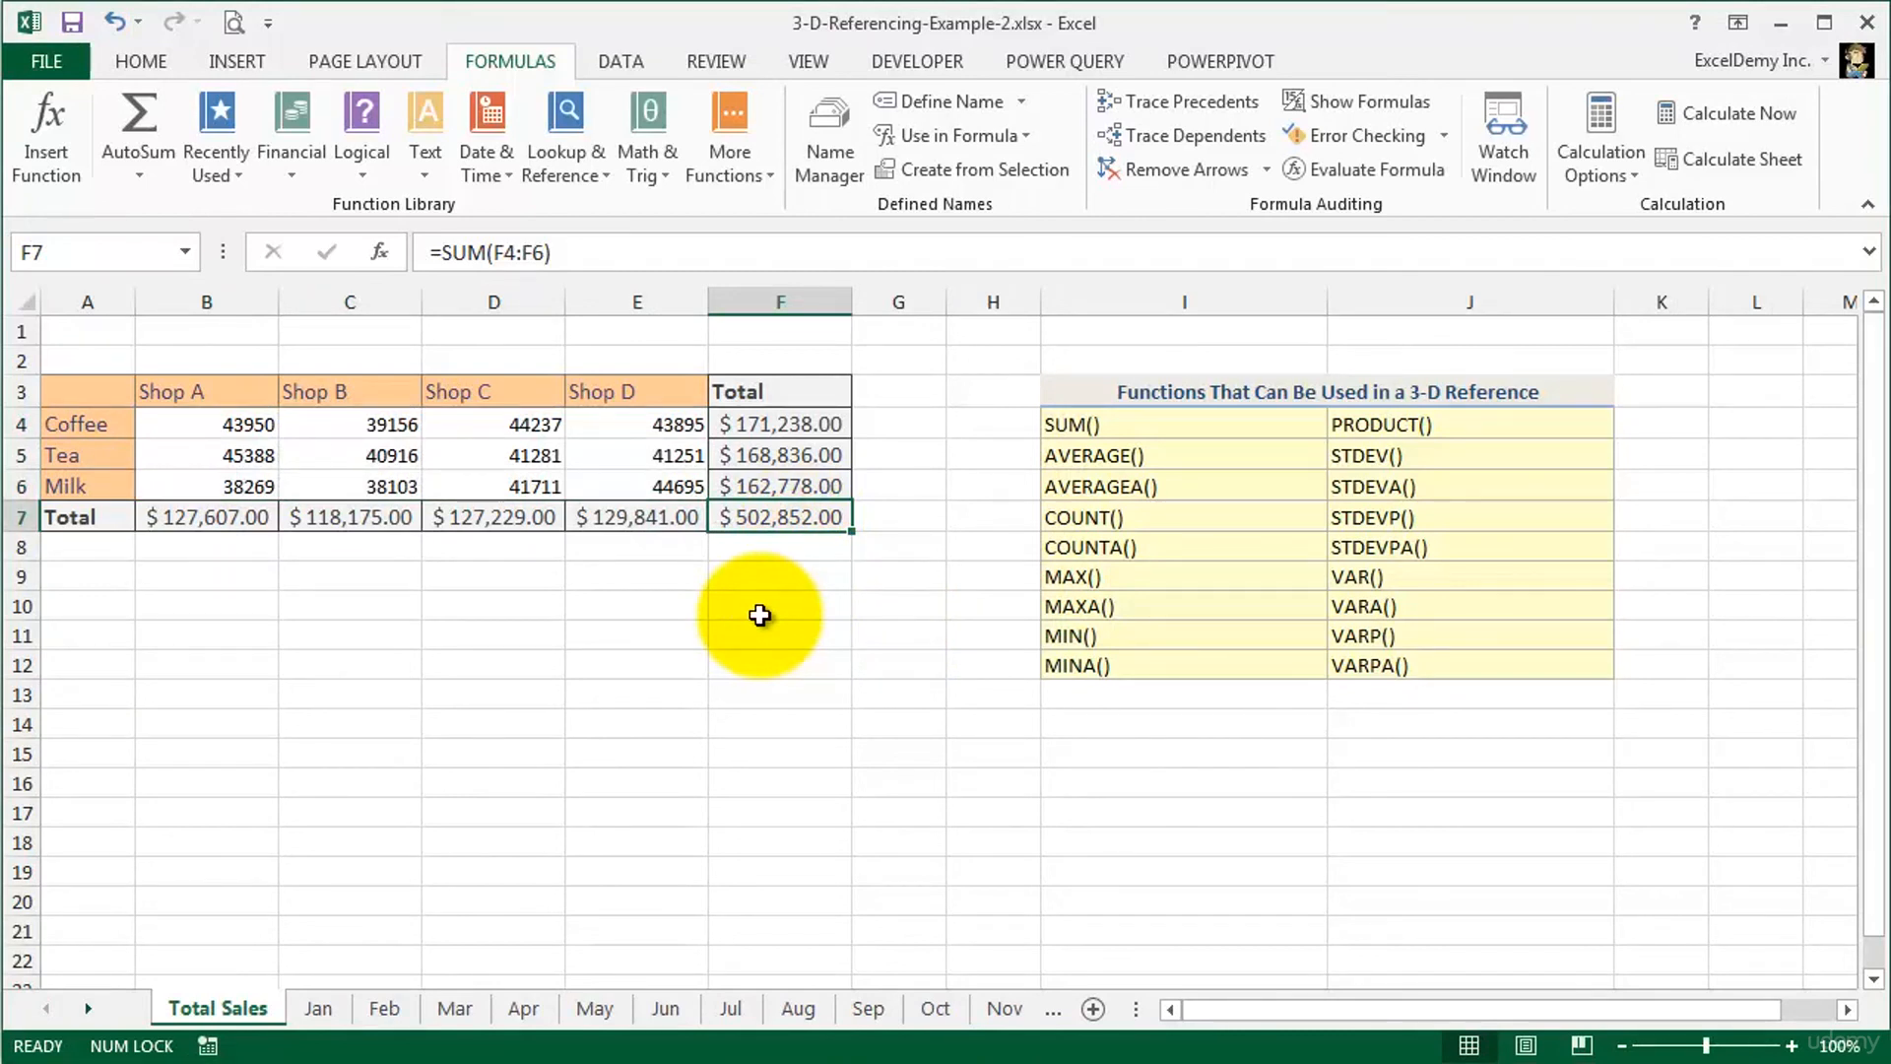
left_click(630, 241)
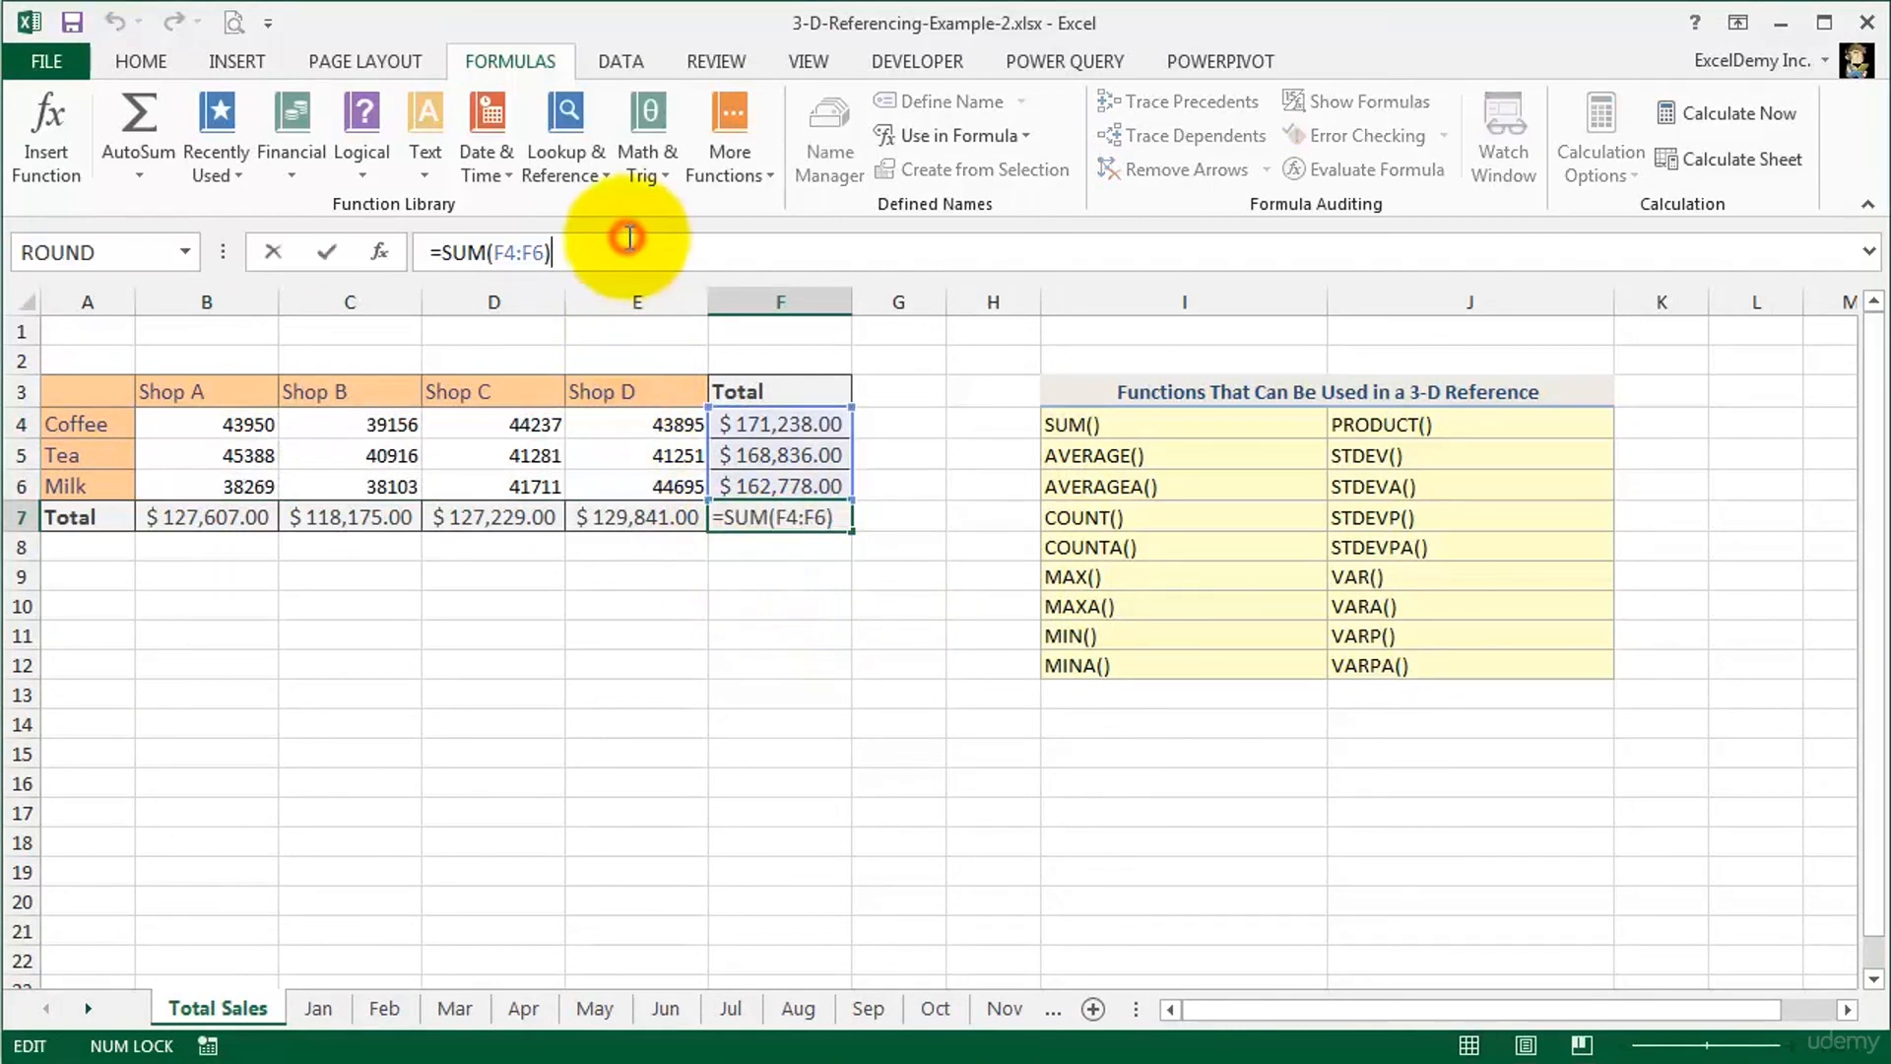
key("BackSpace")
key("BackSpace")
key("BackSpace")
key("BackSpace")
key("BackSpace")
key("BackSpace")
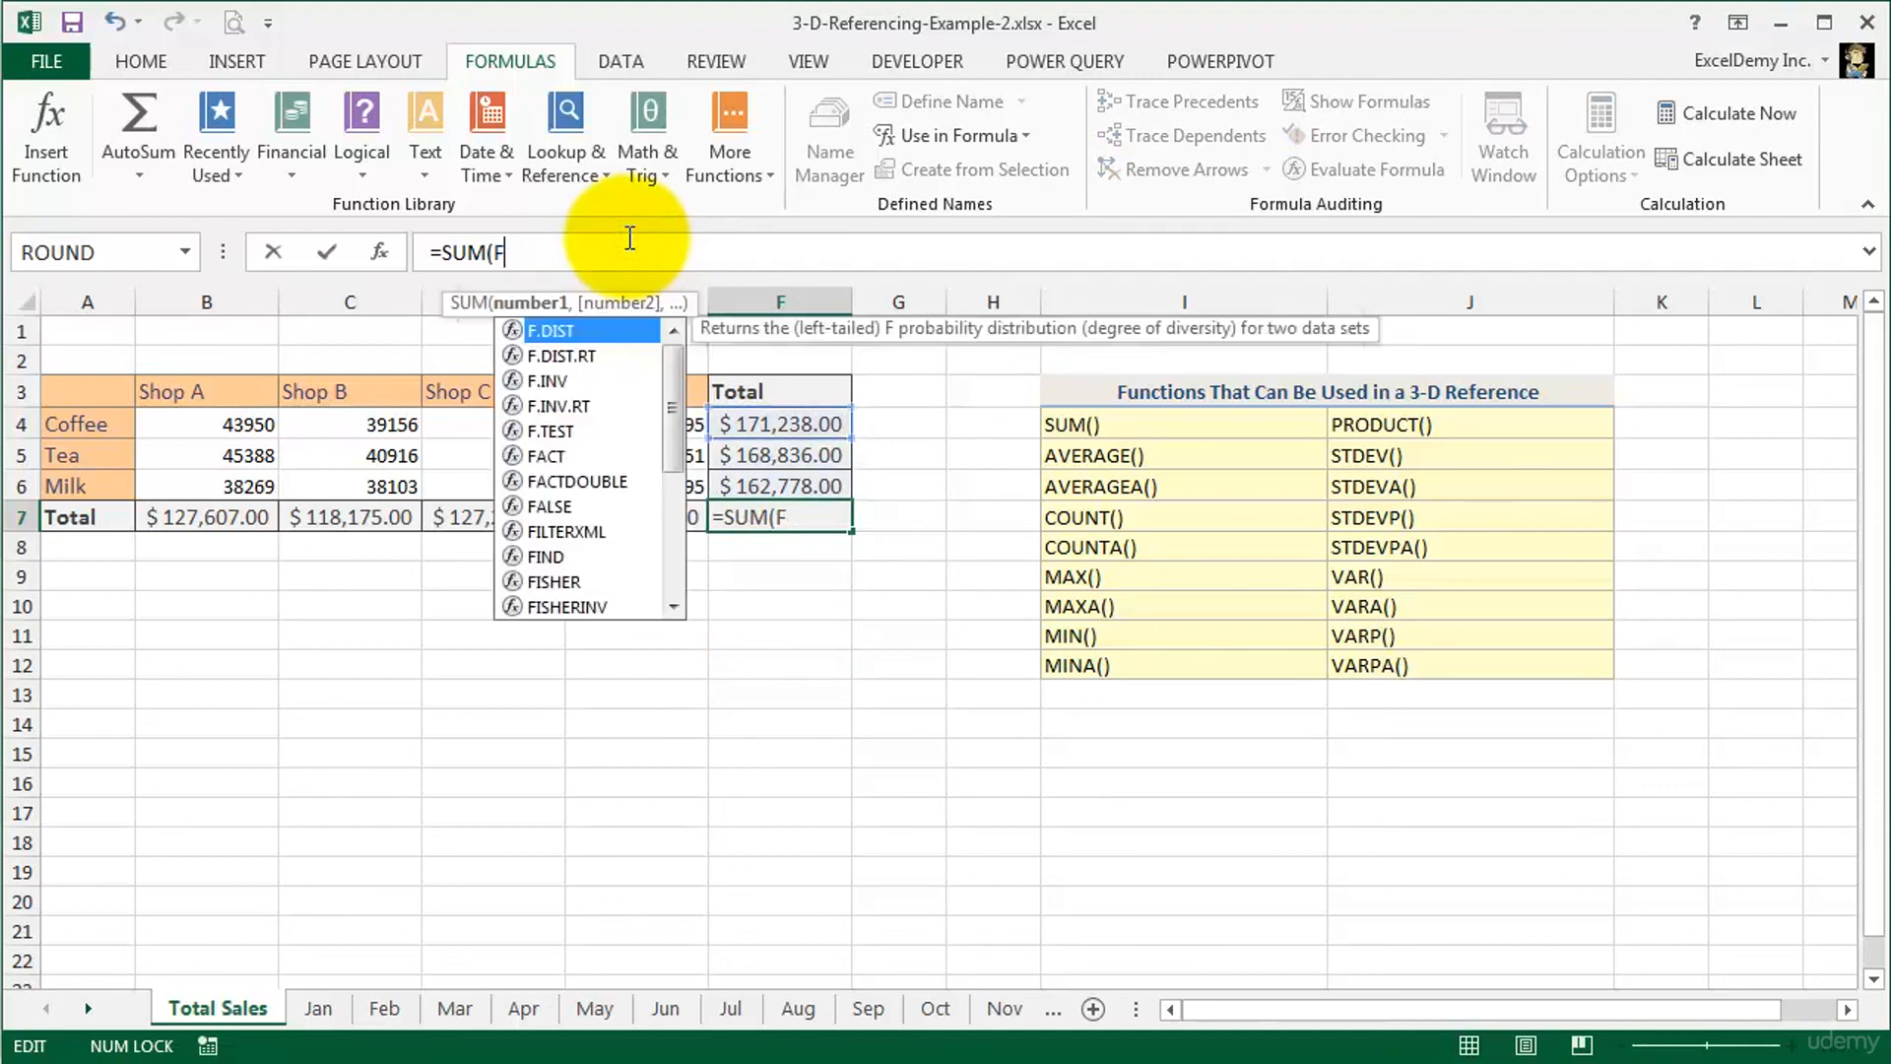
type("Sales")
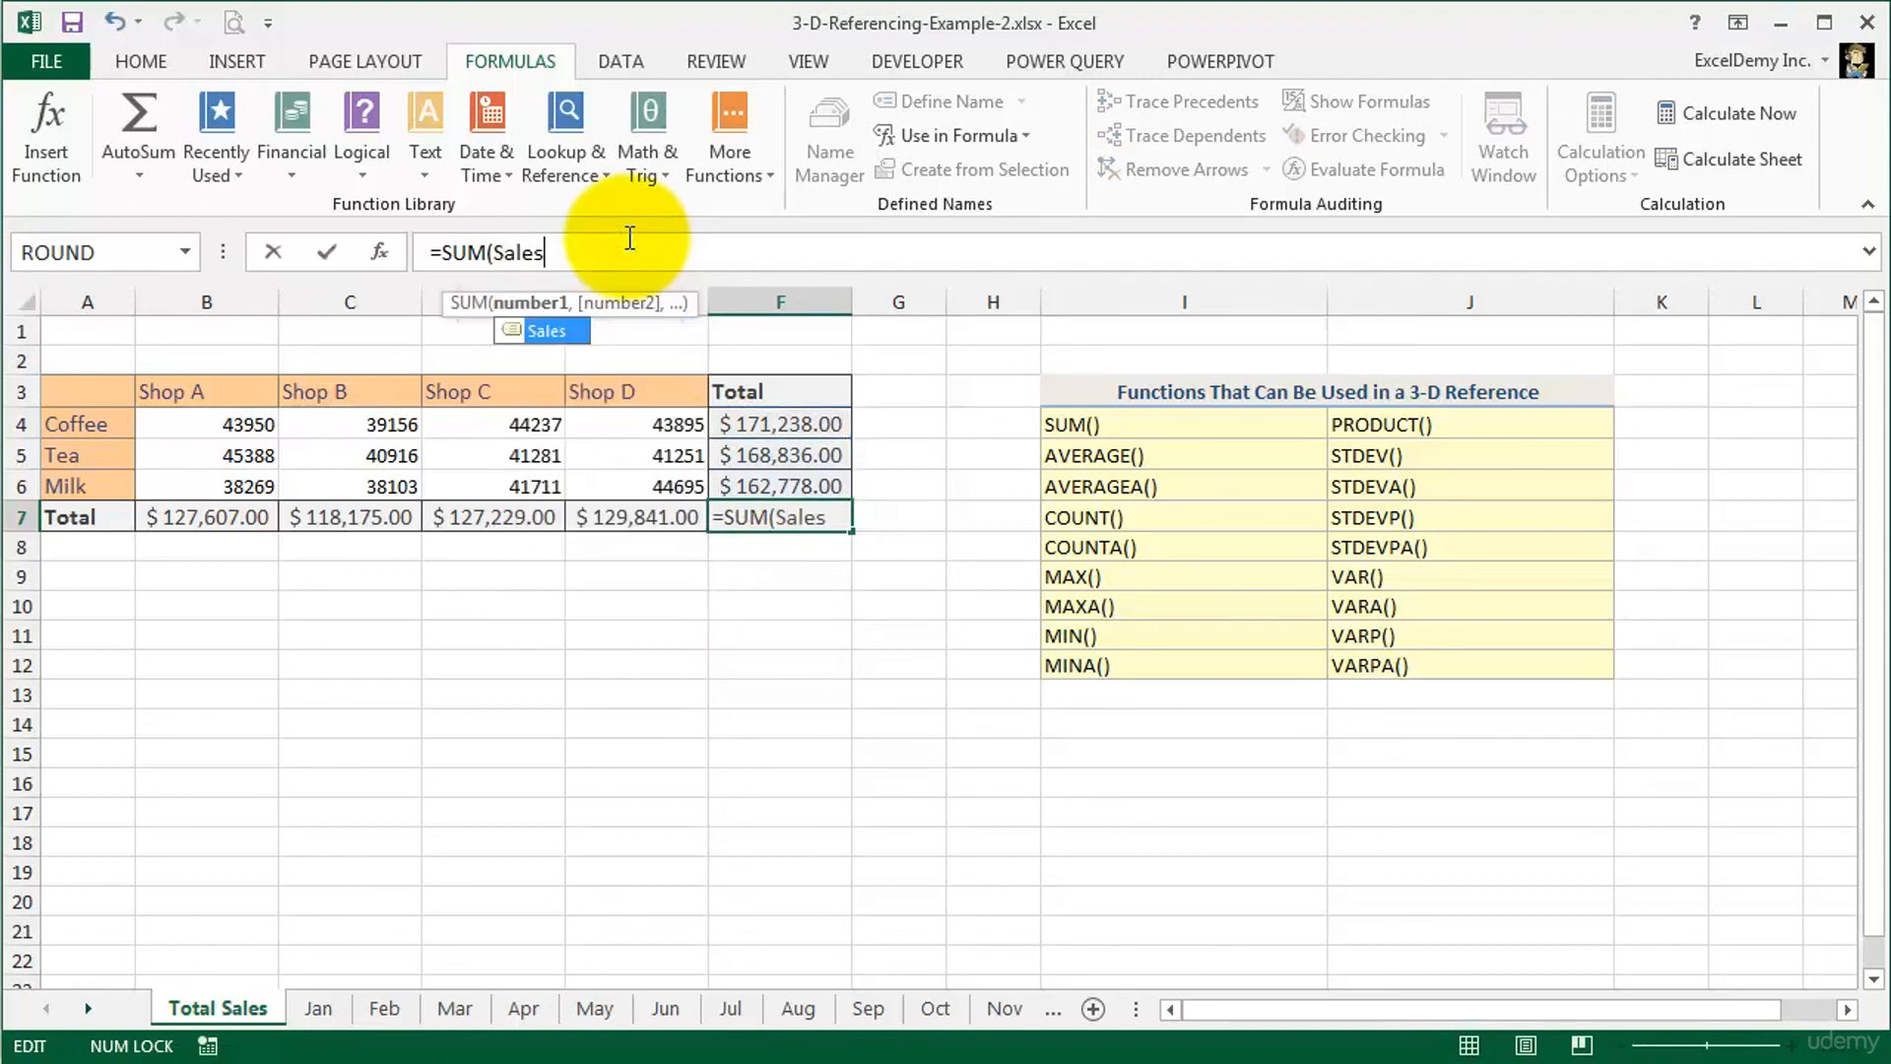
key("Return")
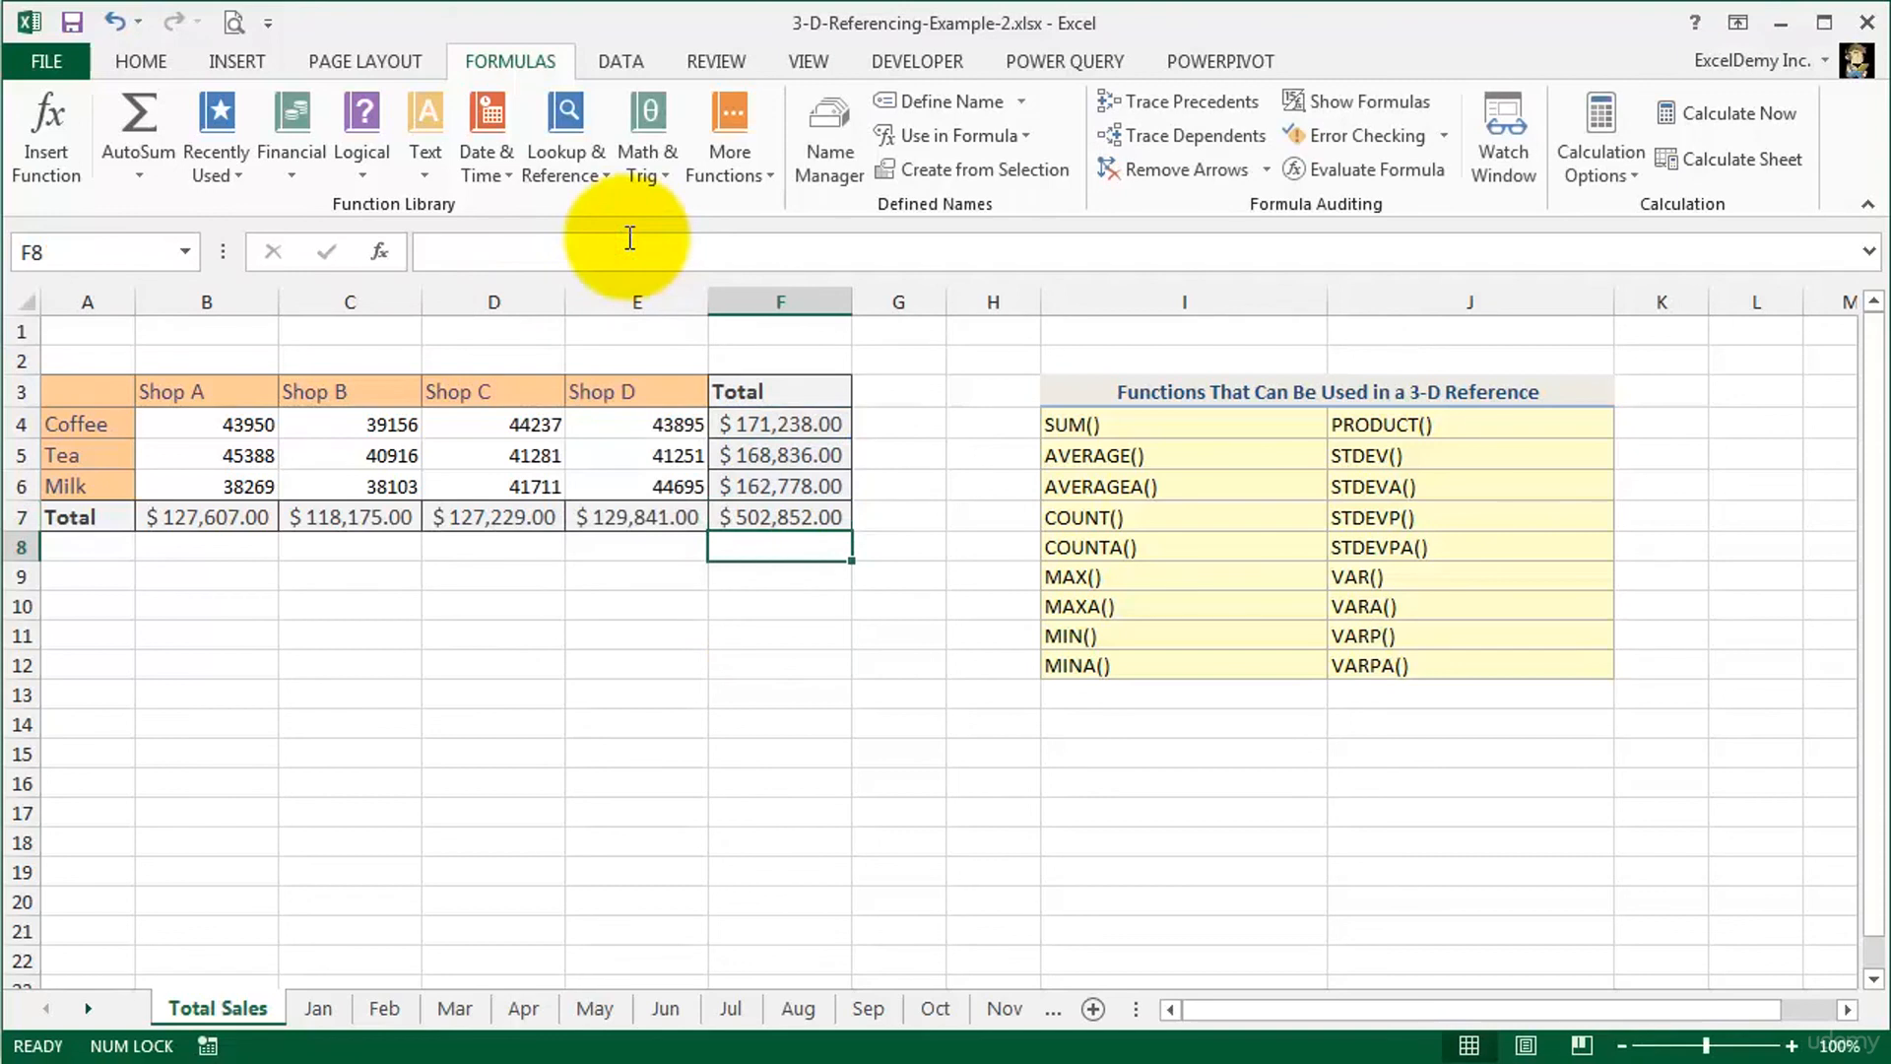
left_click(758, 520)
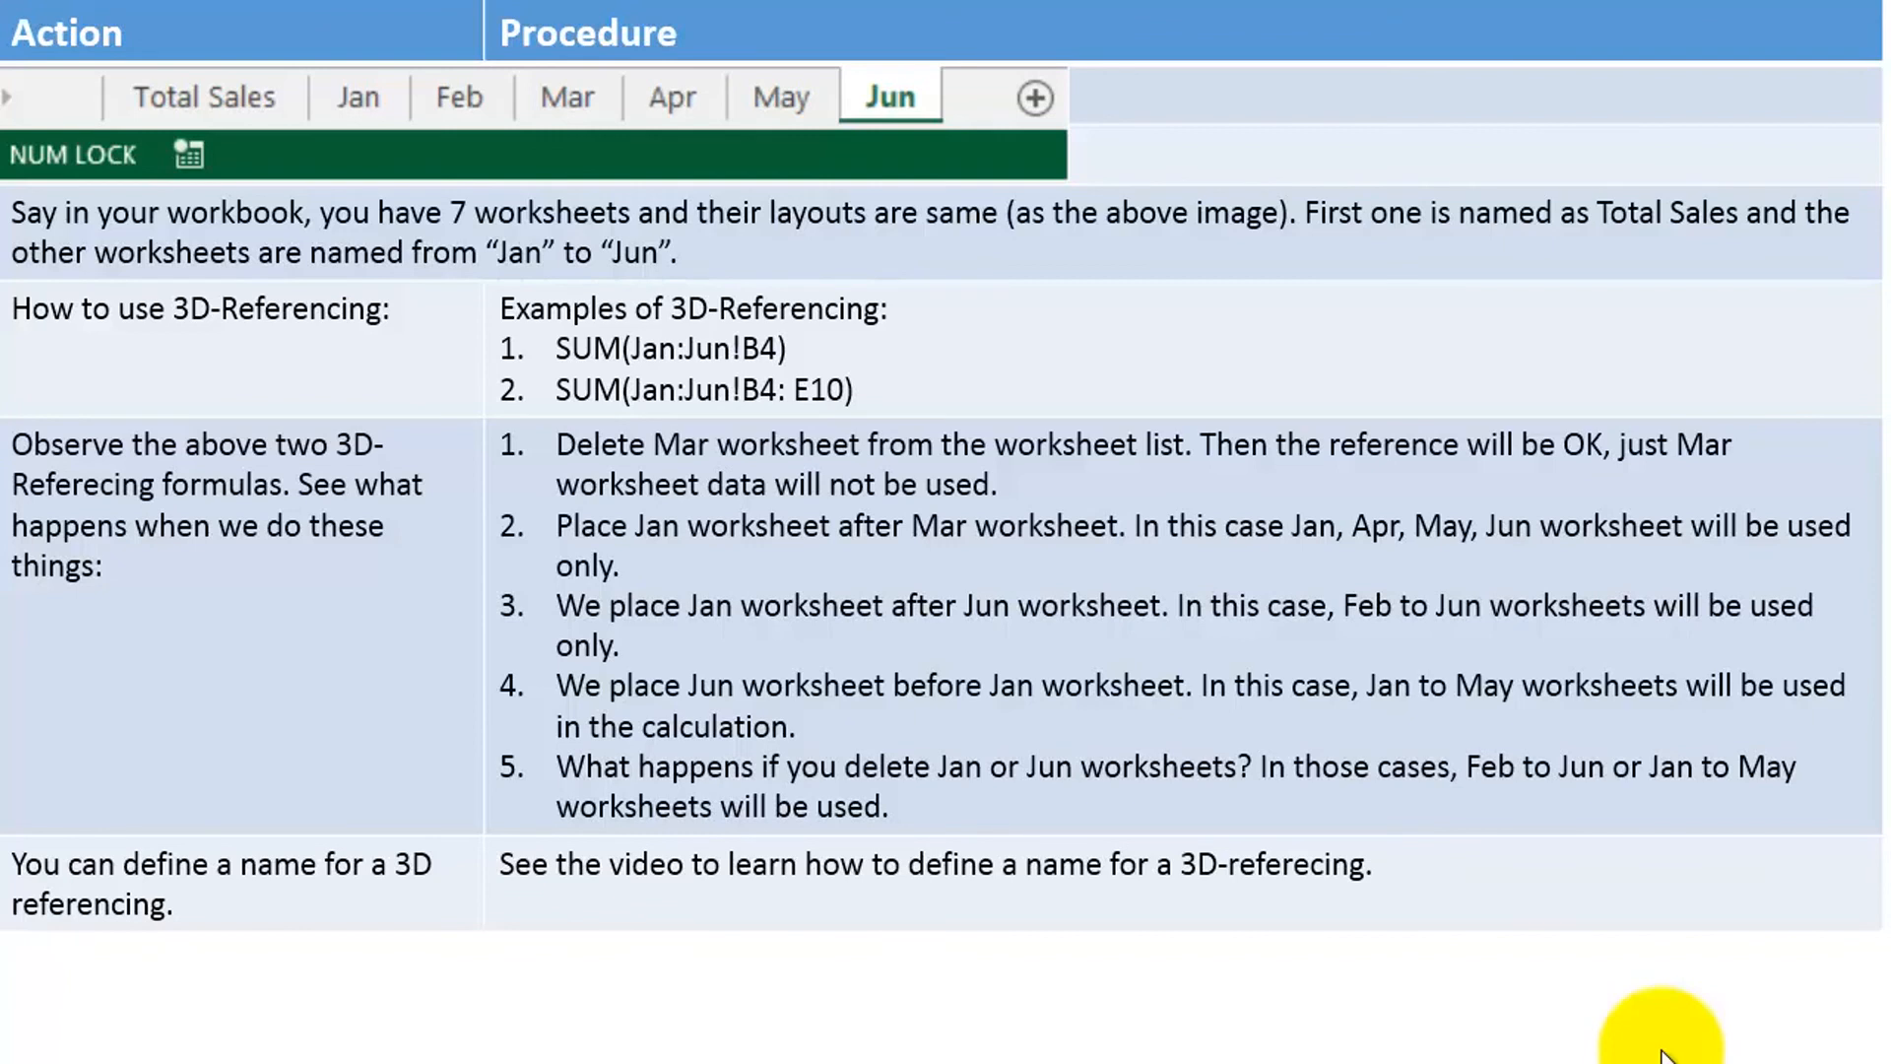
left_click(1659, 1050)
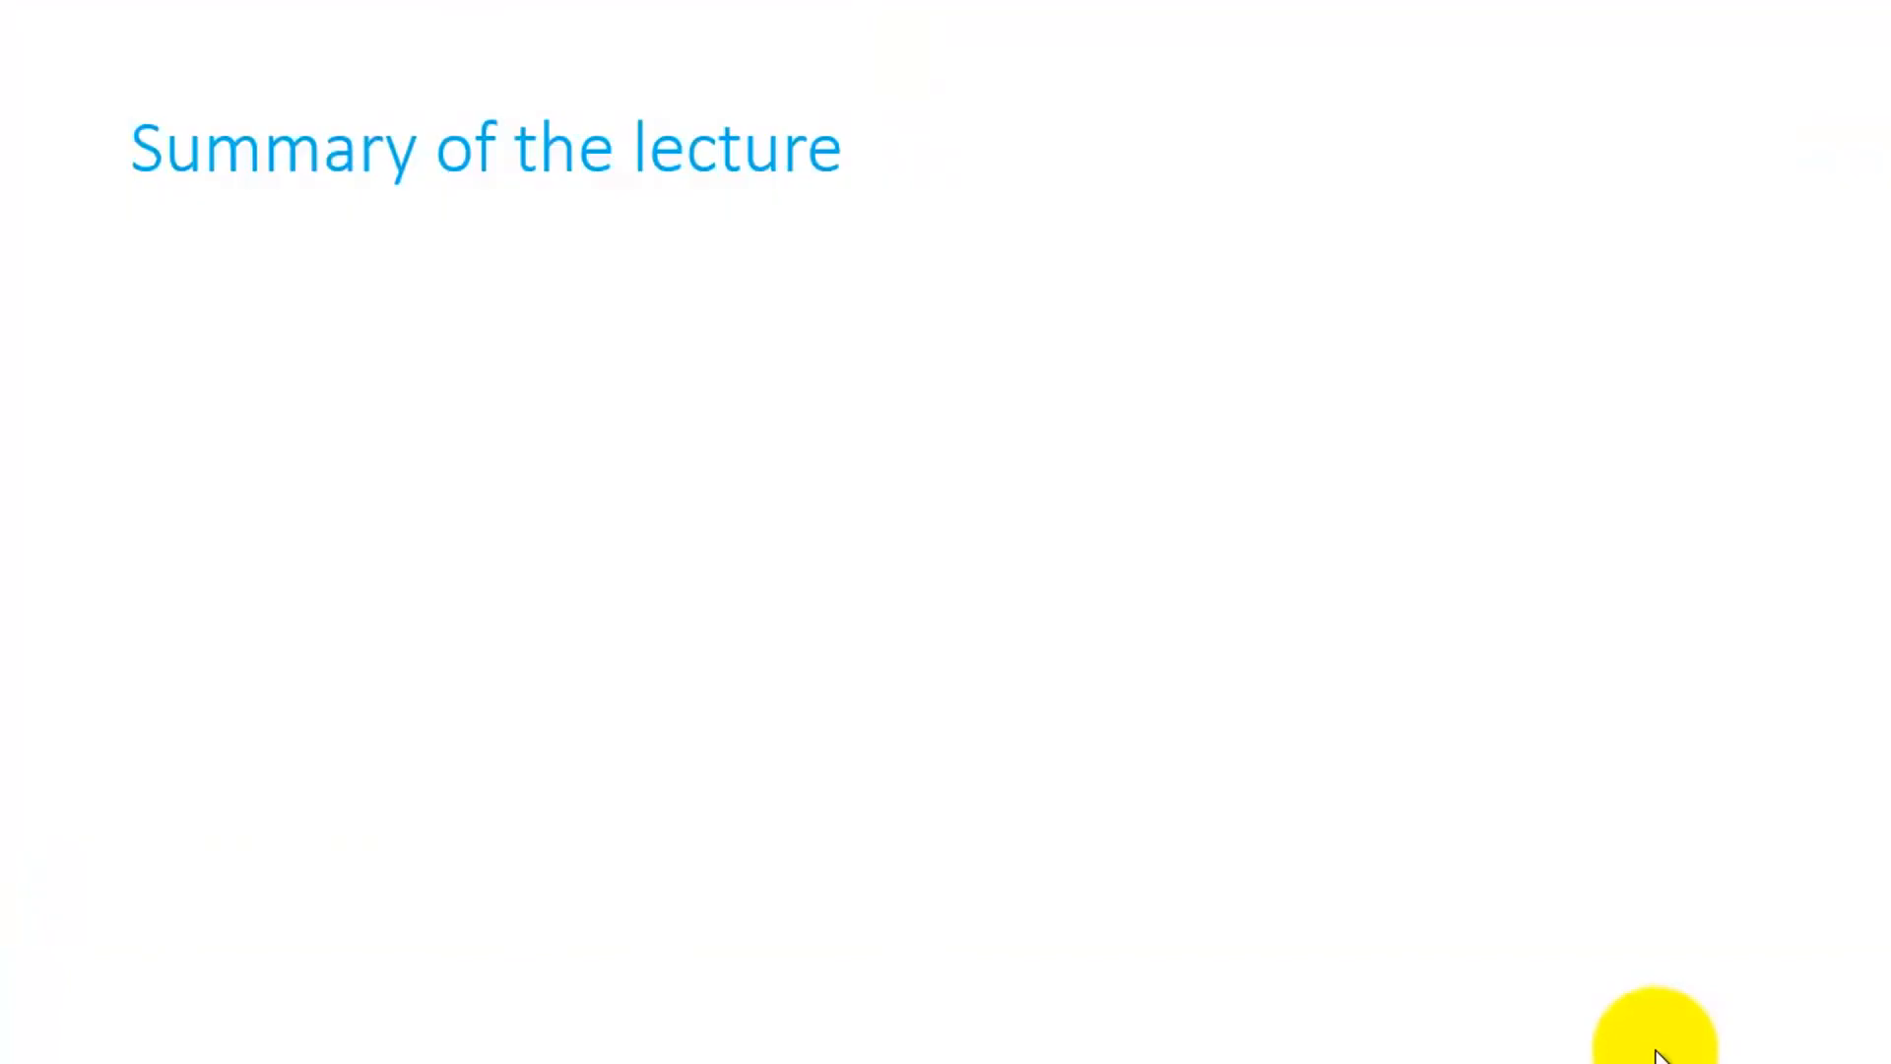